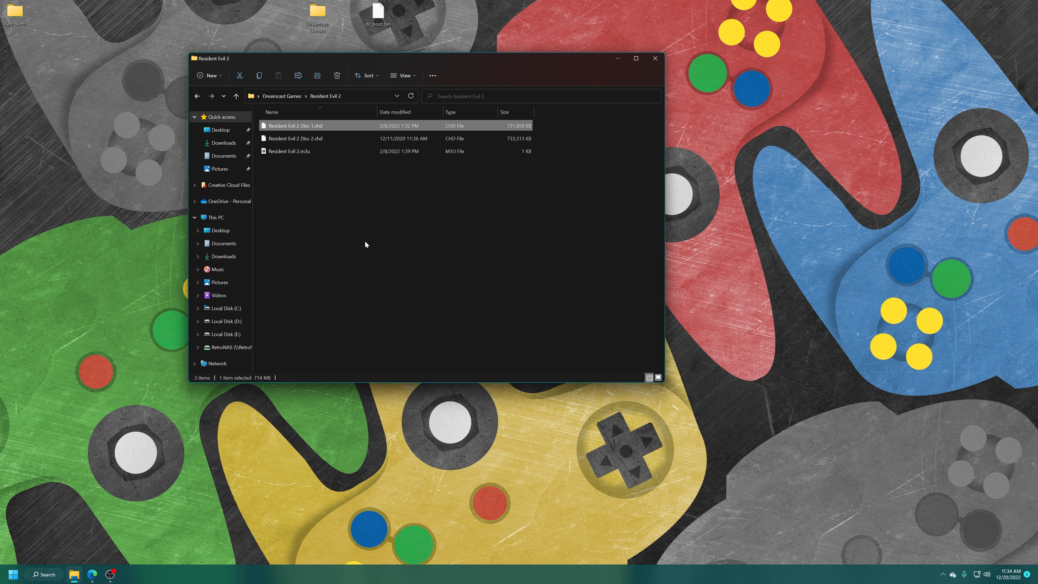
Create a text document named "Resi 2" in the Resident Evil 2 folder and open it in Notepad.
left_click(347, 236)
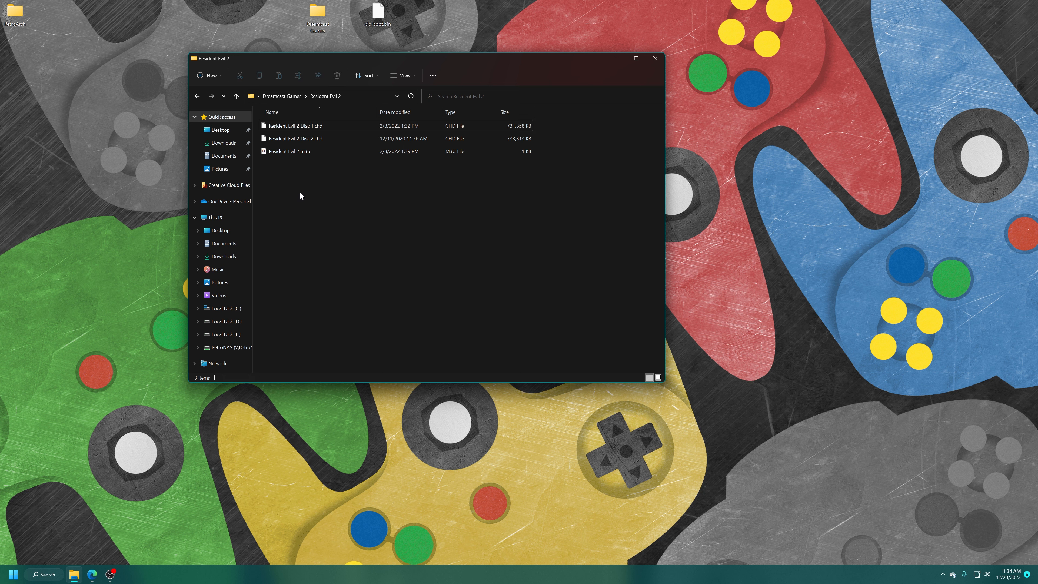
right_click(322, 187)
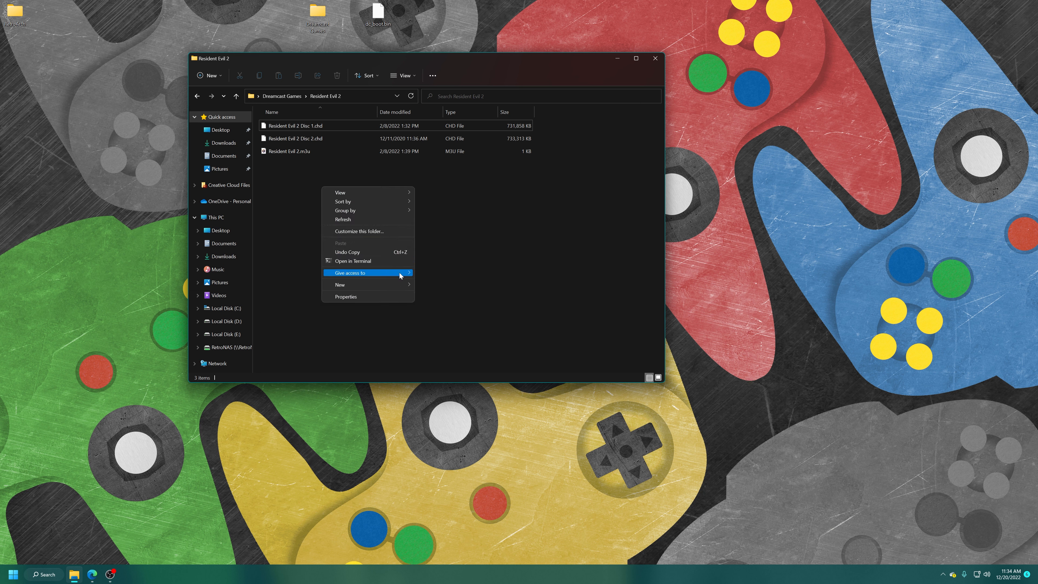
mouse_move(412, 286)
left_click(441, 314)
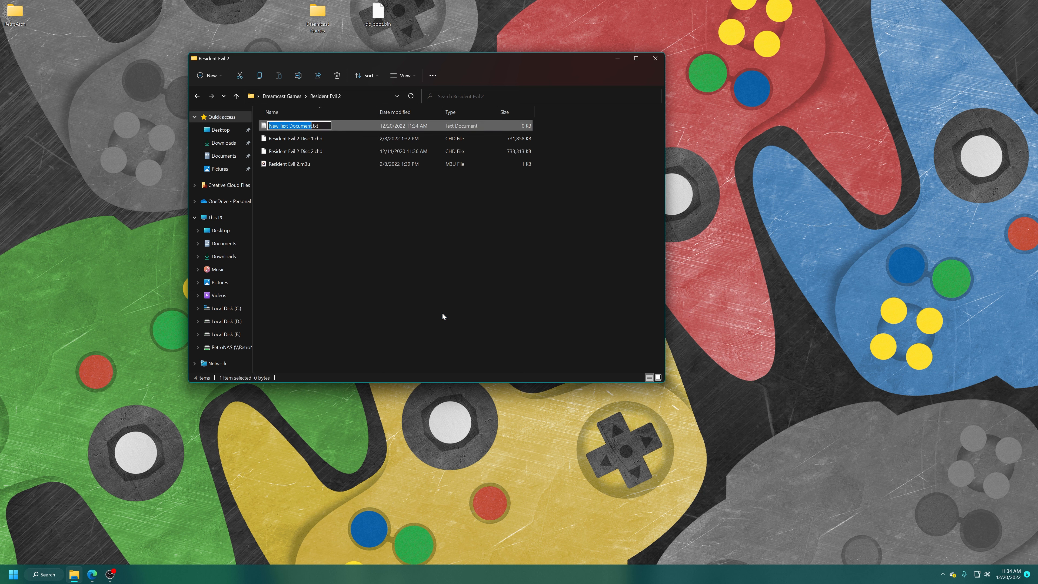
type("Resi 2")
key("Return")
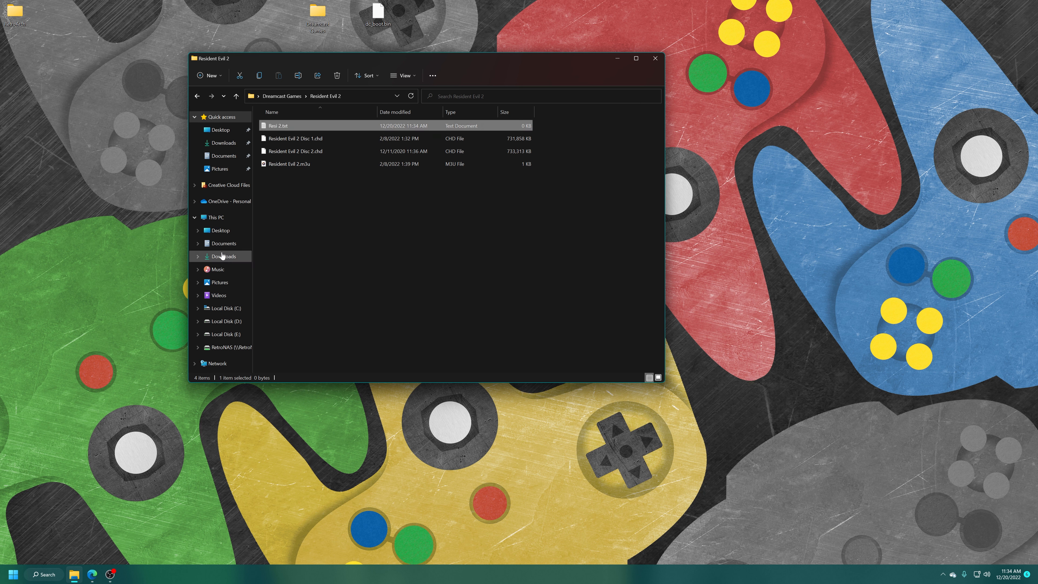
double_click(281, 127)
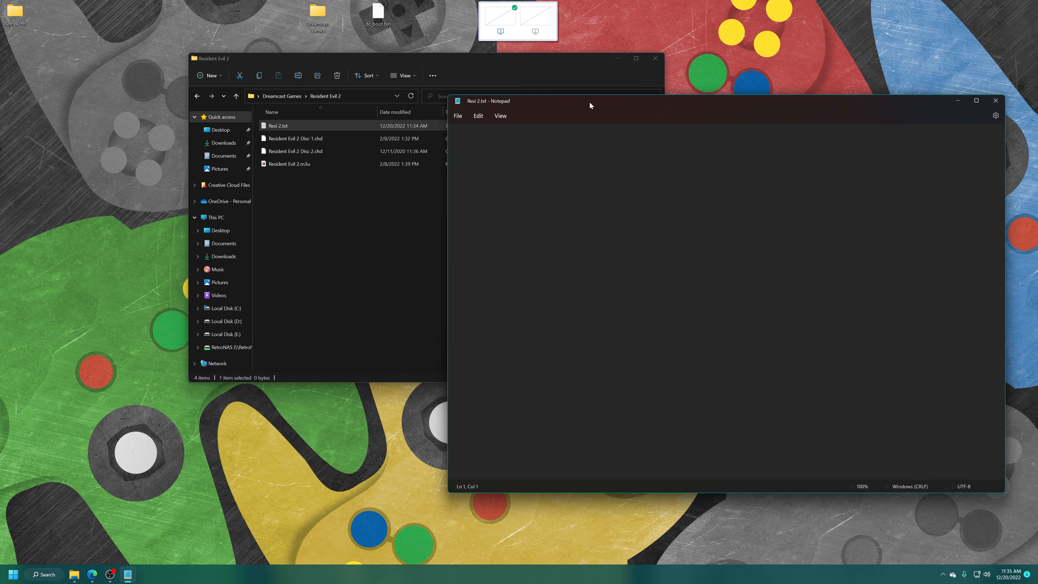
left_click_drag(589, 101, 595, 80)
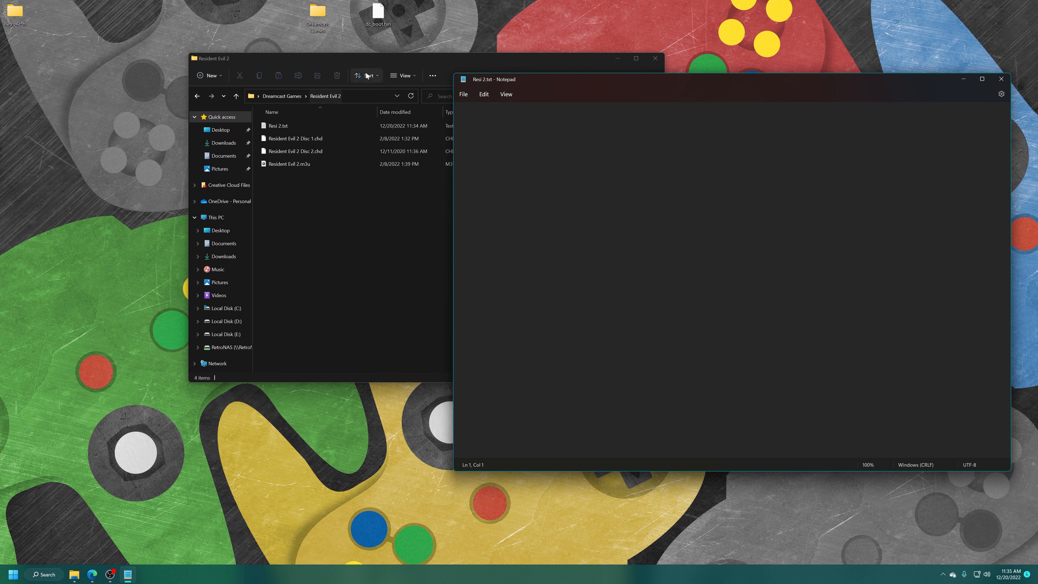
Check in File Explorer's display options whether file name extensions are shown.
left_click(412, 61)
left_click(412, 75)
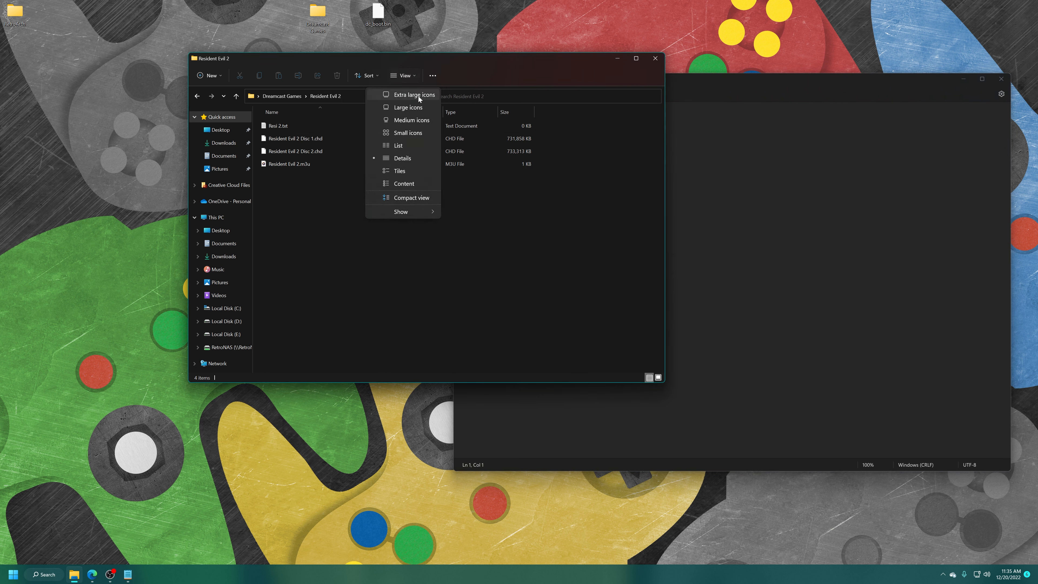
mouse_move(414, 213)
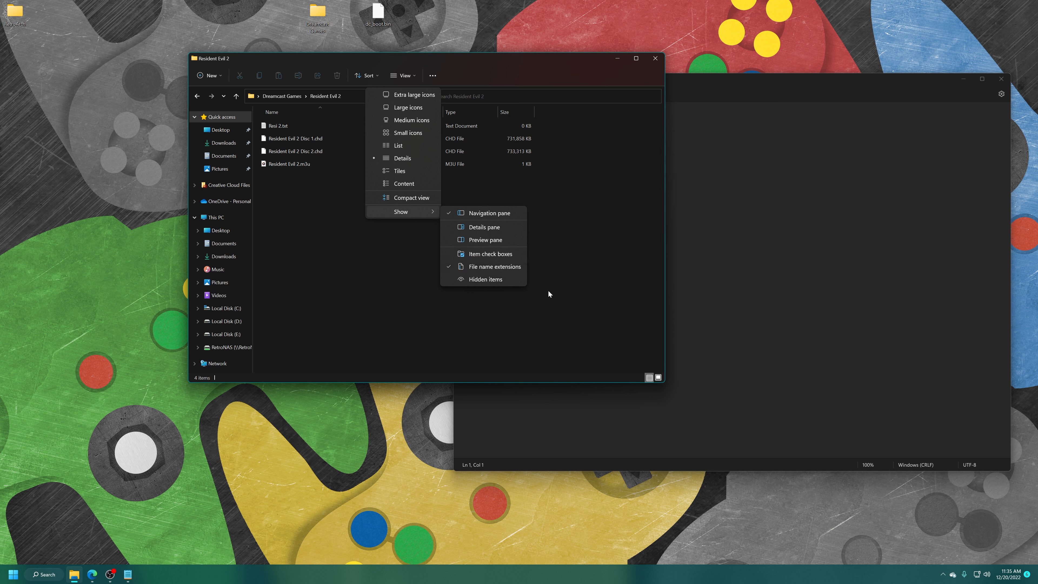
left_click(555, 294)
Copy the full file name "Resident Evil 2 Disc 1.chd" and paste it into the first line of Resi 2.txt.
left_click(303, 140)
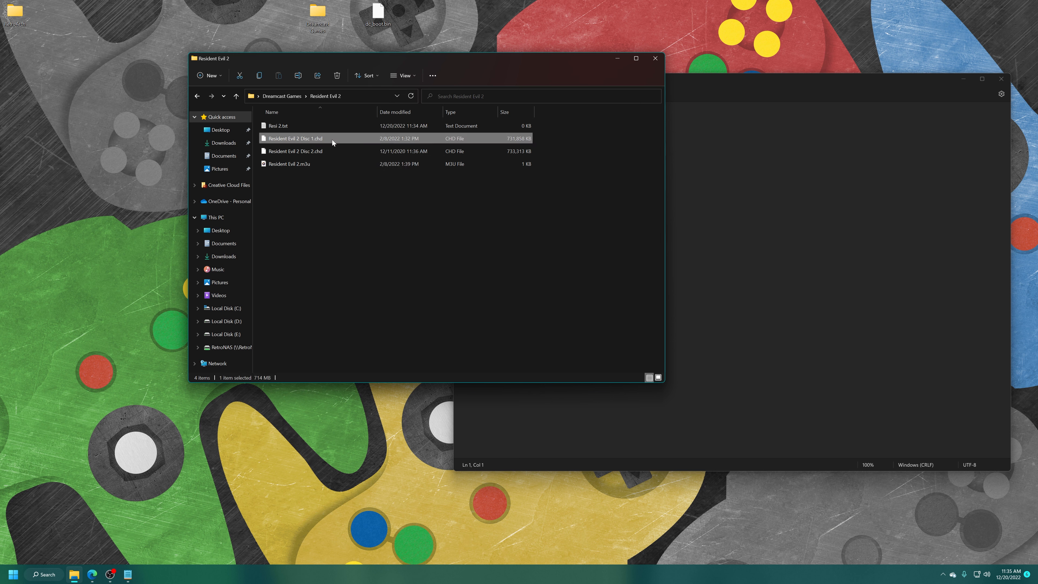
key("F2")
left_click(331, 139)
left_click_drag(331, 140, 269, 139)
key("ctrl+c")
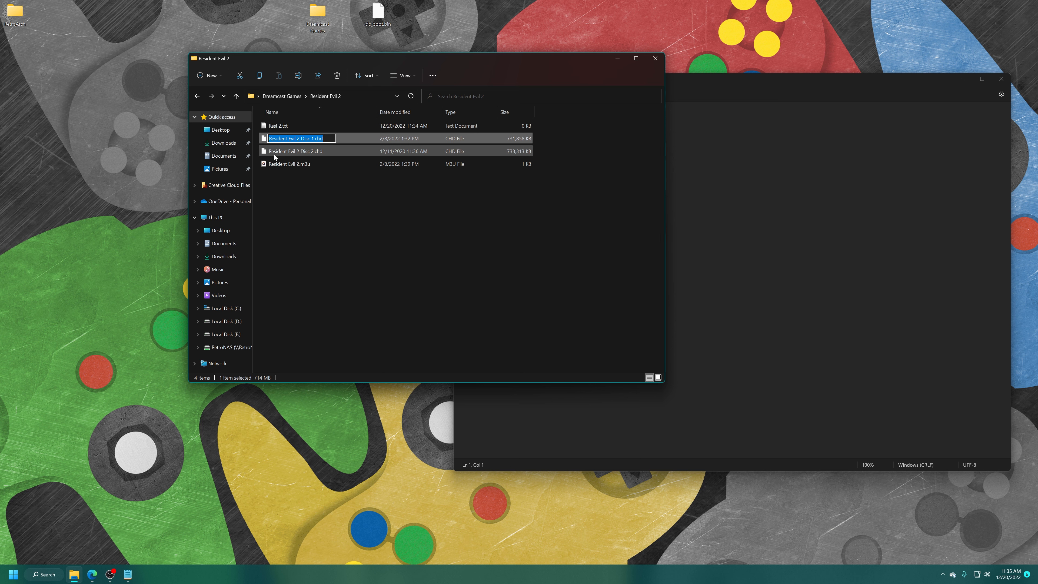
left_click(666, 168)
key("ctrl+v")
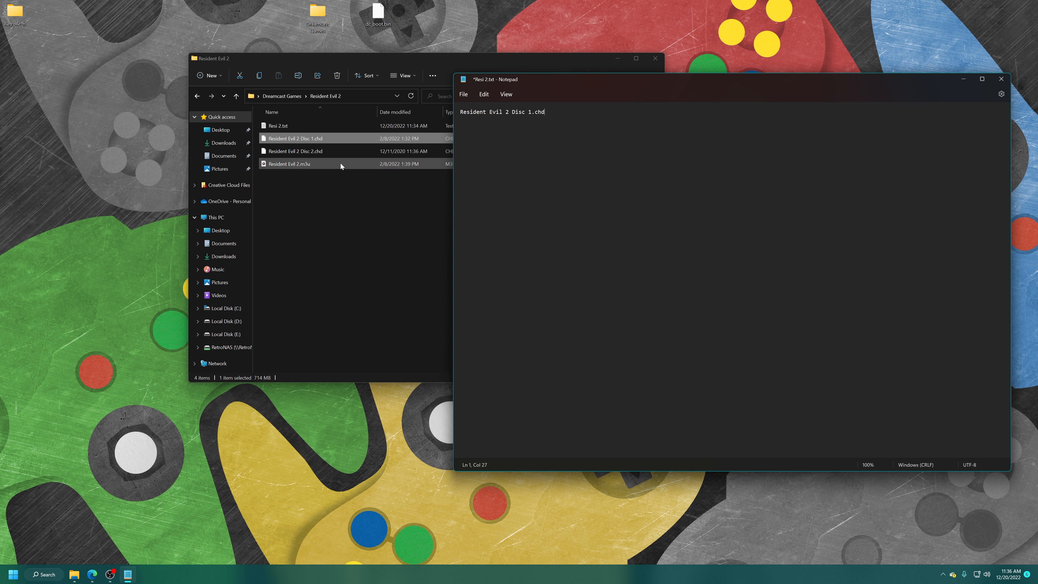
Copy the full file name "Resident Evil 2 Disc 2.chd" and paste it on the second line of Resi 2.txt.
left_click(336, 151)
left_click(330, 151)
key("ctrl+c")
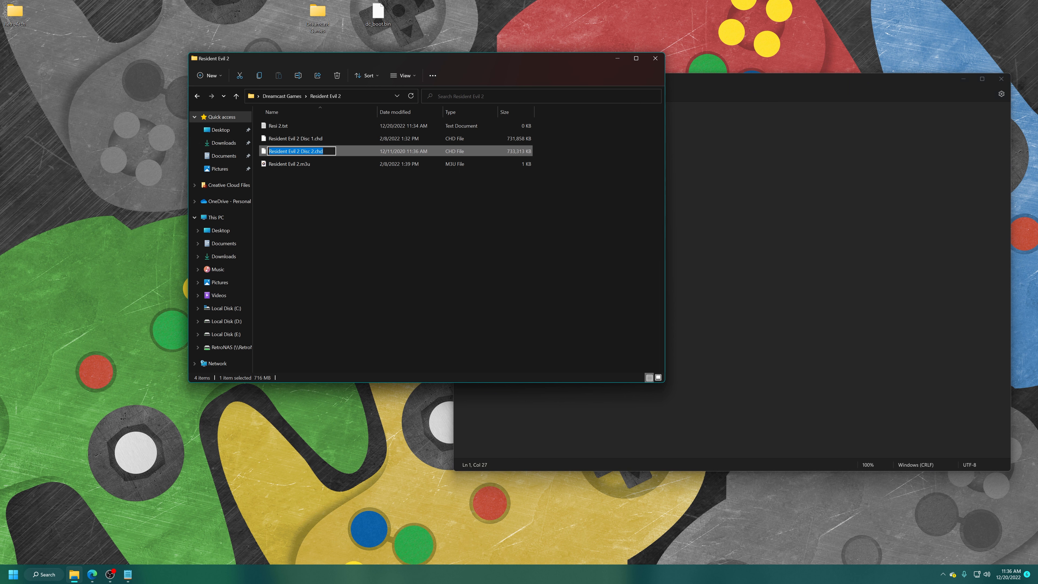
key("alt+Tab")
key("Return")
key("ctrl+v")
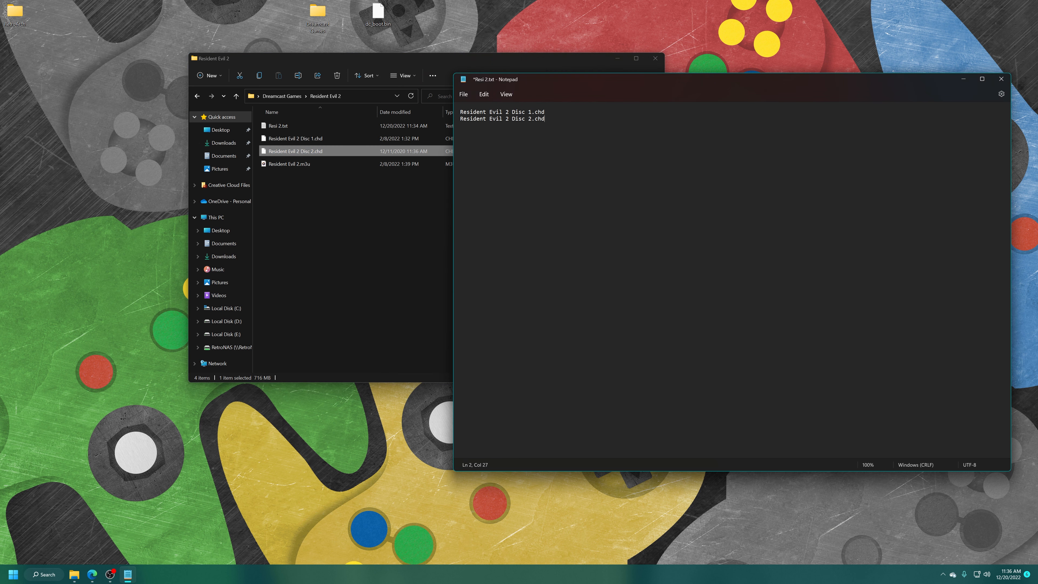
Save Resi 2.txt and close Notepad.
left_click(462, 95)
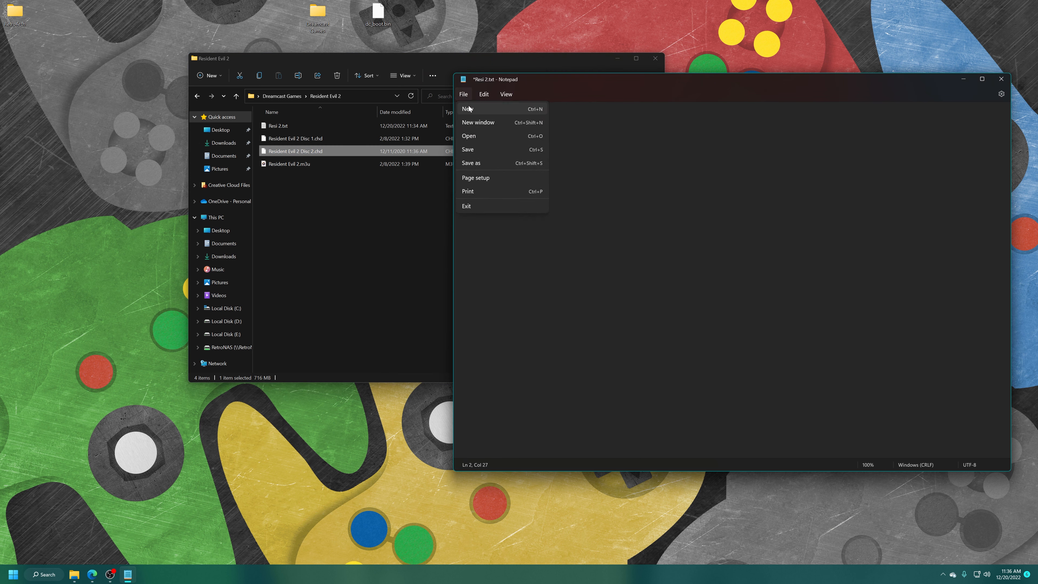
left_click(473, 150)
left_click(998, 81)
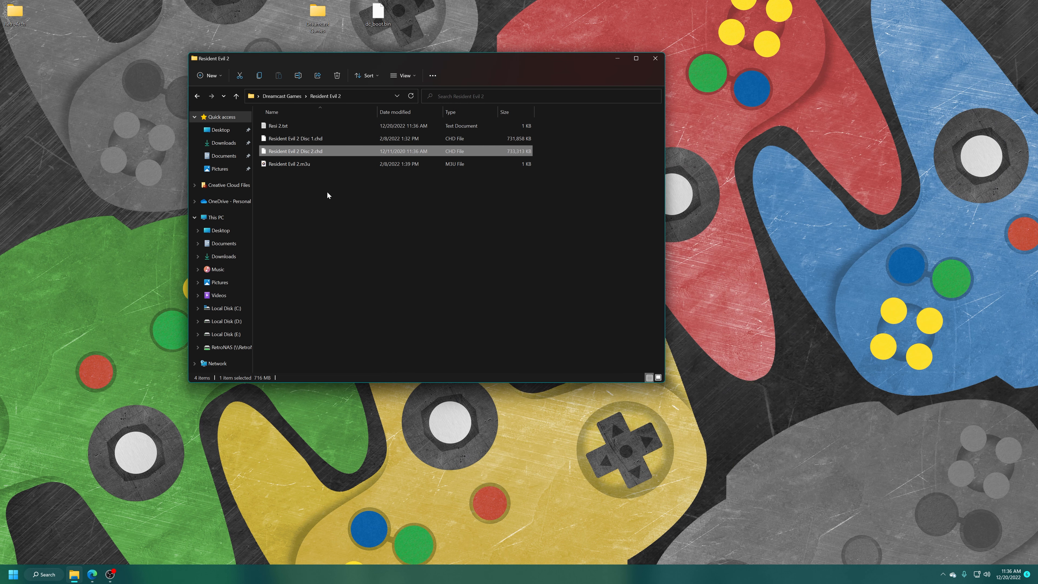
Rename Resi 2.txt to "Resi 2.m3u", accepting the file extension change.
left_click(291, 126)
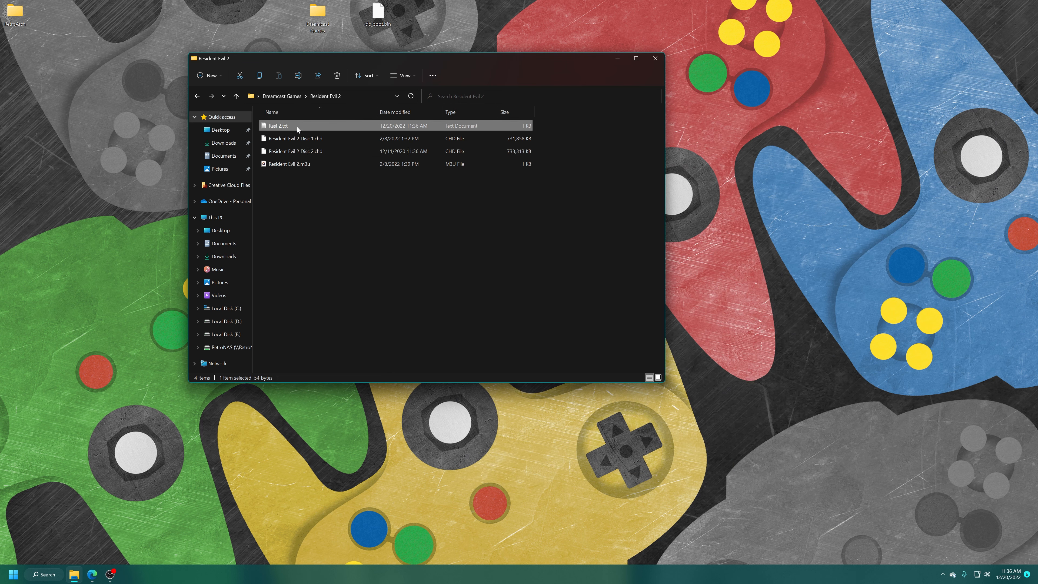
key("F2")
left_click_drag(297, 126, 284, 126)
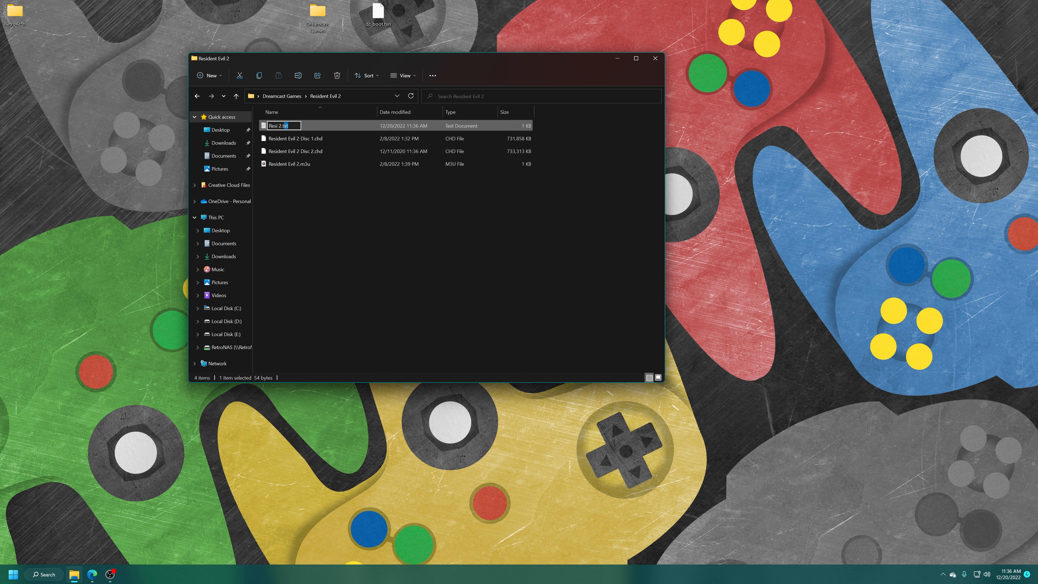
type("m3u")
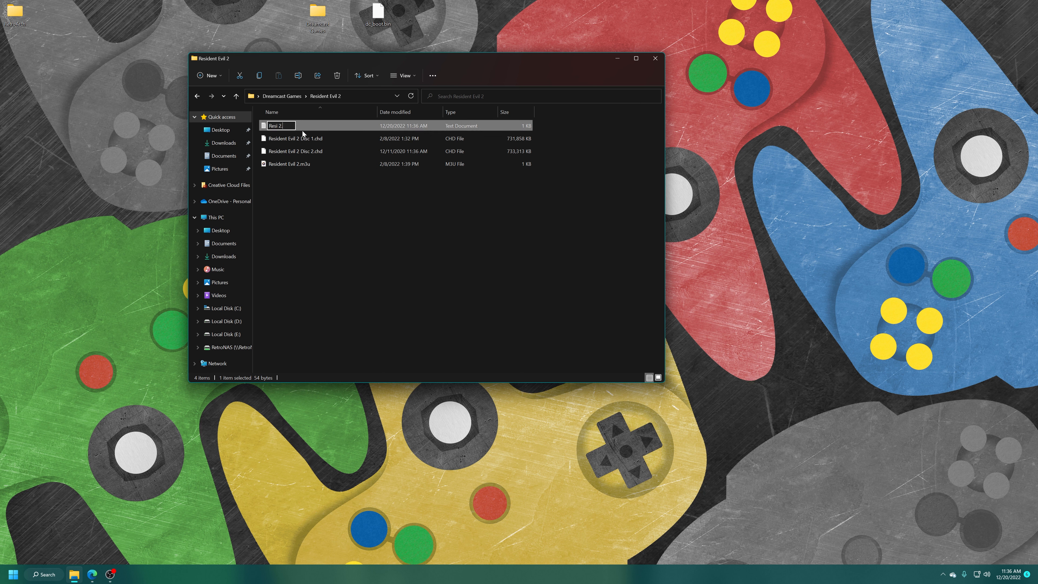
key("Return")
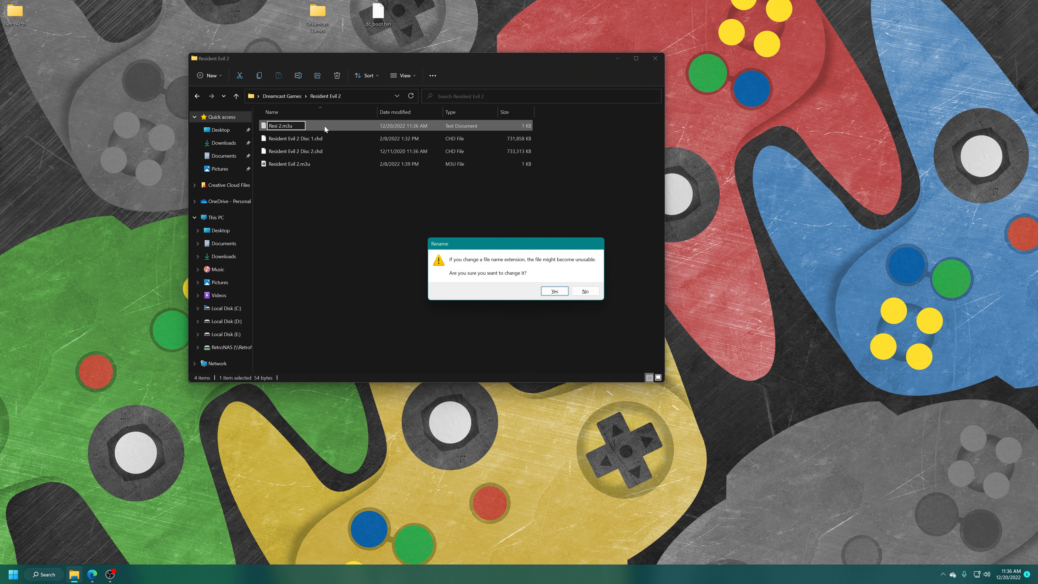
left_click(555, 291)
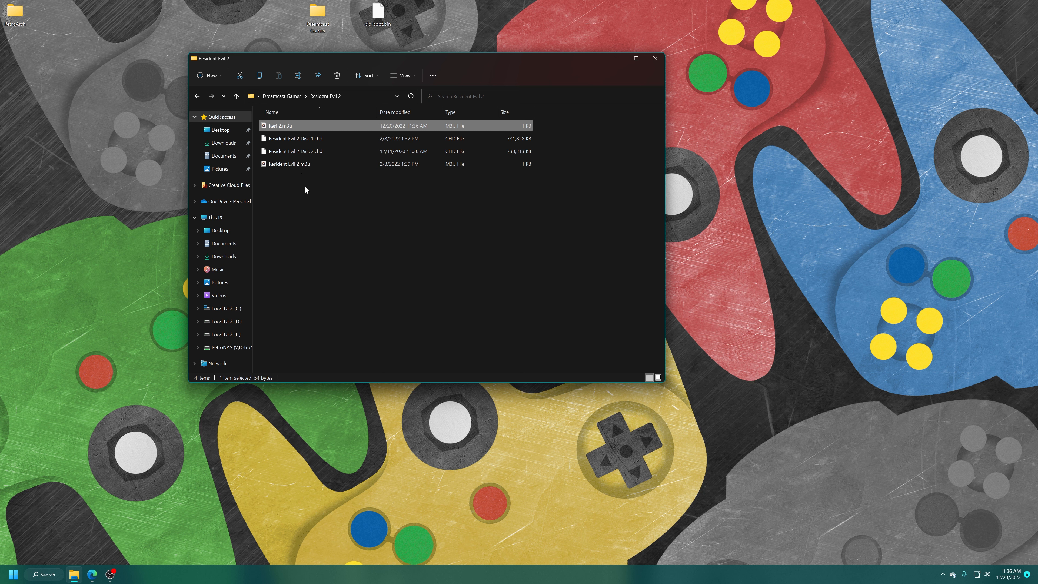
Delete the Resi 2.m3u file from the Resident Evil 2 folder.
left_click(309, 205)
left_click(302, 126)
key("Delete")
Examine the disc and playlist files in the Shenmue and Resident Evil - Code Veronica folders, and close the Dreamcast Games window.
key("alt+Up")
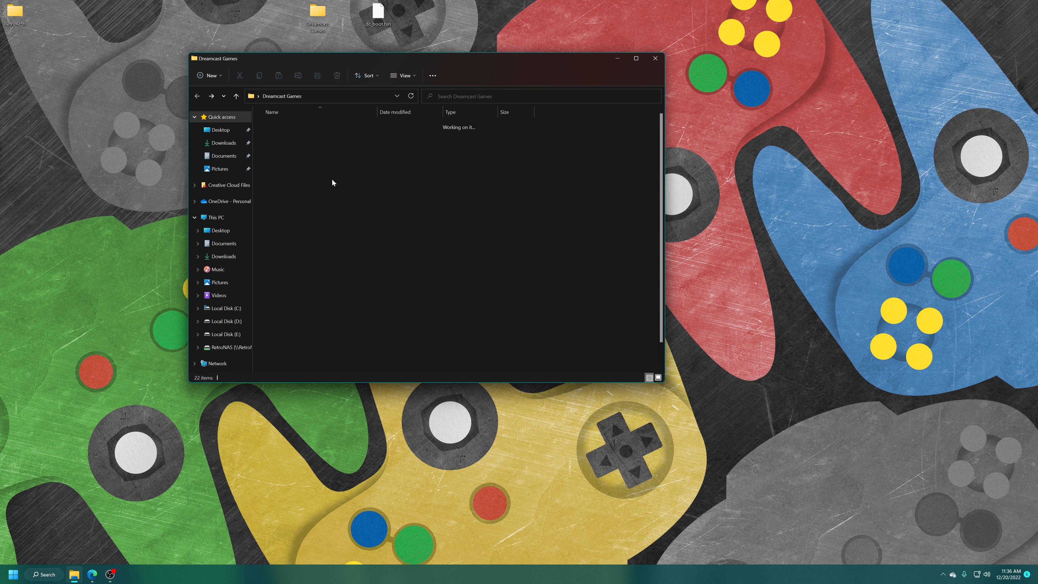
double_click(287, 150)
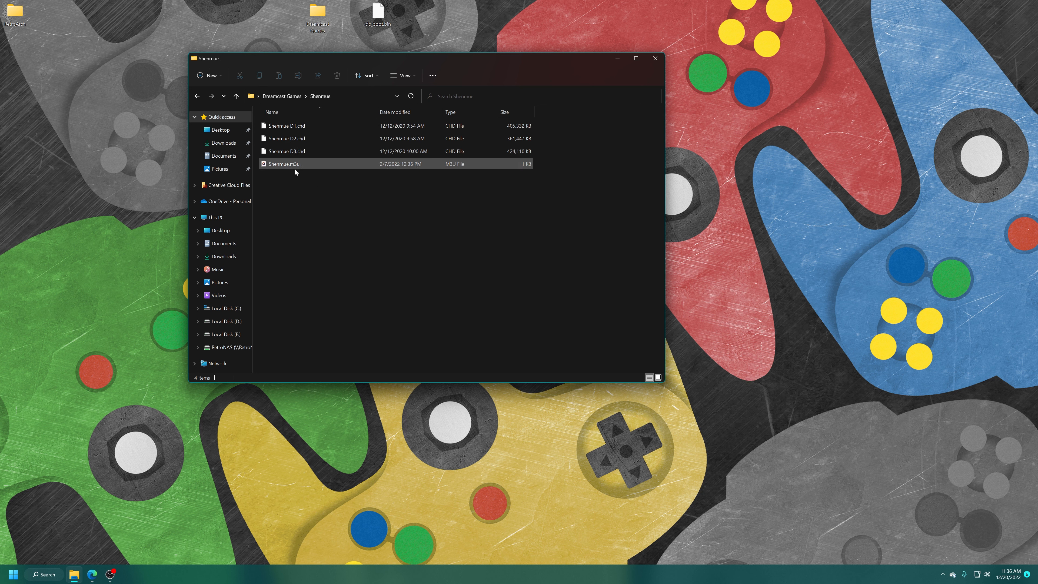
key("alt+Up")
double_click(285, 127)
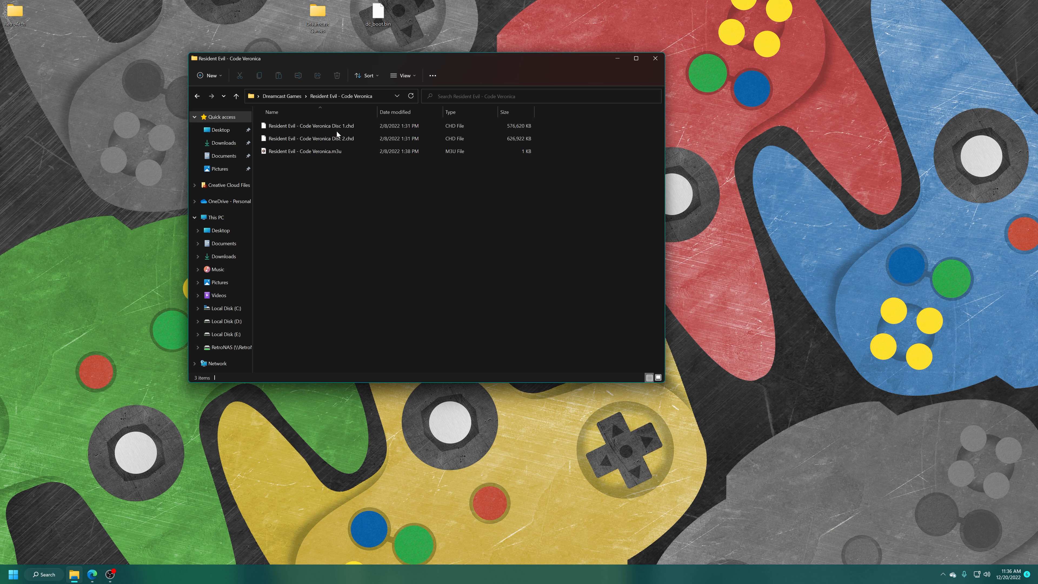
key("alt+Up")
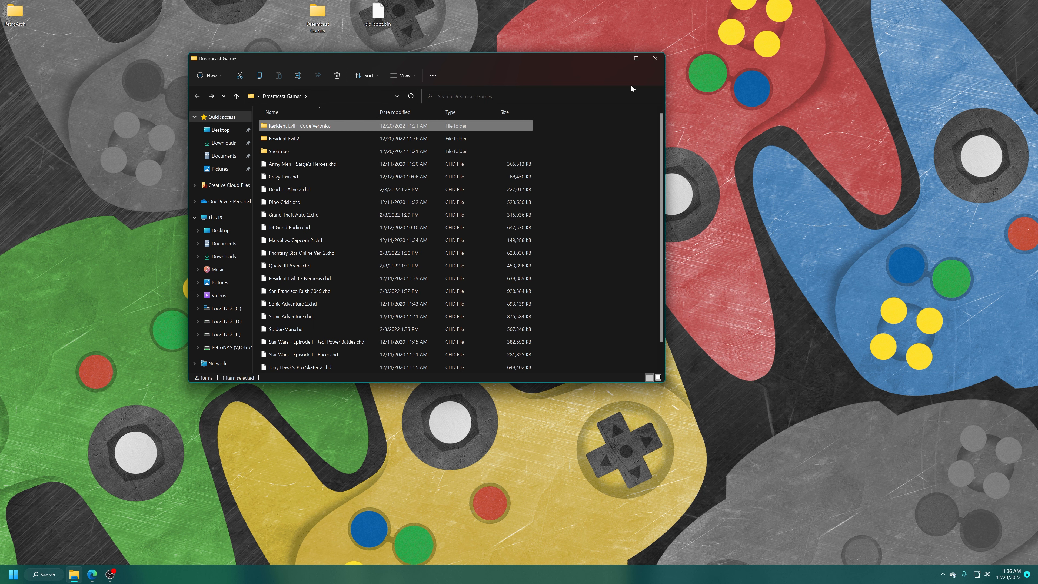
left_click(653, 58)
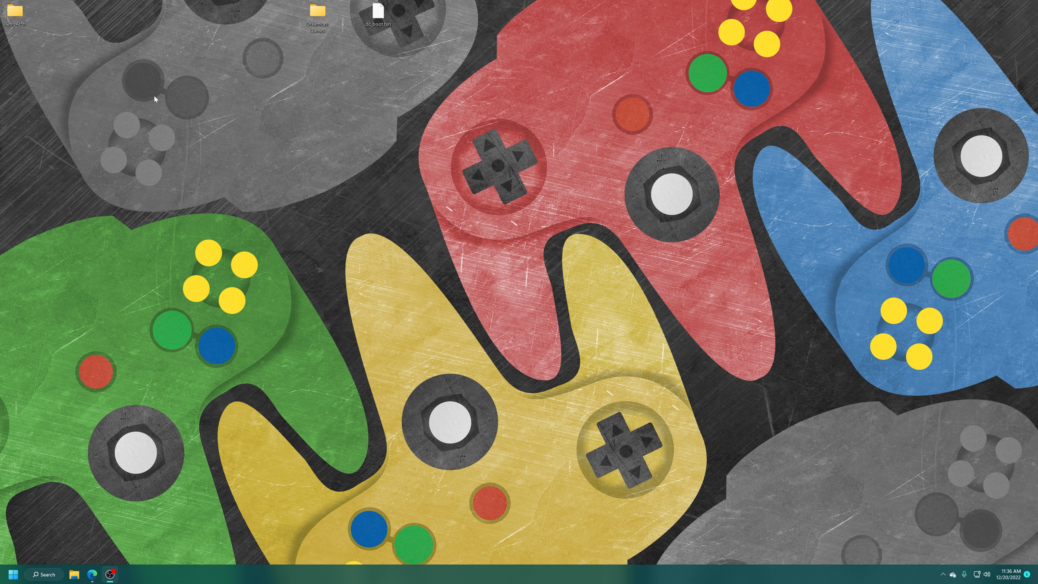
Open the desktop's RetroArch folder and move the Dreamcast Games folder from the desktop into its Games folder.
double_click(21, 15)
left_click_drag(317, 16, 278, 128)
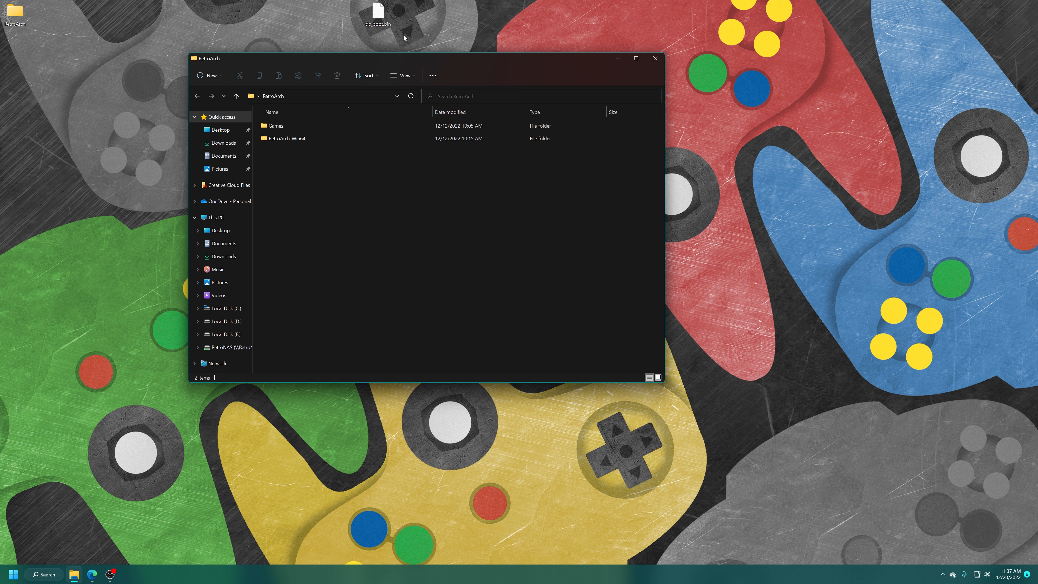
left_click_drag(347, 37, 429, 4)
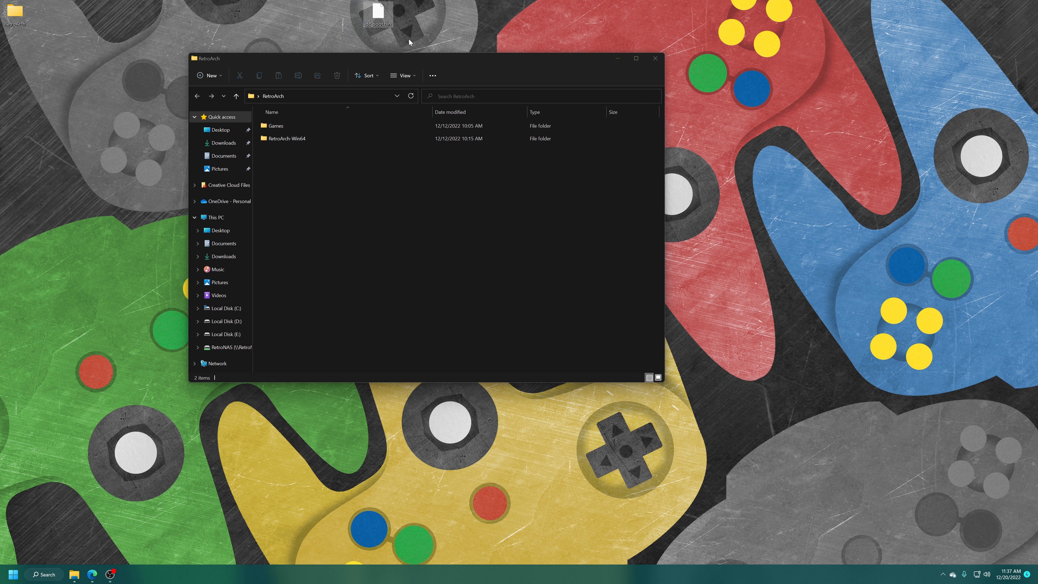
left_click(364, 30)
Open the system folder inside RetroArch-Win64.
left_click(280, 140)
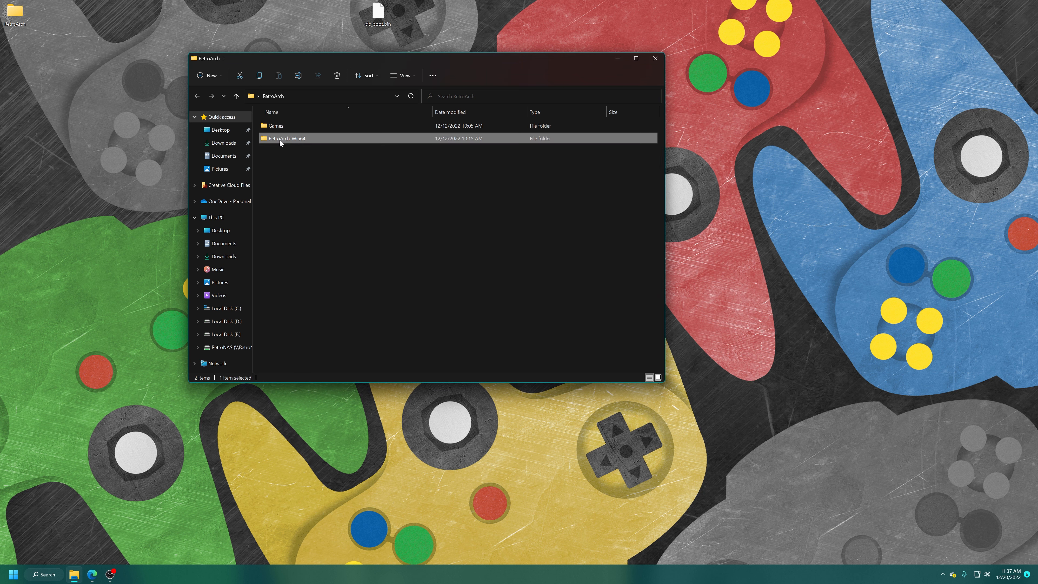
double_click(279, 140)
scroll(303, 242, "down", 5)
double_click(280, 242)
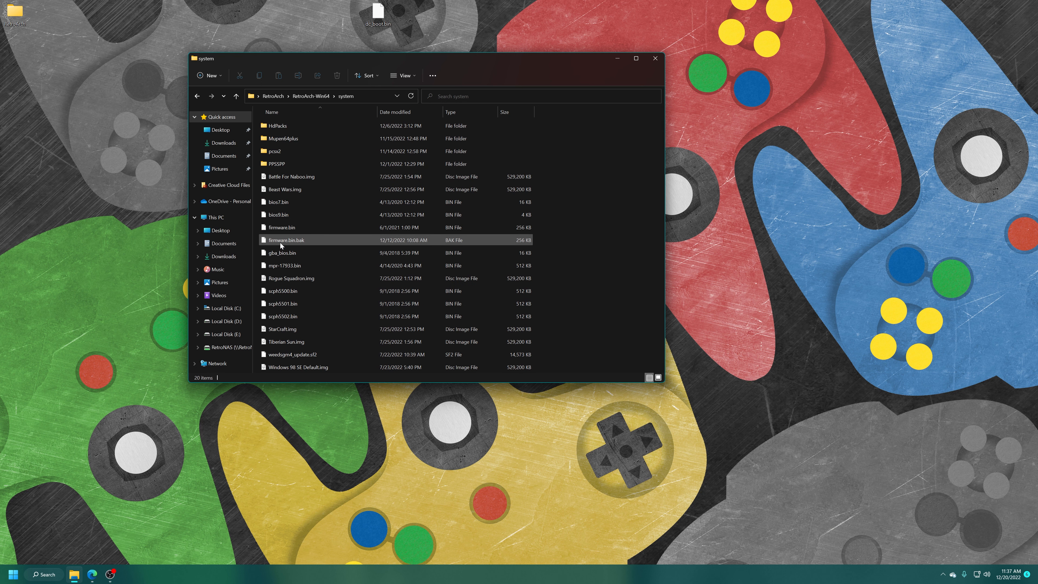
Create a new folder named "dc" in the RetroArch system folder.
right_click(561, 149)
mouse_move(603, 246)
left_click(665, 247)
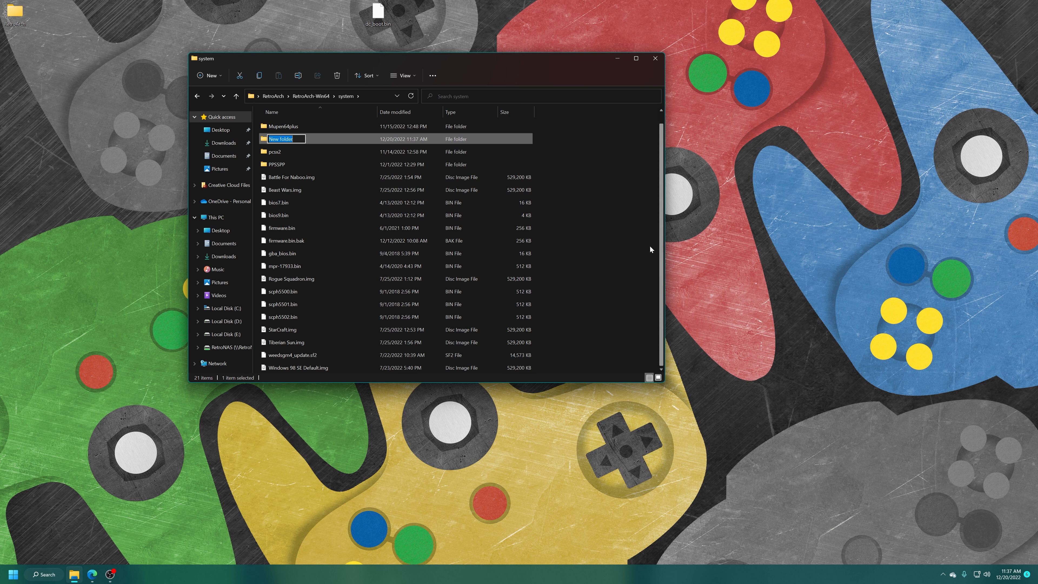
type("dc")
key("Return")
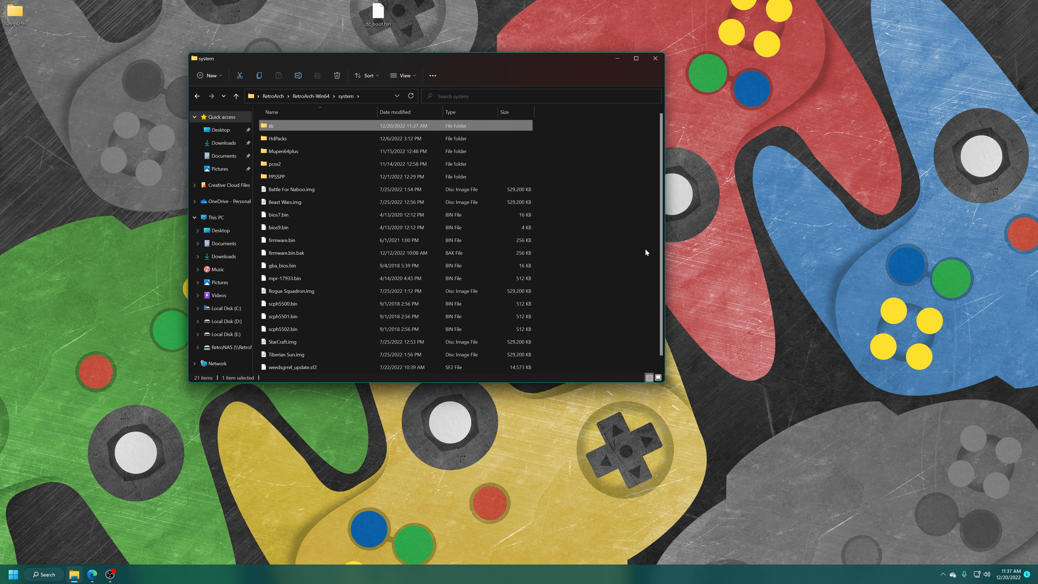
Move dc_boot.bin from the desktop into the dc folder.
double_click(299, 125)
left_click_drag(378, 13, 384, 249)
left_click(347, 192)
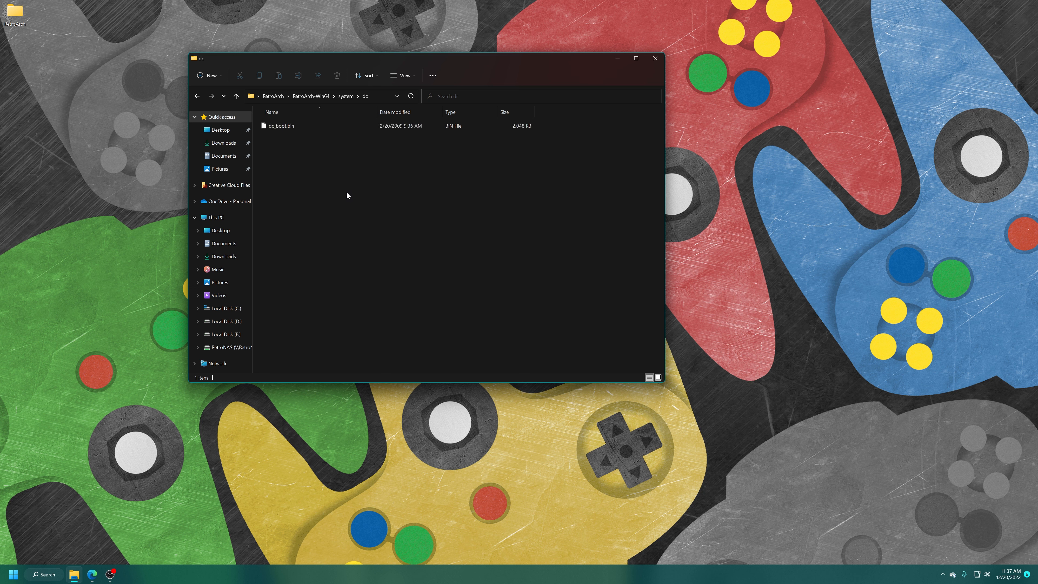
Return to the RetroArch-Win64 folder and launch RetroArch.
key("alt+Up")
key("alt+Up")
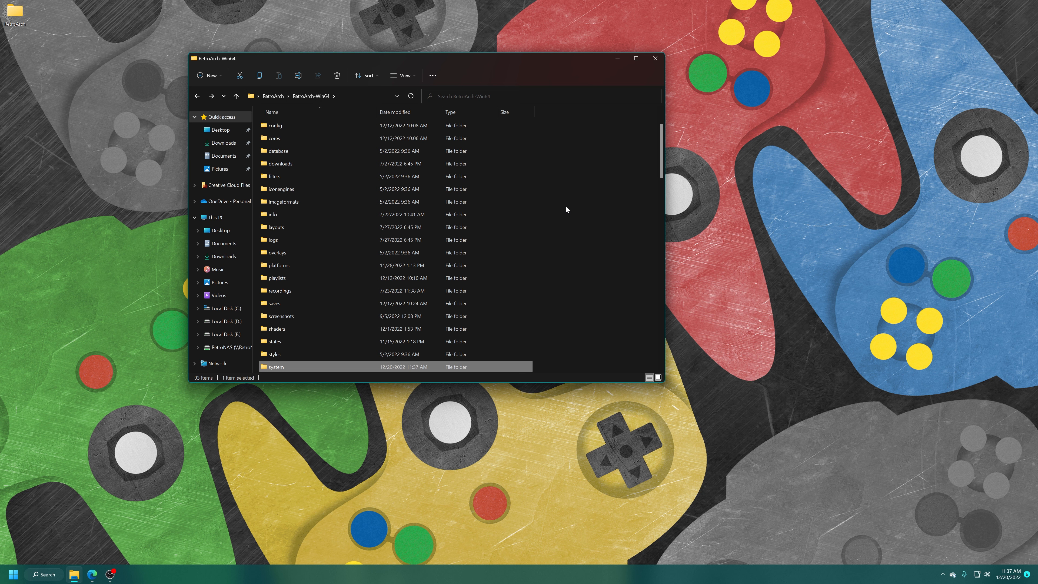
scroll(565, 207, "down", 20)
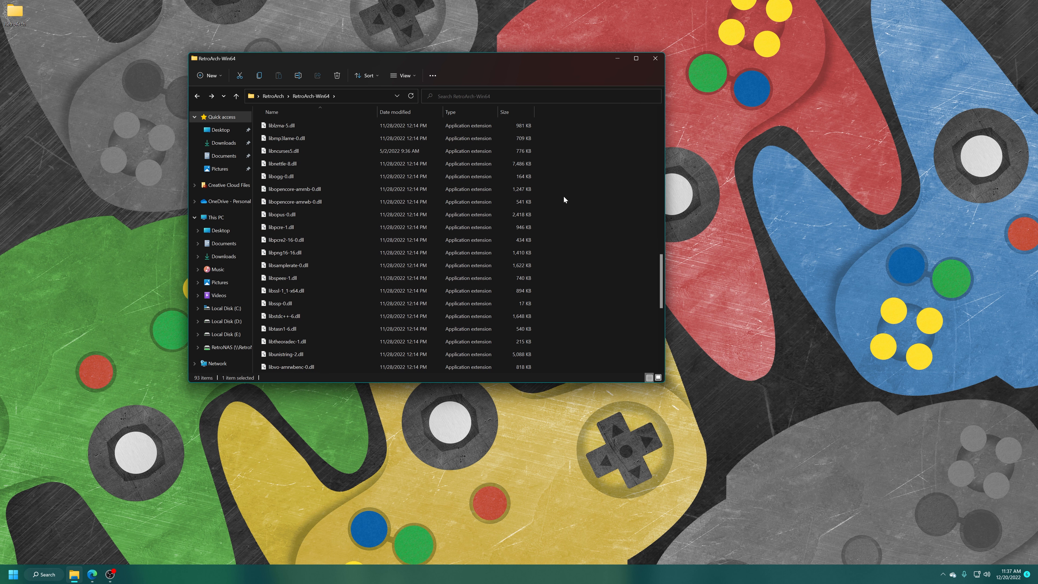
scroll(566, 198, "down", 2)
double_click(282, 291)
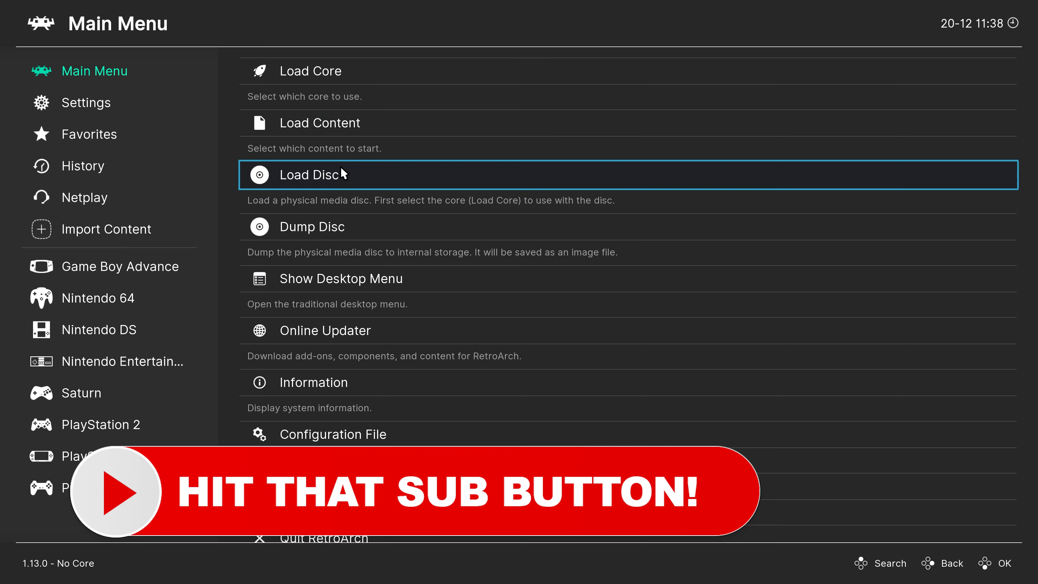
Download the Sega - Dreamcast/Naomi (Flycast) core from the online core list.
left_click(339, 329)
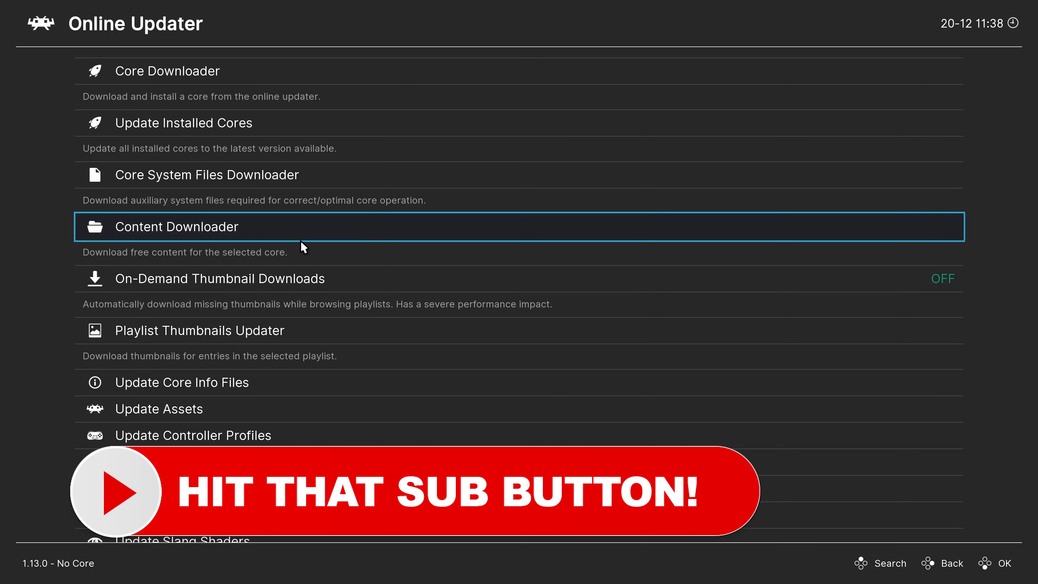
left_click(207, 74)
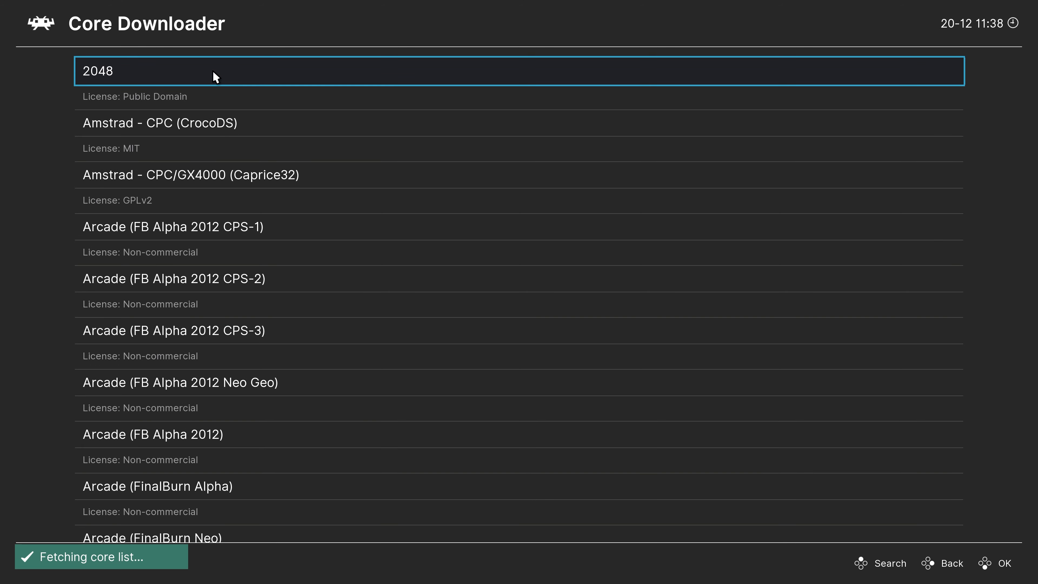
key("Up")
key("Up")
key("Up")
key("Up")
key("Up")
key("Up")
key("Up")
key("Up")
key("Up")
key("Up")
key("Up")
key("Up")
key("Up")
key("Up")
key("Up")
key("Up")
key("Up")
key("Up")
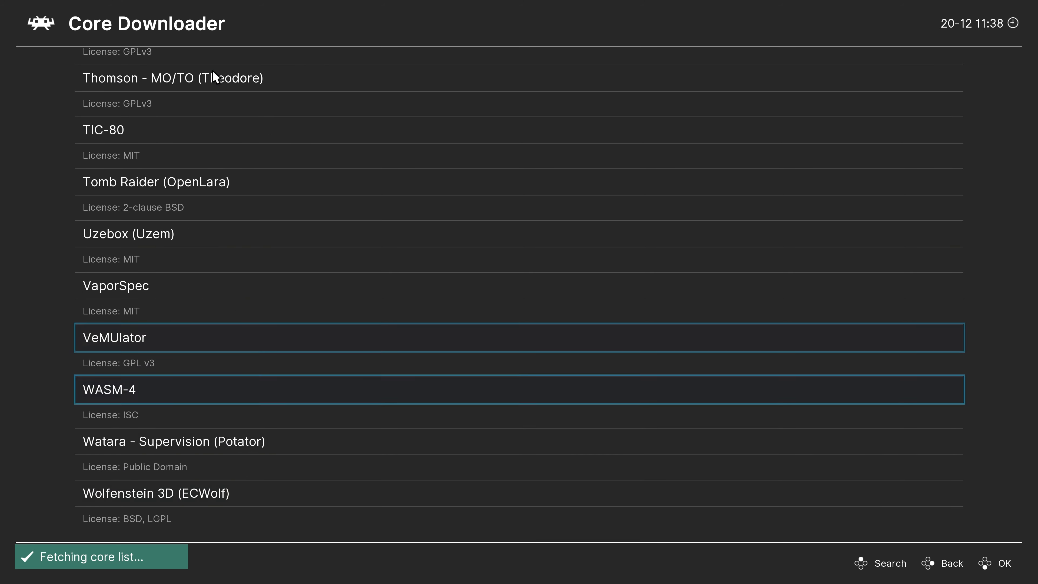
key("Up")
key("Up")
key("Up")
key("Up")
key("Up")
key("Up")
key("Up")
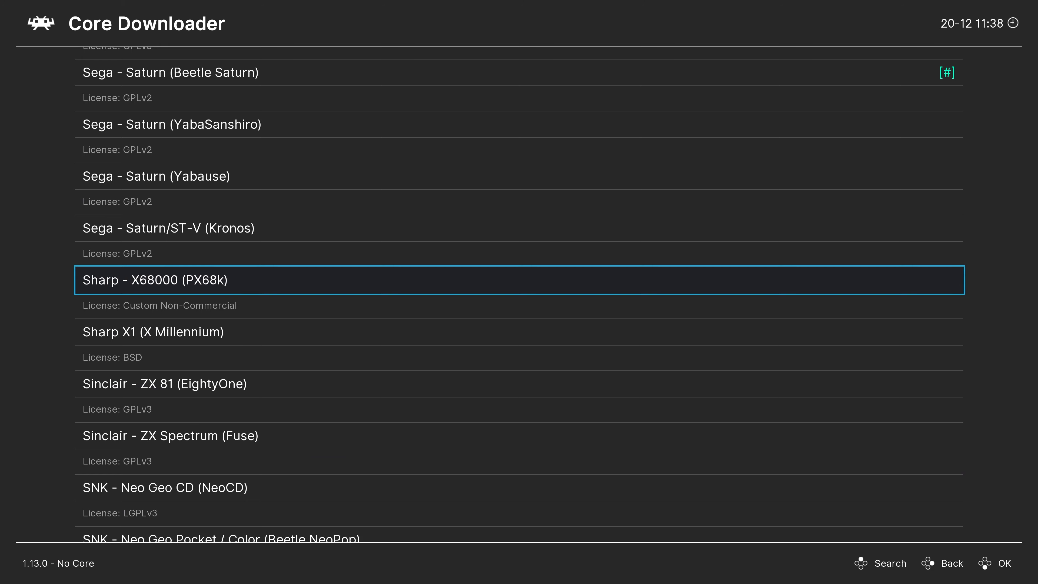
key("Up")
key("Up")
key("Up")
key("Up")
key("Up")
key("Up")
key("Up")
key("Up")
key("Up")
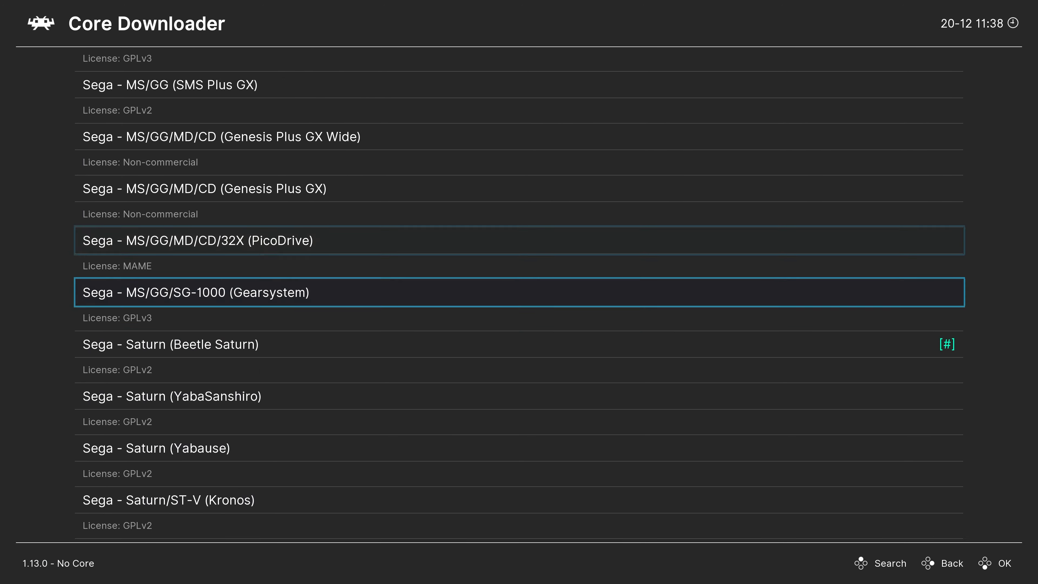
key("Up")
key("Up")
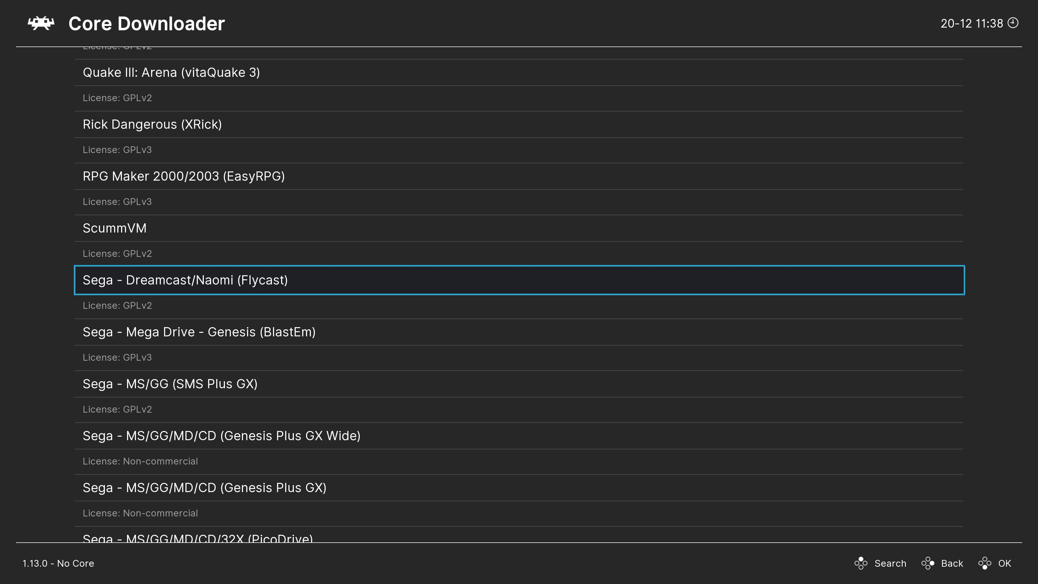
key("Return")
key("BackSpace")
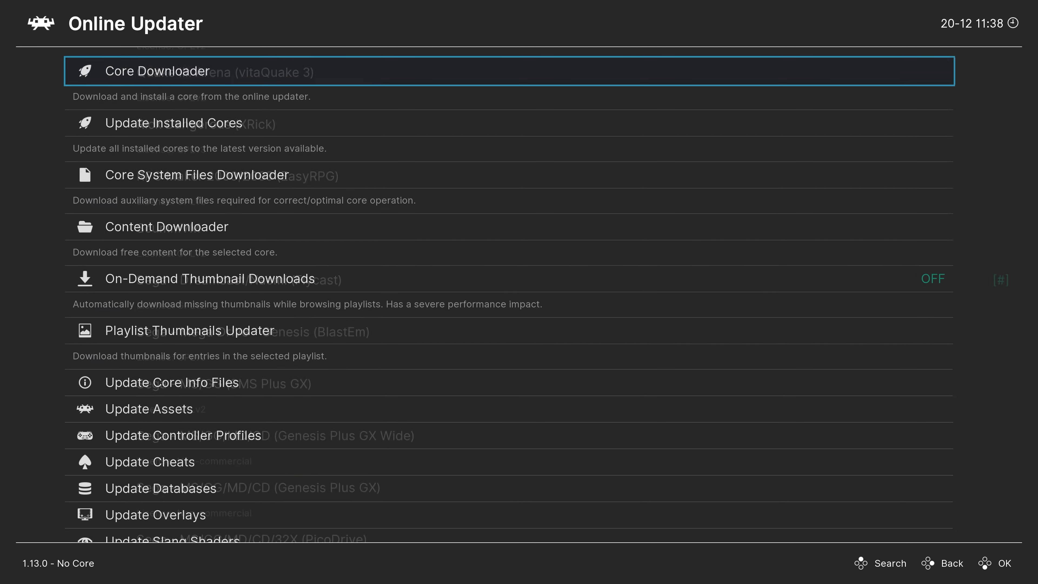
Start loading content and browse through the C: drive and the user's folder to Desktop.
key("BackSpace")
key("Up")
key("Up")
key("Up")
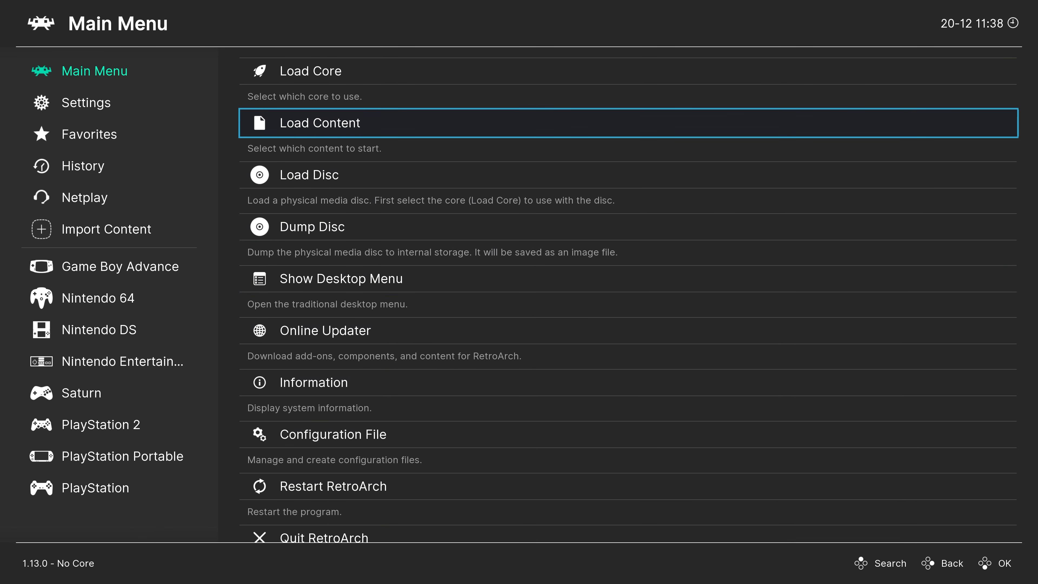
key("Return")
key("Down")
key("Down")
key("Down")
key("Down")
key("Return")
key("Down")
key("Down")
key("Down")
key("Down")
key("Down")
key("Down")
key("Down")
key("Down")
key("Down")
key("Down")
key("Down")
key("Down")
key("Down")
key("Down")
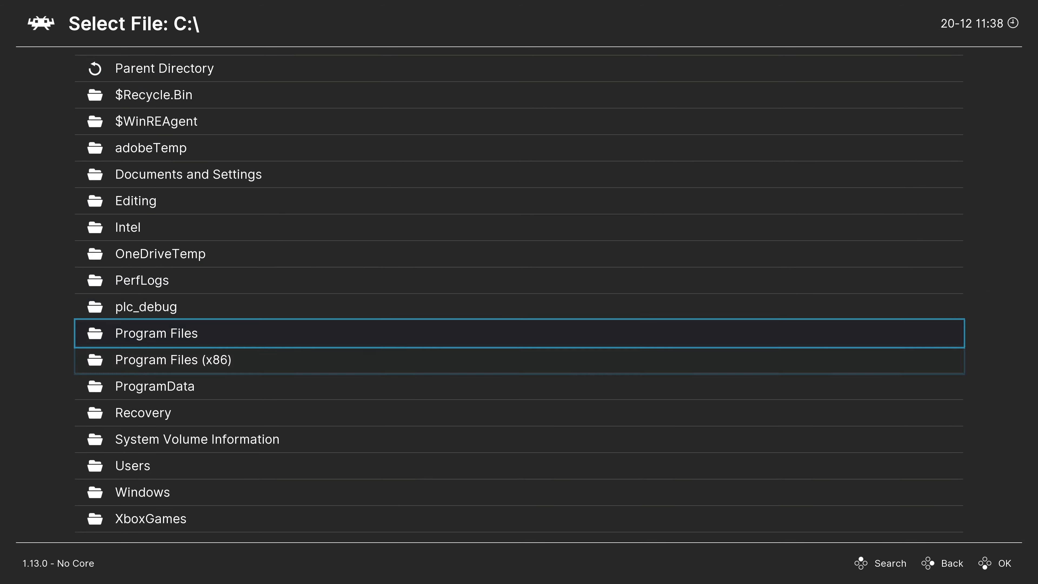
key("Return")
key("Down")
key("Down")
key("Down")
key("Down")
key("Return")
key("Down")
key("Down")
key("Down")
key("Down")
key("Down")
key("Down")
key("Down")
key("Return")
Browse from the desktop to RetroArch\Games\Dreamcast Games.
key("Down")
key("Down")
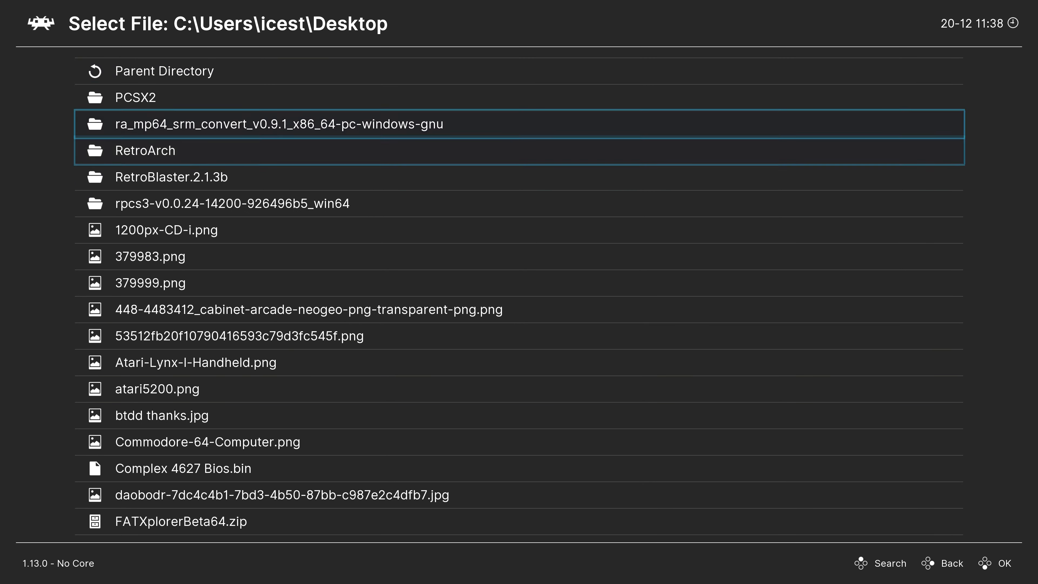
key("Down")
key("Return")
key("Down")
key("Return")
key("Down")
key("Down")
key("Return")
View the suggested cores for Army Men - Sarge's Heroes.chd, and return to the main menu.
key("Down")
key("Down")
key("Down")
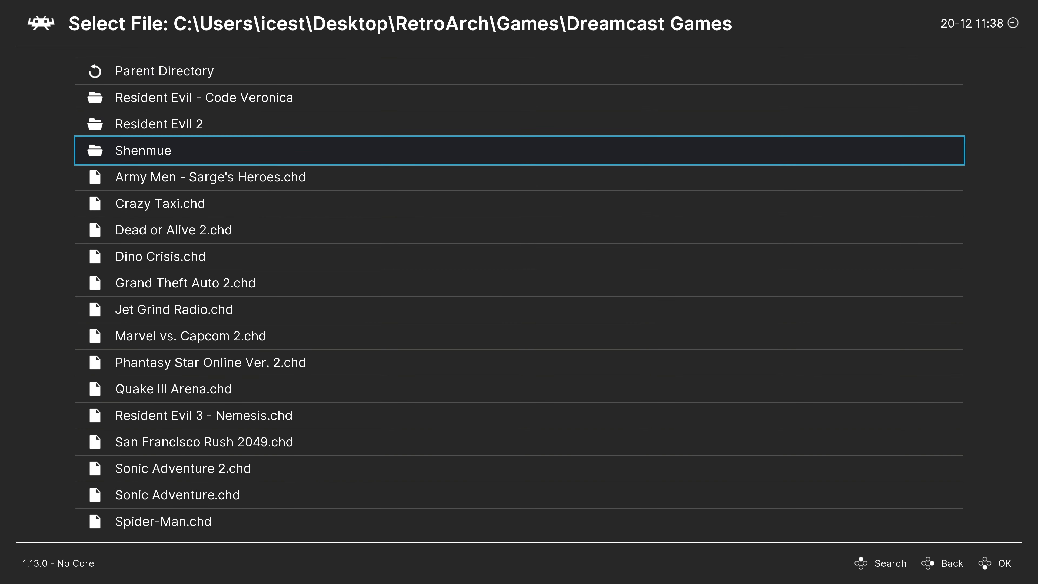
key("Down")
key("Return")
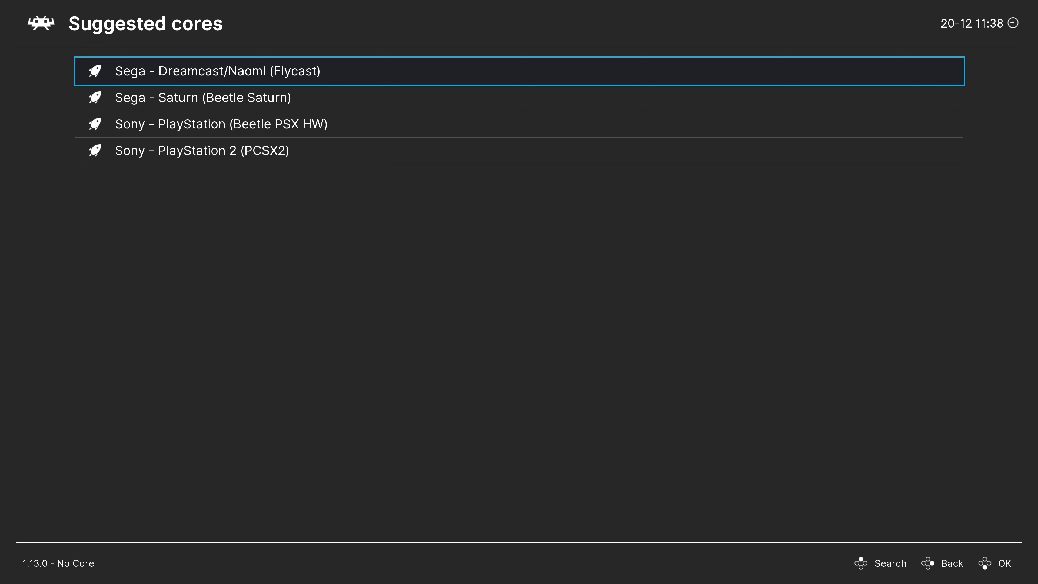
key("BackSpace")
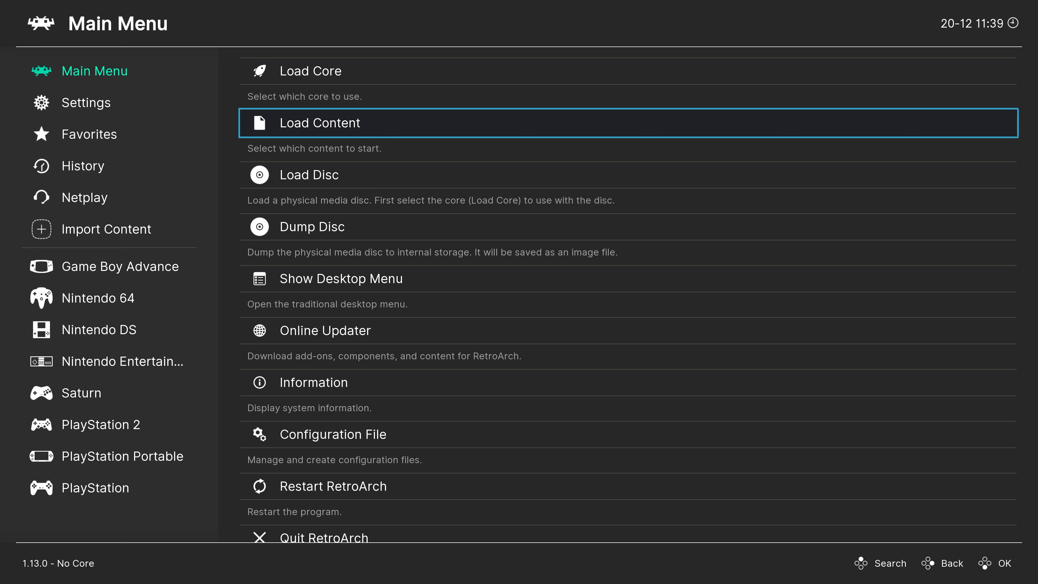
Open RetroArch's desktop menu from the main menu.
key("Down")
key("Down")
key("Down")
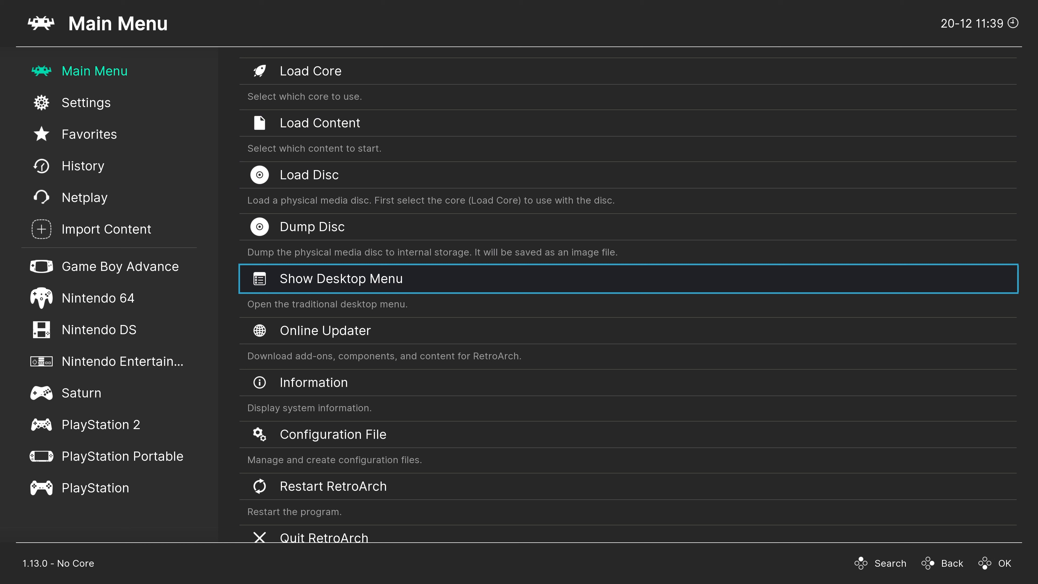
key("Return")
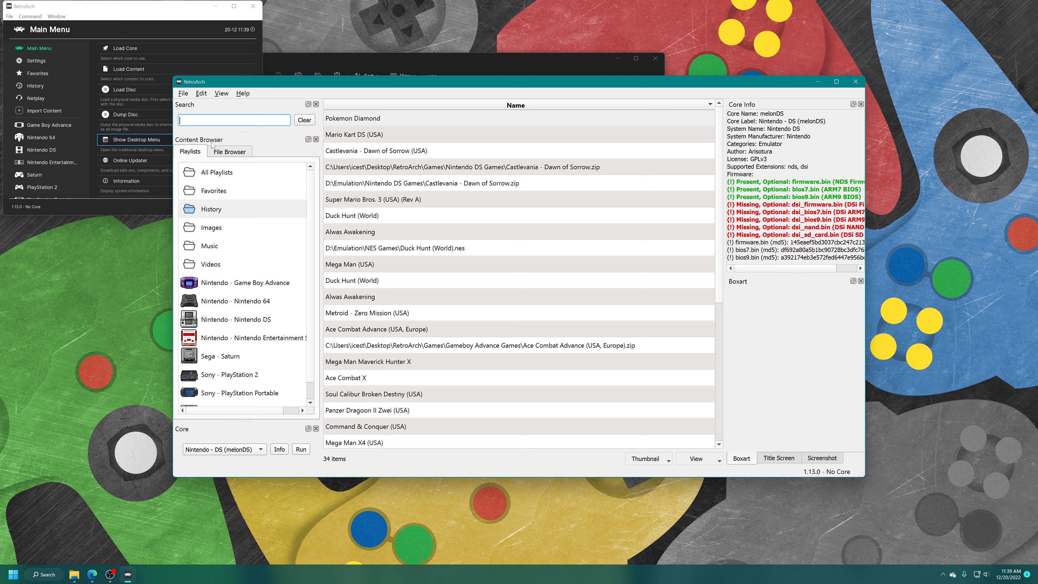
Create a new playlist named "Sega - Dreamcast".
right_click(225, 181)
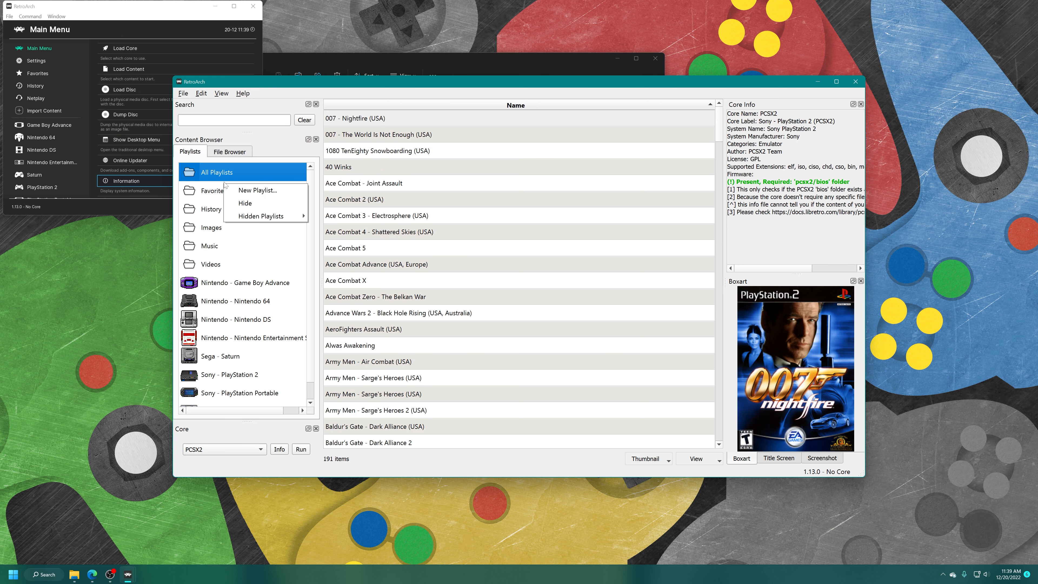
left_click(257, 190)
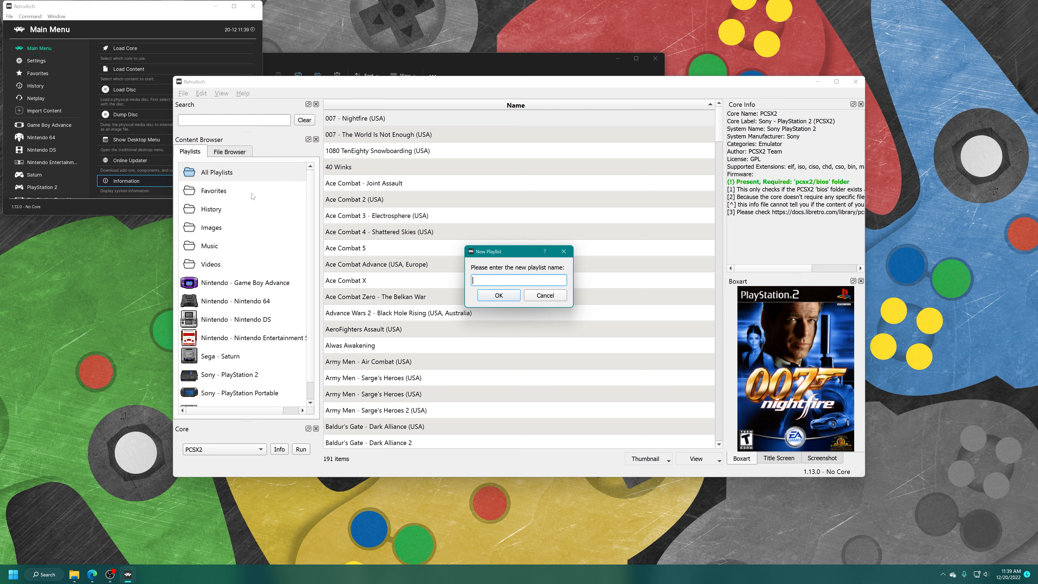
type("Sega - Dreamcast")
key("Return")
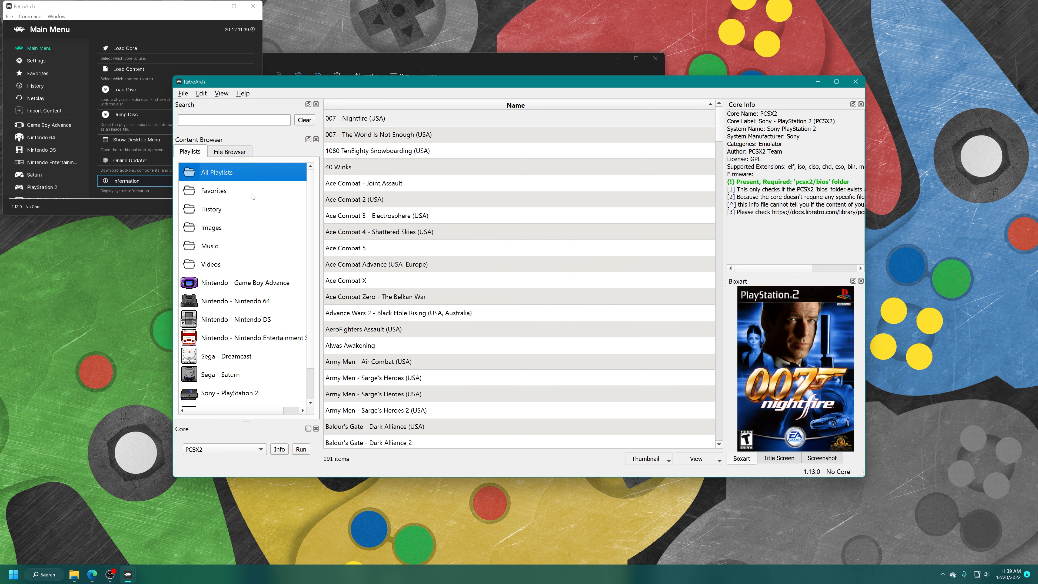
Choose Desktop\RetroArch\Games\Dreamcast Games as the folder to add to the Sega - Dreamcast playlist.
left_click(184, 359)
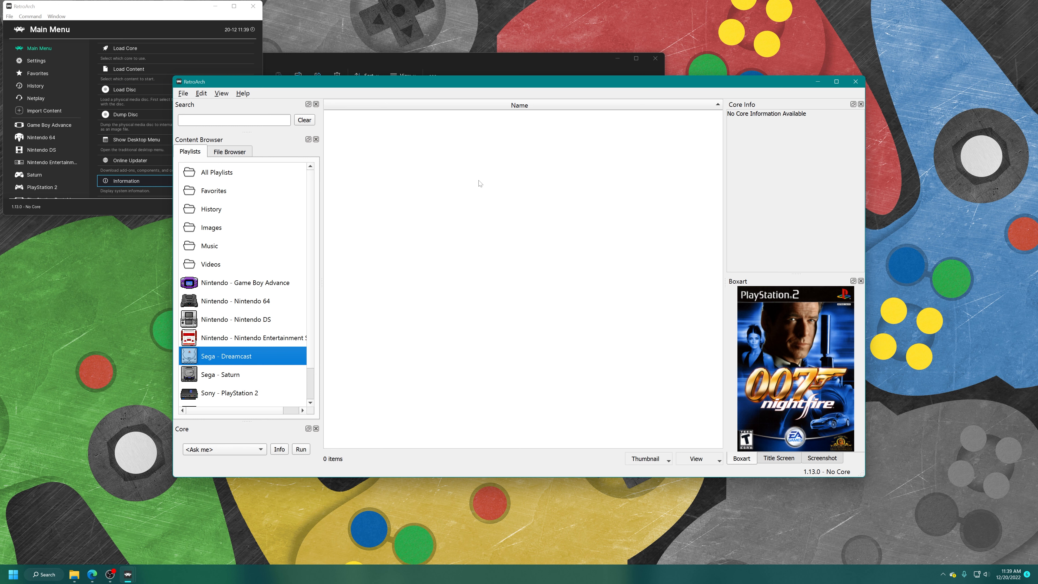
right_click(476, 163)
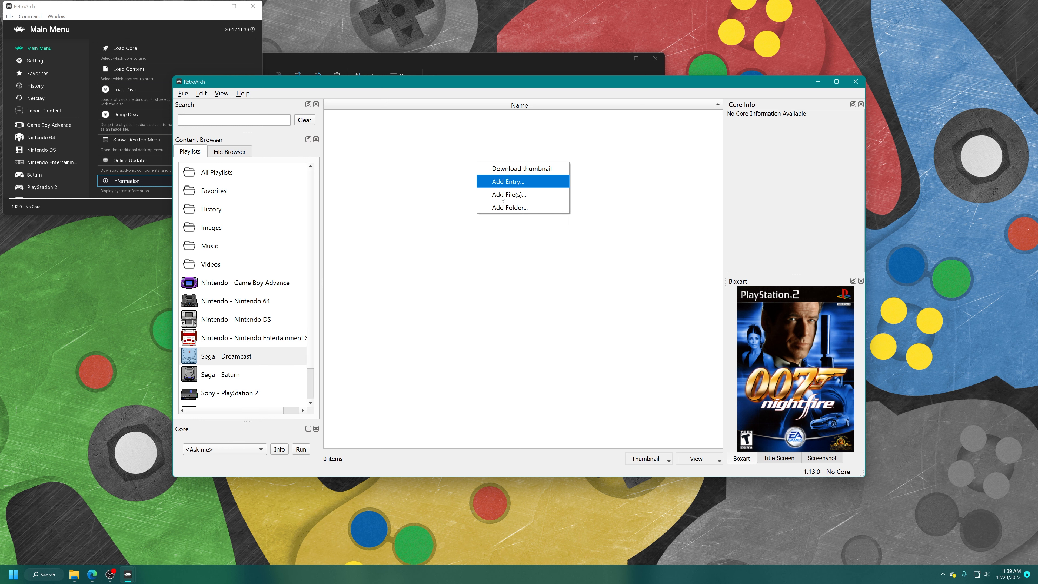
left_click(507, 207)
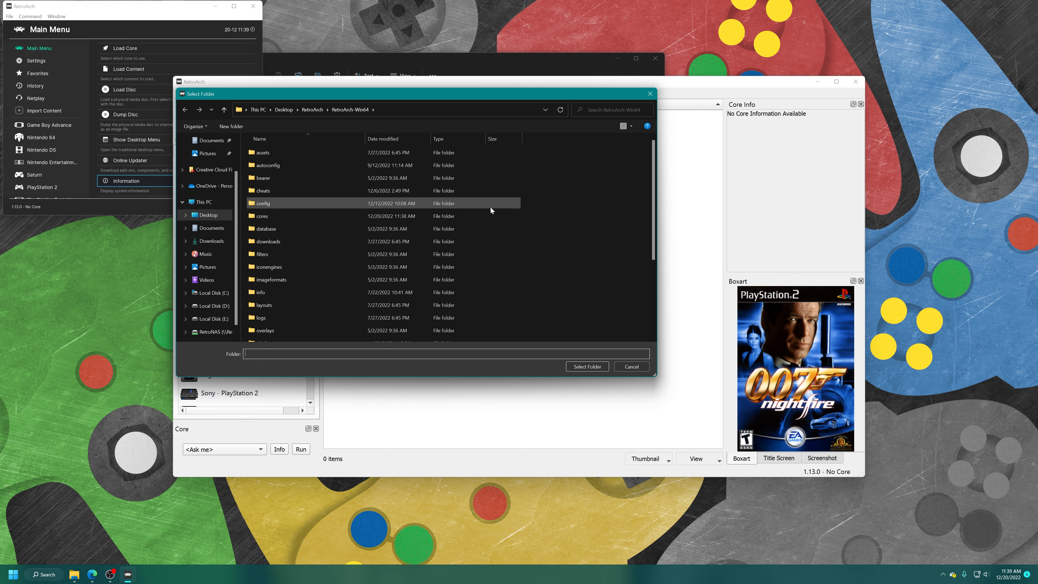
left_click(206, 215)
double_click(354, 159)
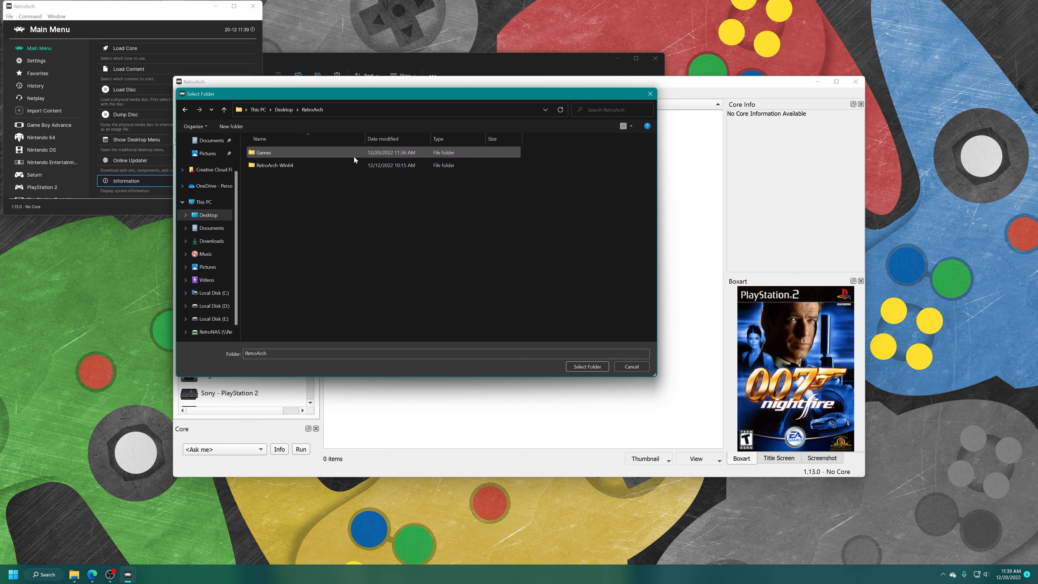
double_click(261, 153)
double_click(267, 154)
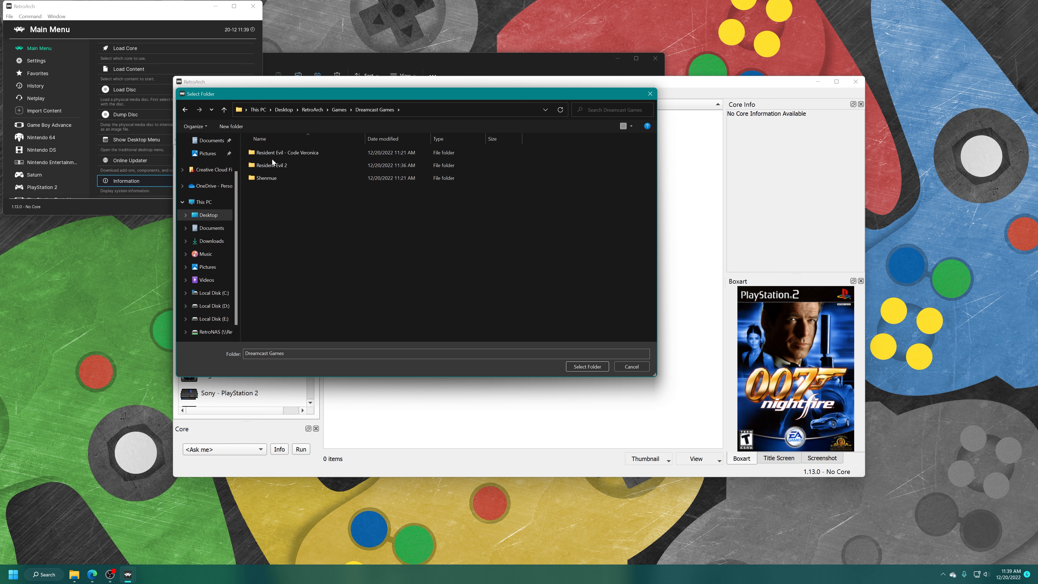
left_click(579, 367)
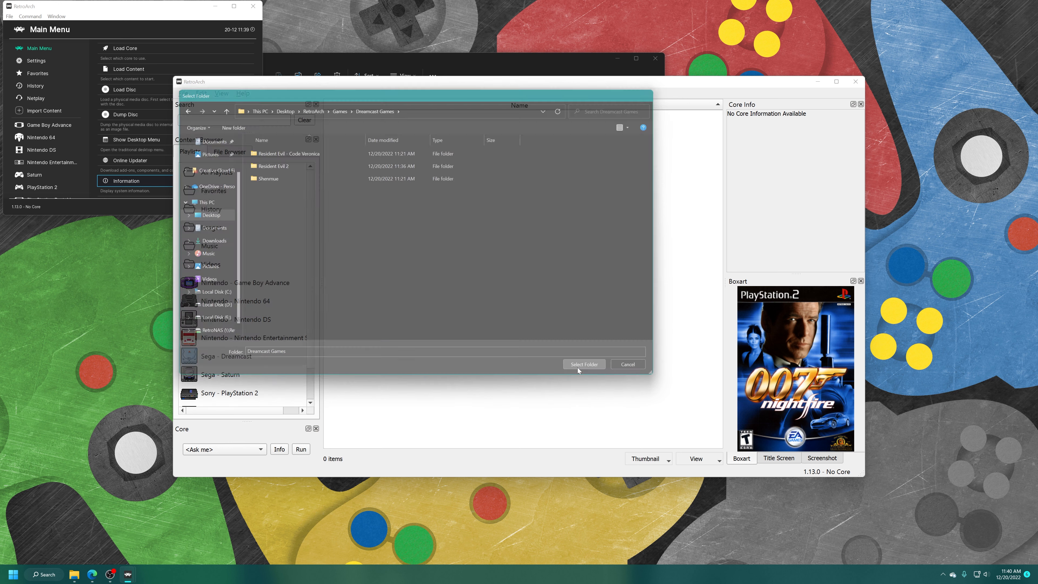
Set the new entries' core to Flycast and database to Sega - Dreamcast, and add them to the playlist.
left_click(482, 264)
left_click(454, 298)
left_click(440, 281)
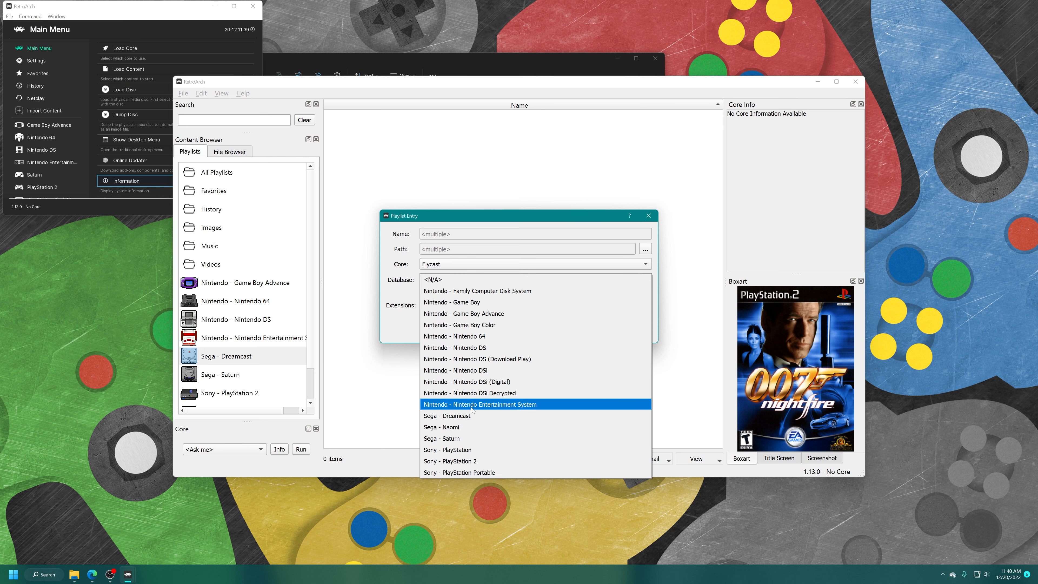
left_click(462, 416)
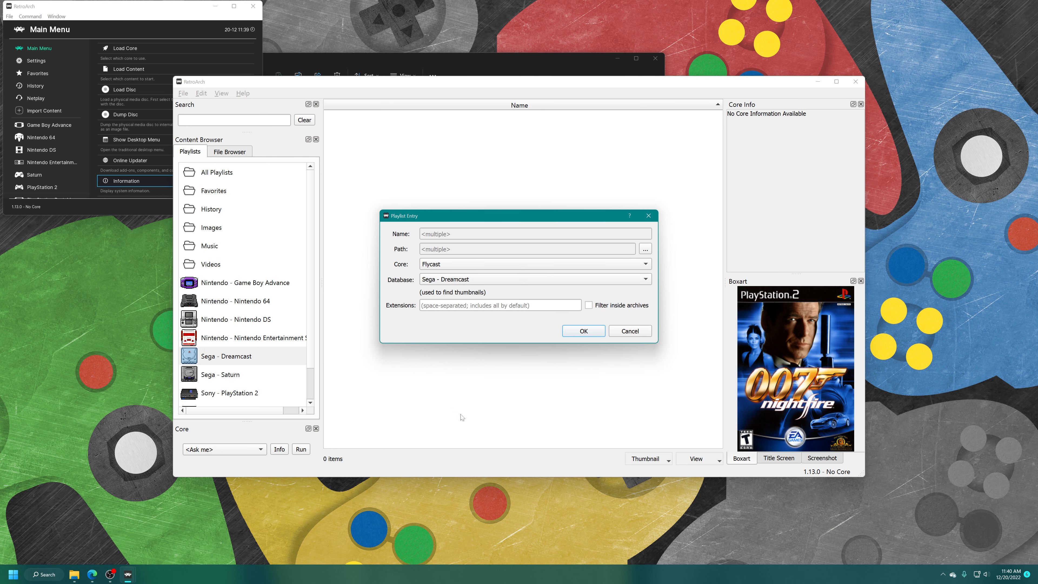
left_click(575, 330)
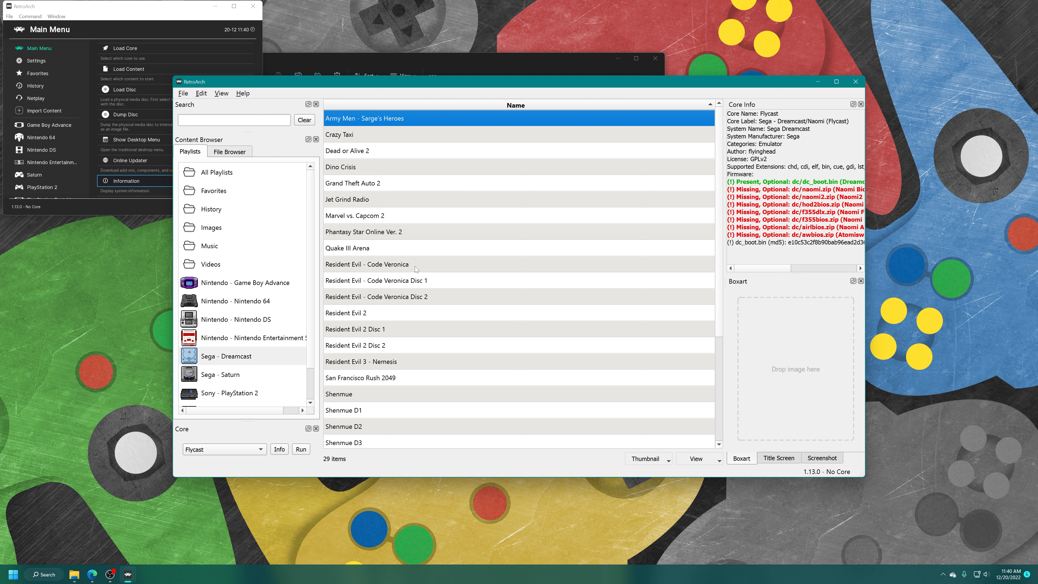
Examine the Resident Evil - Code Veronica playlist entry alongside its separate Disc 1 and Disc 2 entries.
left_click(430, 282)
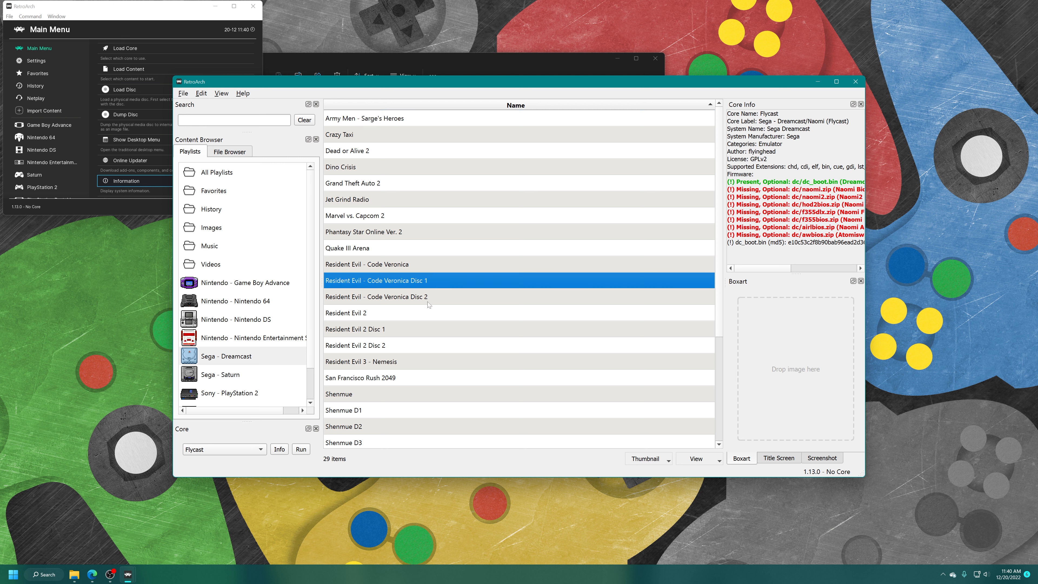
left_click(428, 302)
left_click(408, 269)
left_click(408, 285)
left_click(410, 295)
left_click(404, 270)
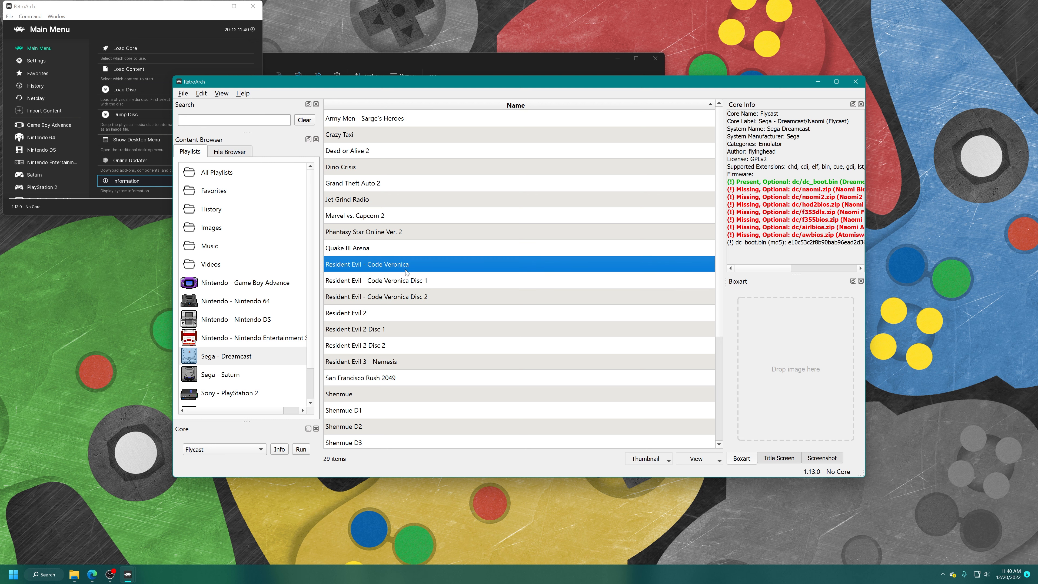
left_click(434, 280)
left_click(431, 297)
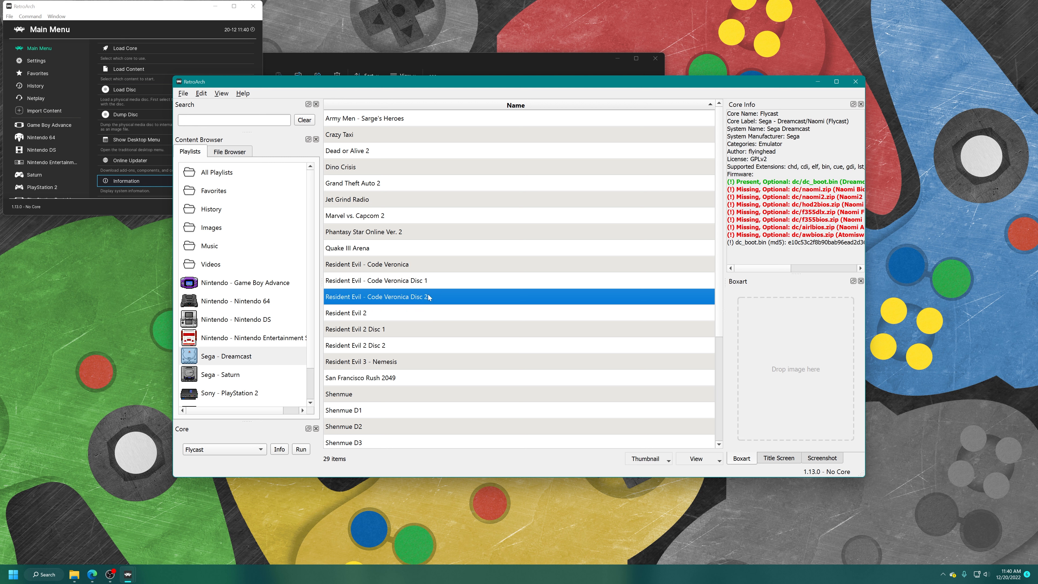
Delete the Resident Evil - Code Veronica Disc 1 and Disc 2 entries from the playlist.
right_click(391, 285)
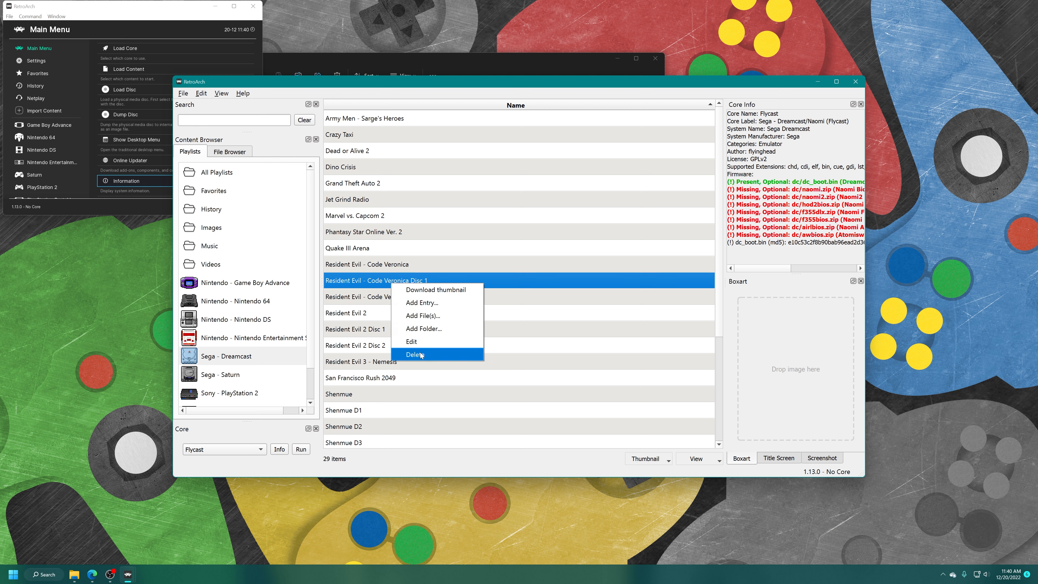
left_click(419, 352)
left_click(579, 297)
right_click(380, 281)
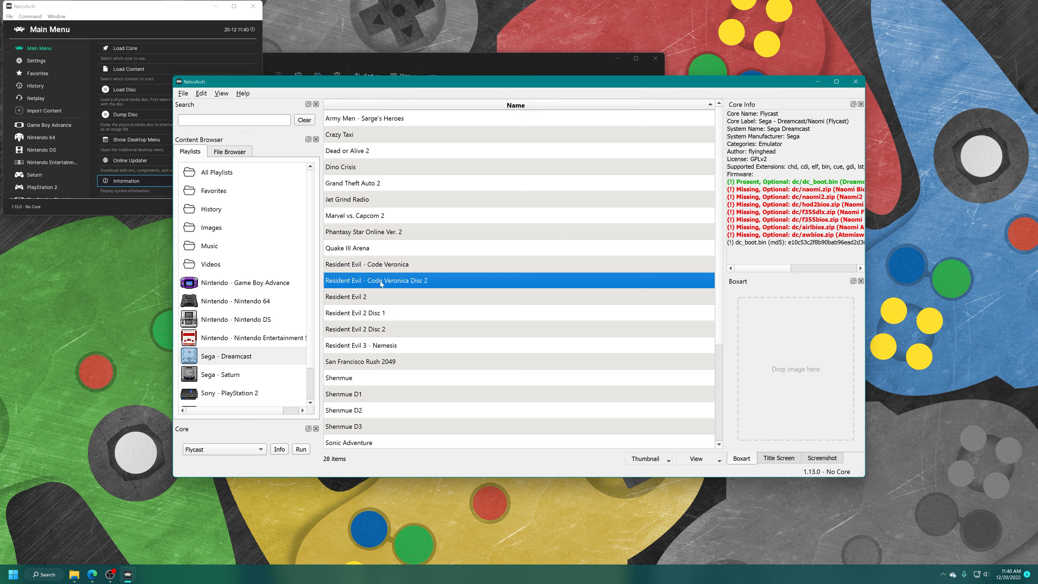
left_click(404, 352)
left_click(579, 297)
Delete the Resident Evil 2 Disc 1 and Disc 2 entries from the playlist.
right_click(387, 297)
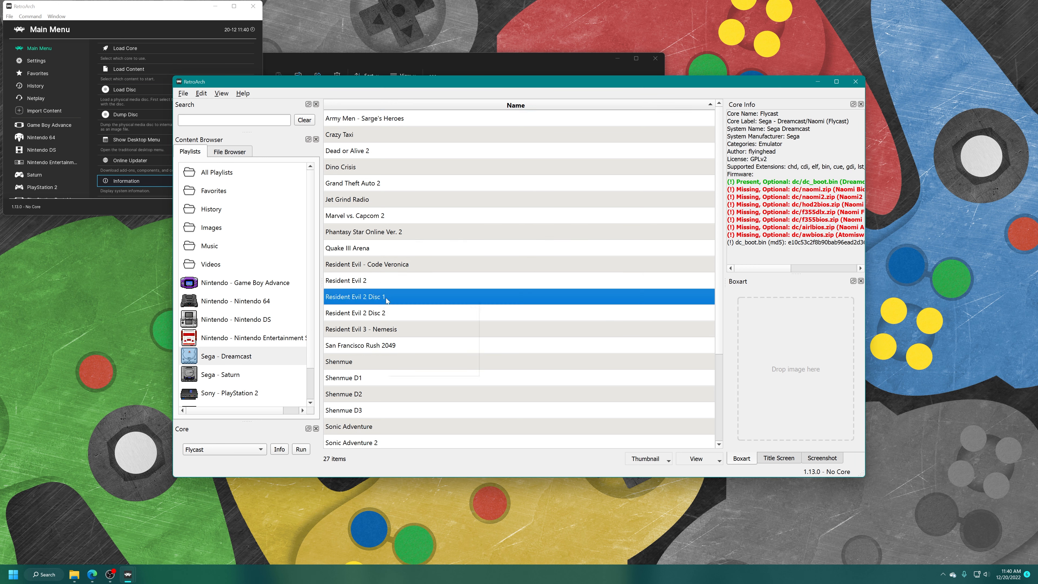
left_click(410, 370)
left_click(566, 296)
right_click(384, 298)
left_click(409, 369)
left_click(565, 296)
Delete the individual Shenmue disc entries D1, D2 and D3 from the playlist.
right_click(359, 346)
left_click(383, 417)
left_click(551, 297)
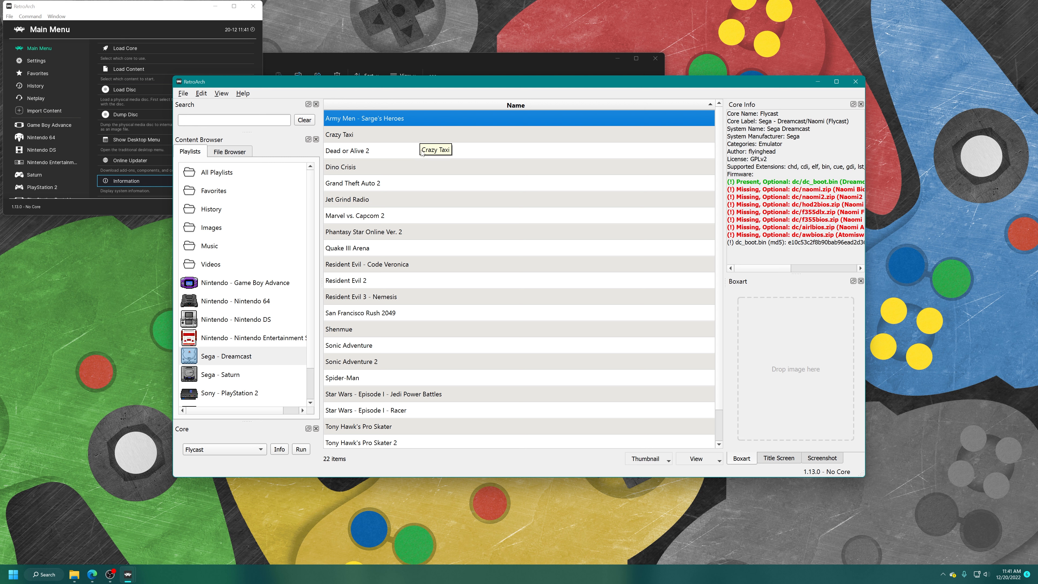
Try to download all thumbnails for the Sega - Dreamcast playlist only, and cancel the download.
right_click(276, 362)
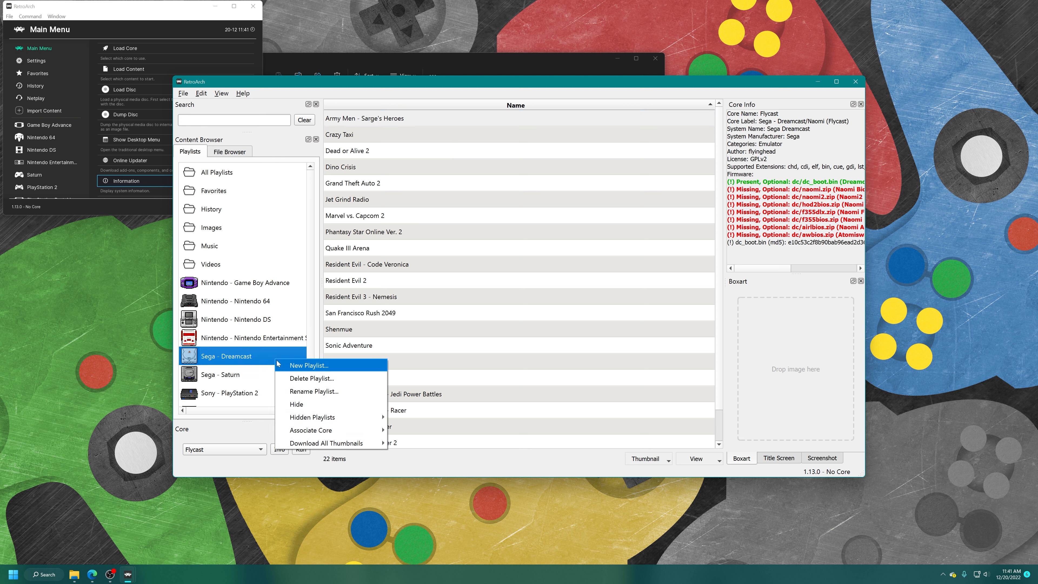
mouse_move(361, 444)
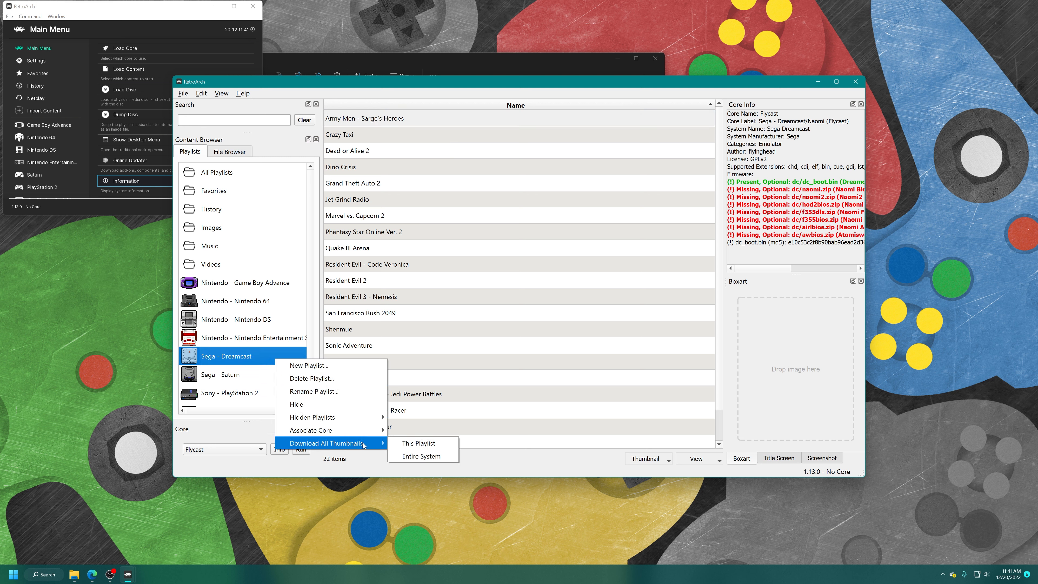
left_click(414, 448)
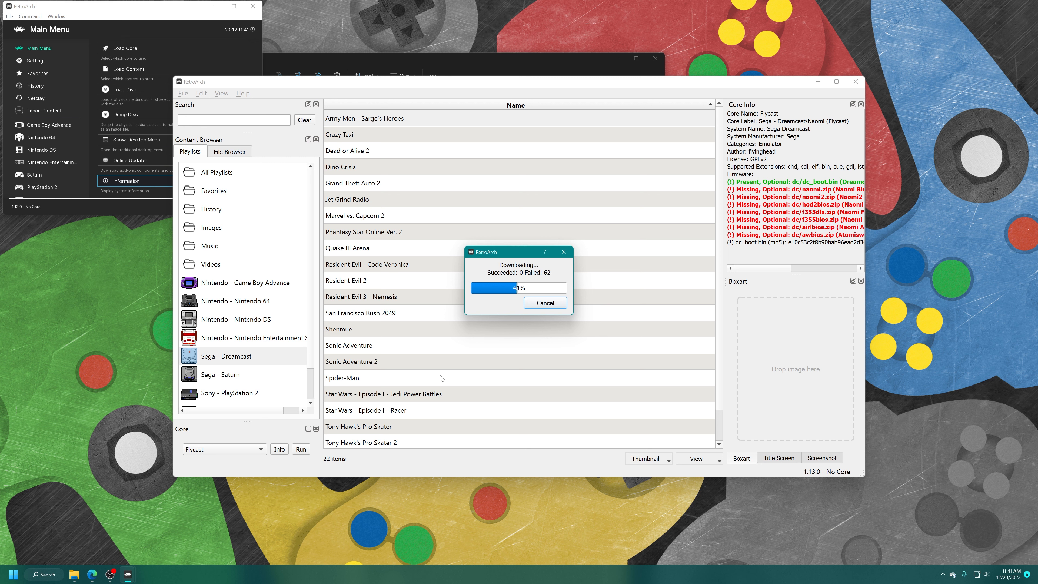
left_click(546, 305)
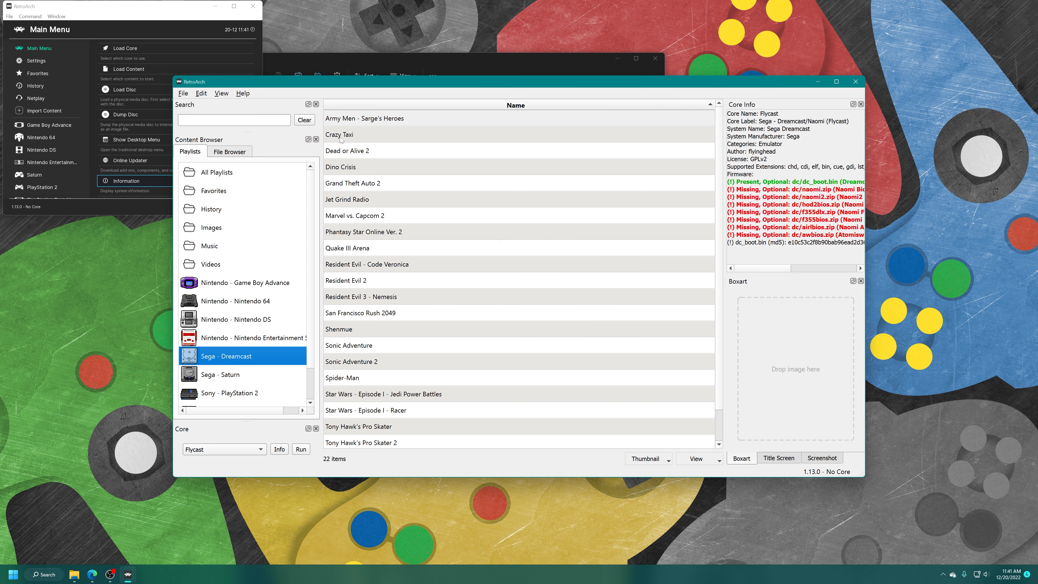
Rename the Crazy Taxi playlist entry to "Crazy Taxi (USA)" and download its thumbnail.
left_click(331, 138)
right_click(365, 138)
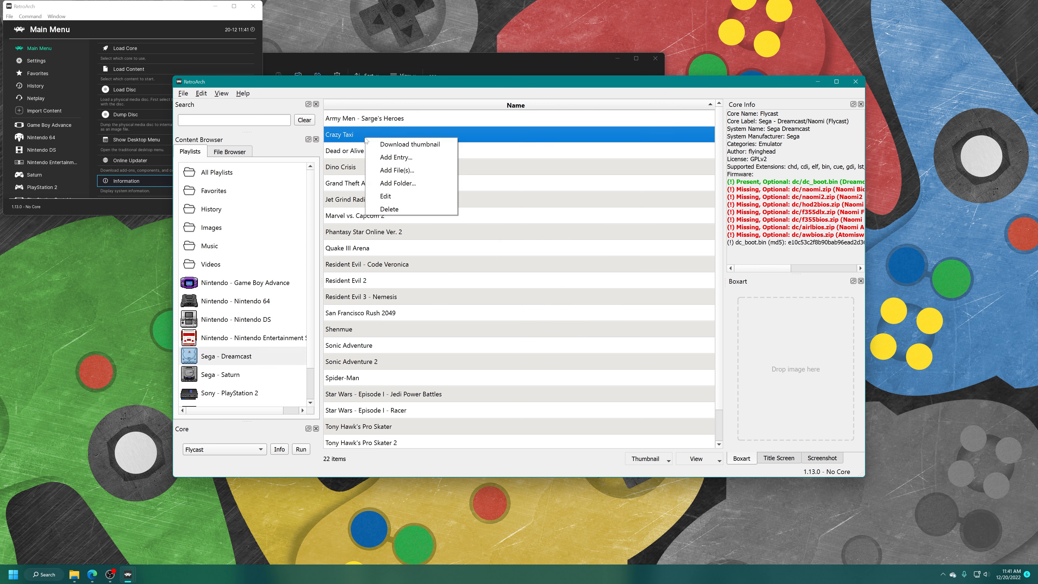
left_click(396, 199)
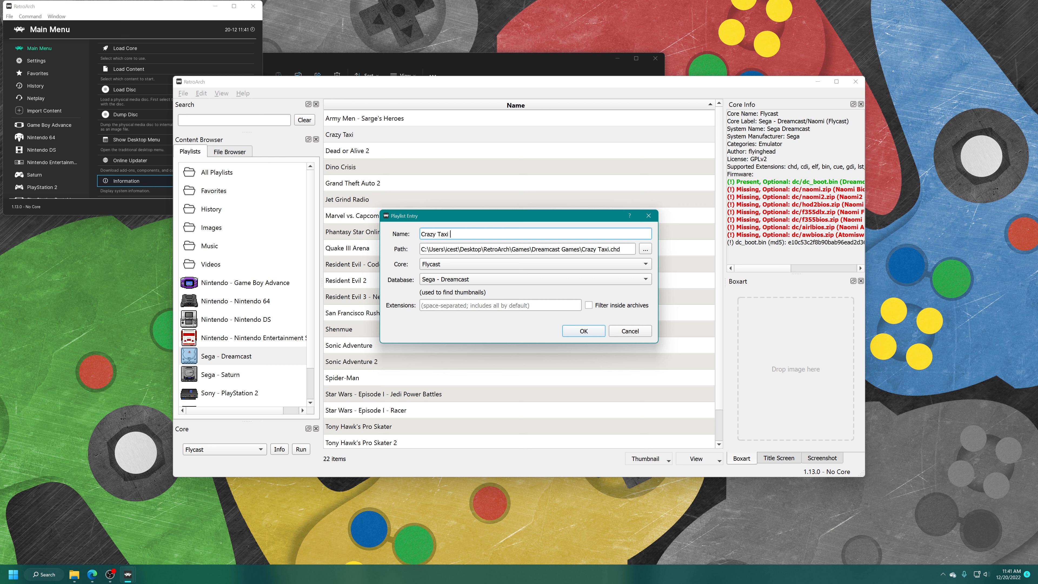
type("(USA)")
key("Return")
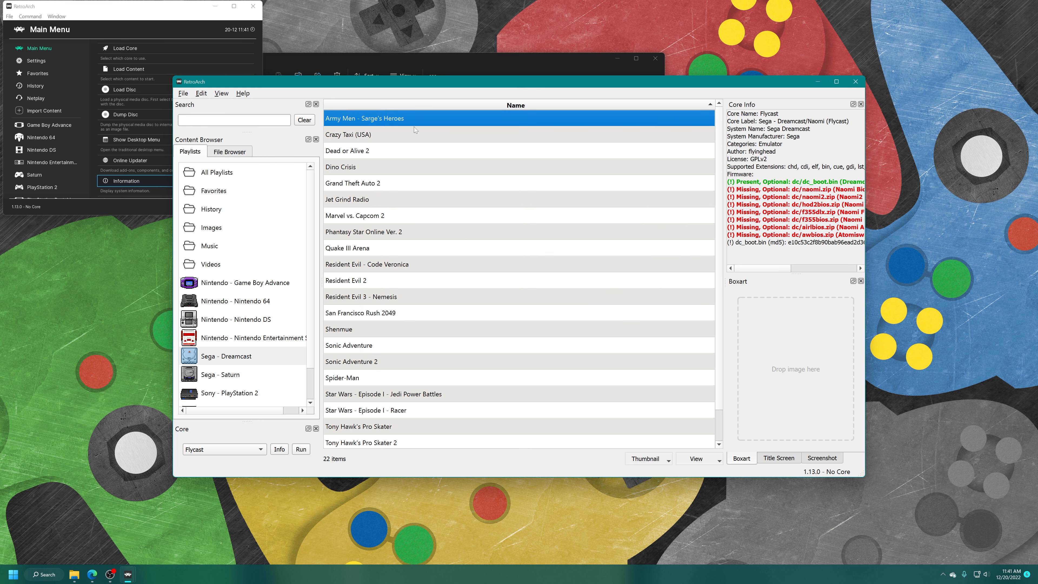
right_click(408, 132)
left_click(434, 145)
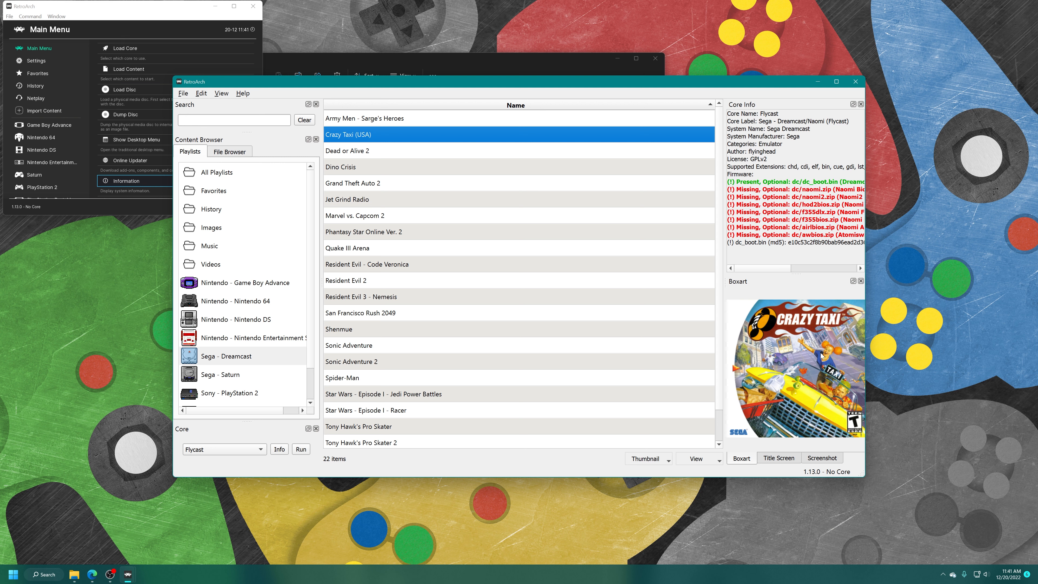
Rename the Dino Crisis playlist entry to "Dino Crisis (USA)".
left_click(398, 167)
right_click(398, 167)
left_click(439, 224)
left_click(517, 230)
type("(")
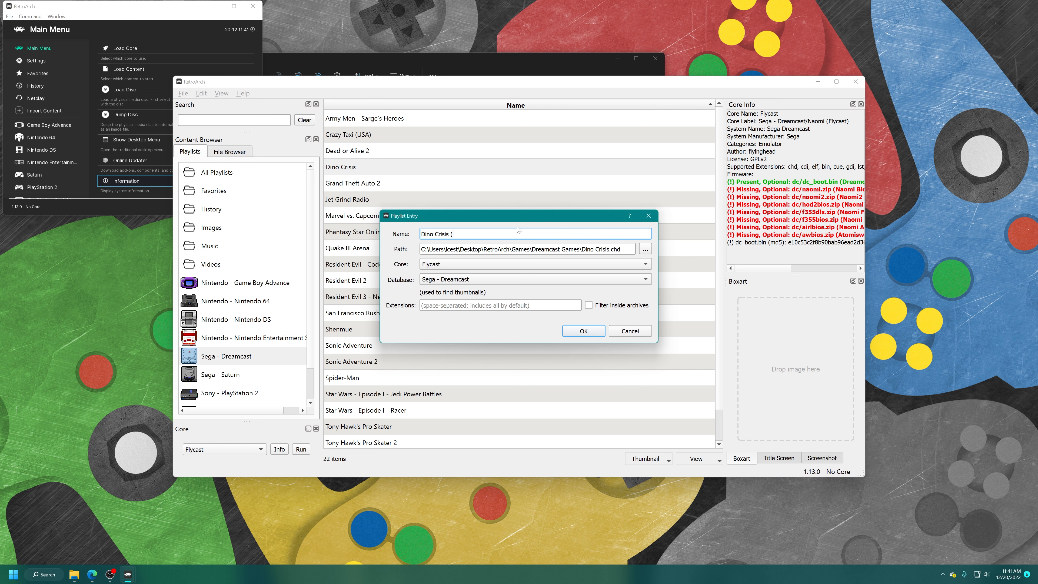
type("USA)")
key("Return")
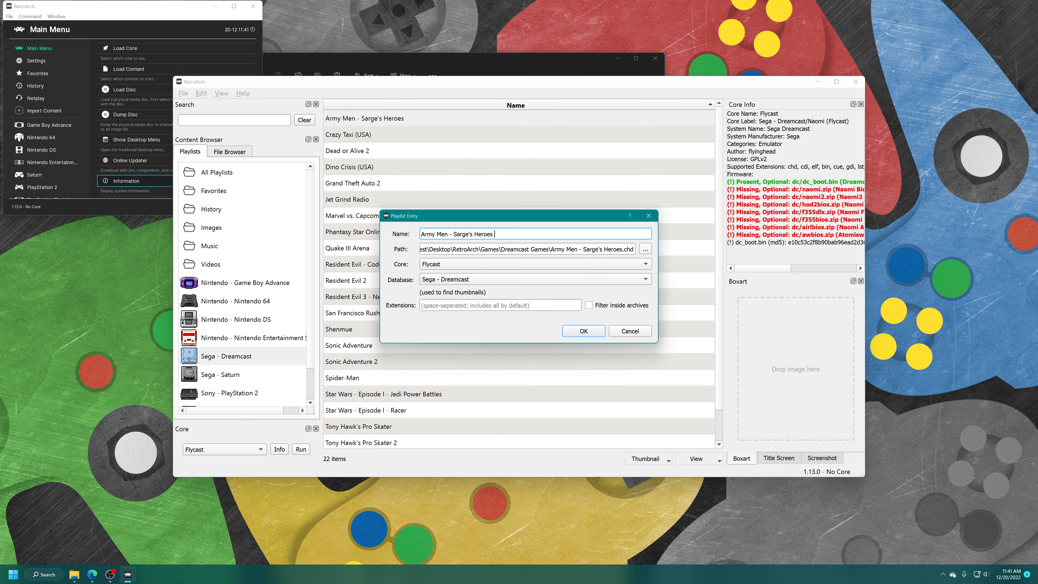
Rename the Army Men entry to "Army Men - Sarge's Heroes (USA)" and download its thumbnail.
type("SA)")
key("Return")
right_click(410, 124)
left_click(429, 132)
Rename the Resident Evil - Code Veronica playlist entry to "Resident Evil - Code Veronica (USA)".
right_click(435, 268)
left_click(476, 323)
type("(USA)")
key("Return")
left_click(441, 268)
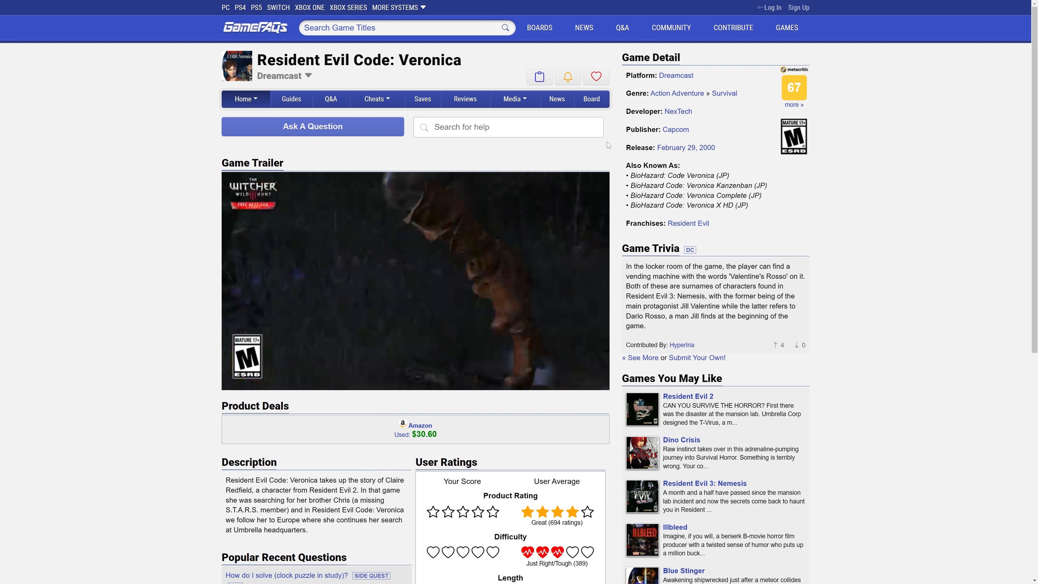
In the browser, open the US Dreamcast box shot from GameFAQs' Resident Evil Code: Veronica box scans.
mouse_move(520, 101)
left_click(513, 117)
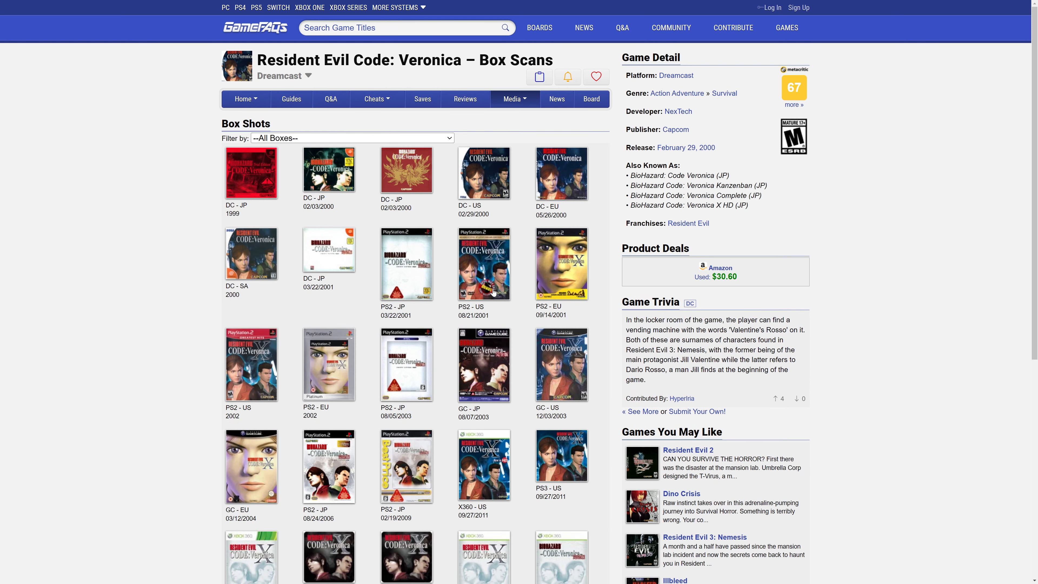
scroll(393, 326, "down", 8)
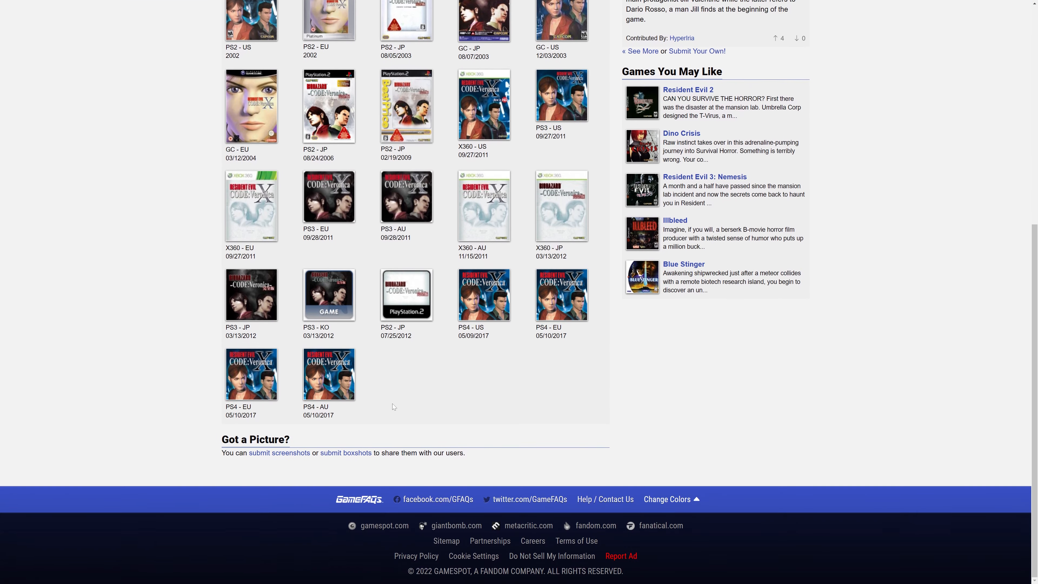
scroll(498, 403, "up", 9)
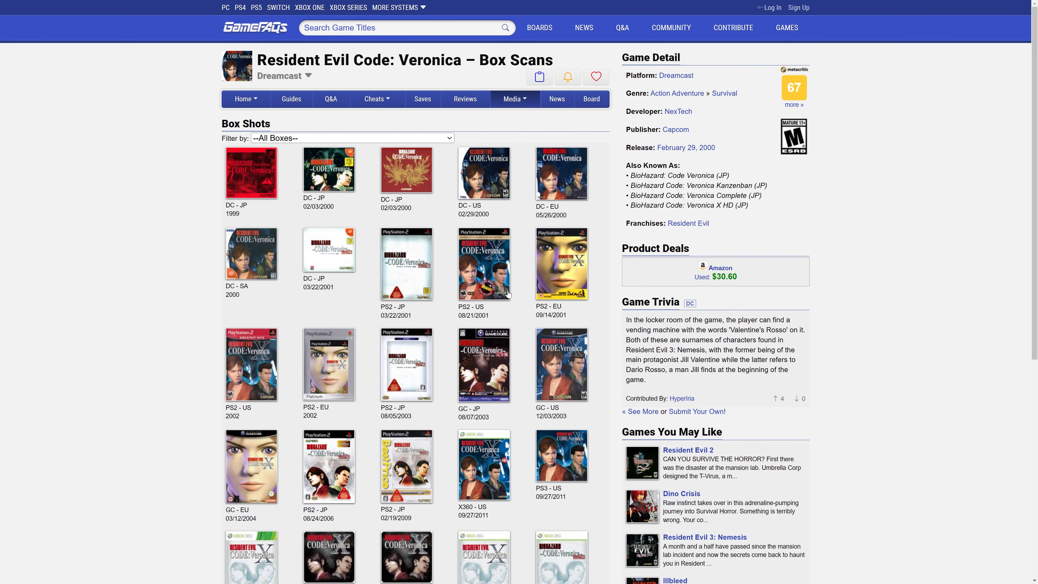
left_click(481, 182)
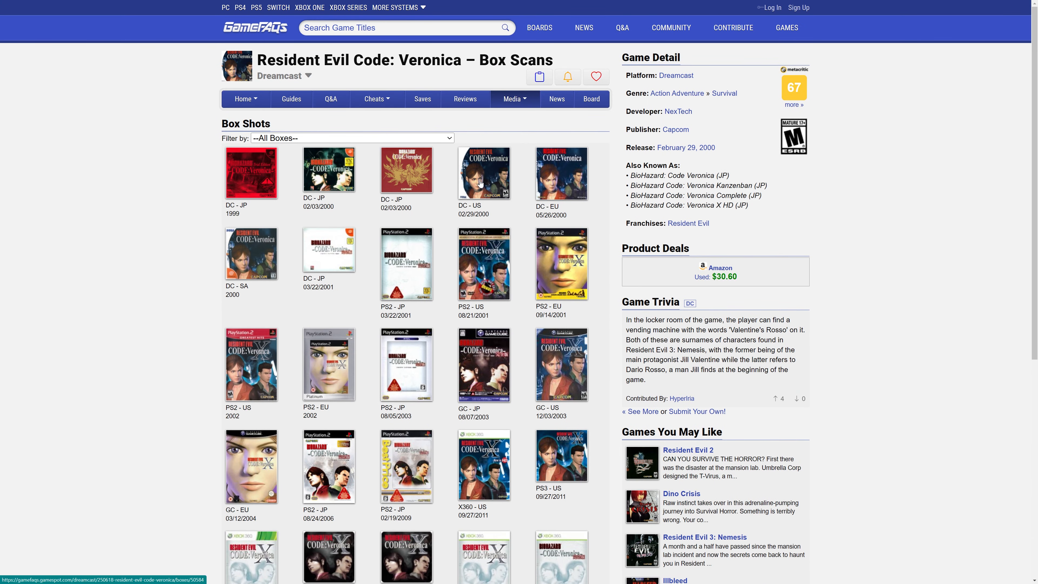
Save the front cover image to the Desktop as 9343_front.jpg.
right_click(408, 246)
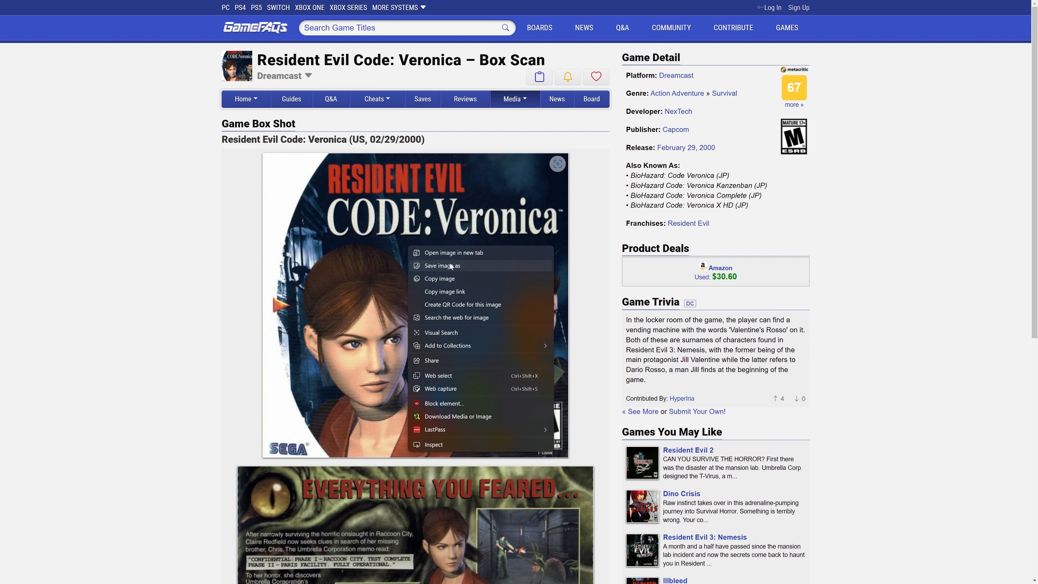
left_click(441, 265)
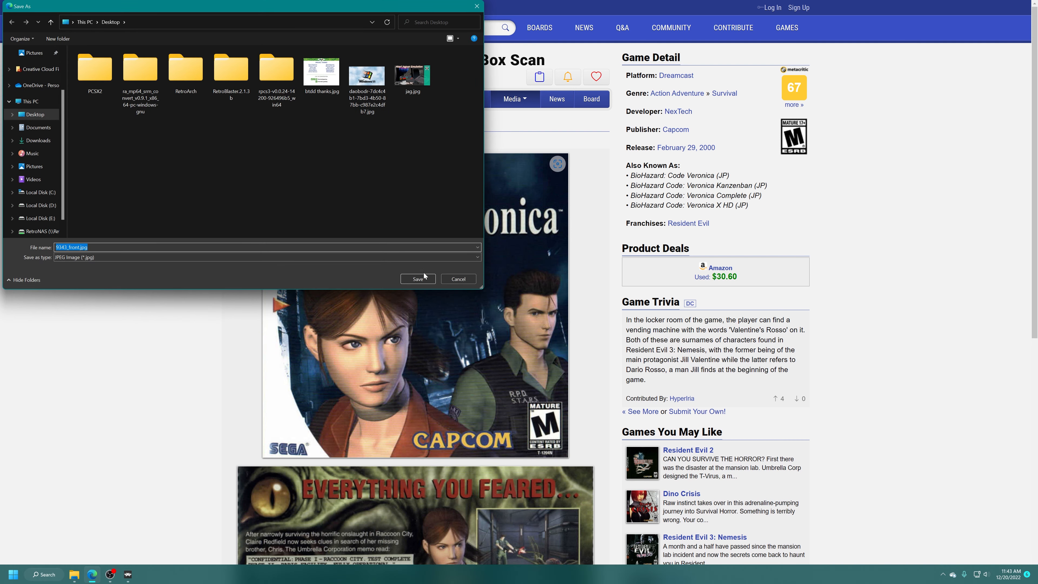
left_click(417, 278)
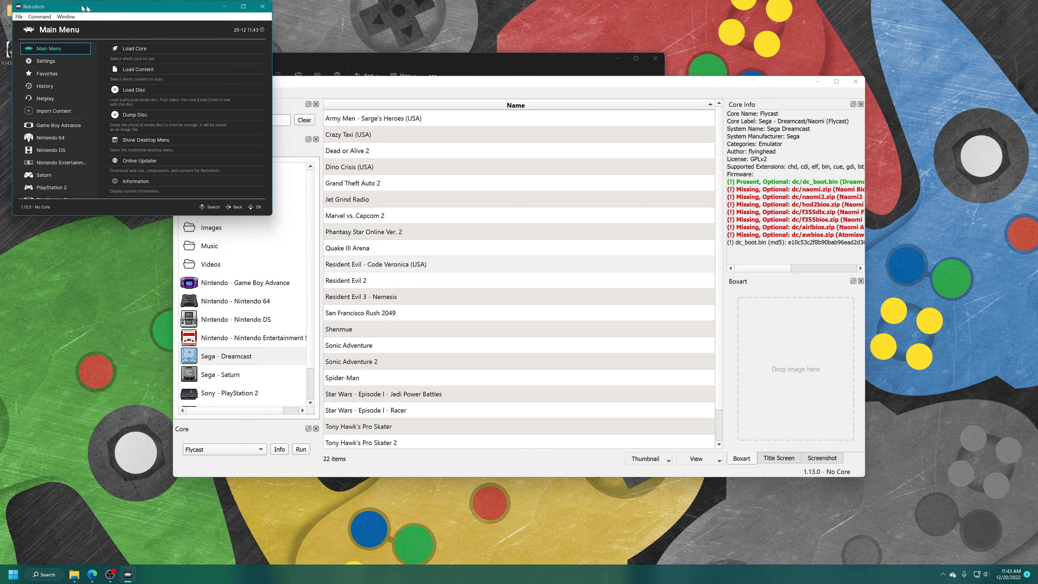
Uncover the saved 9343_front.jpg on the desktop and open it in Paint.
left_click_drag(85, 8, 126, 19)
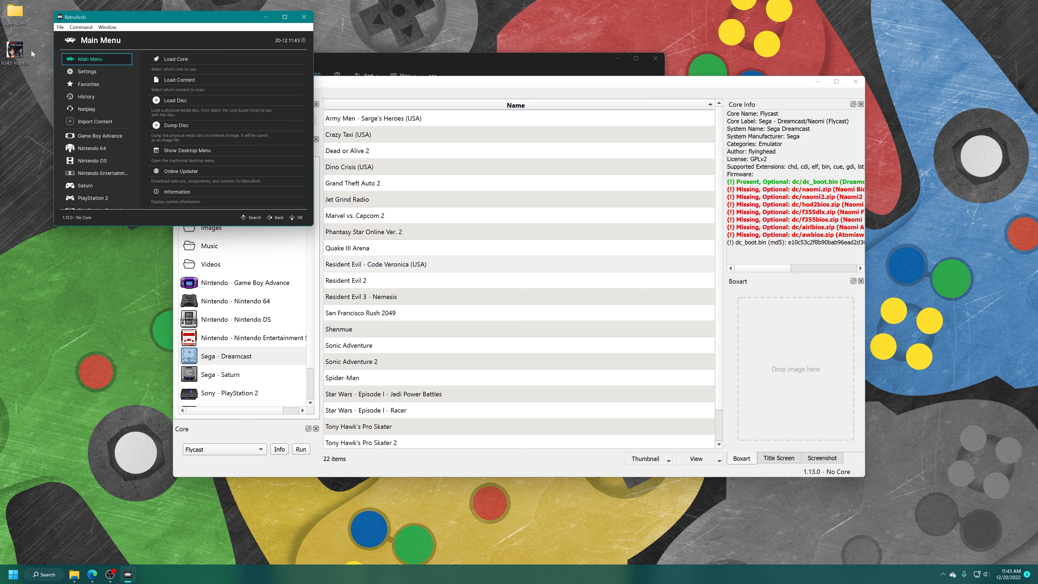
left_click(17, 52)
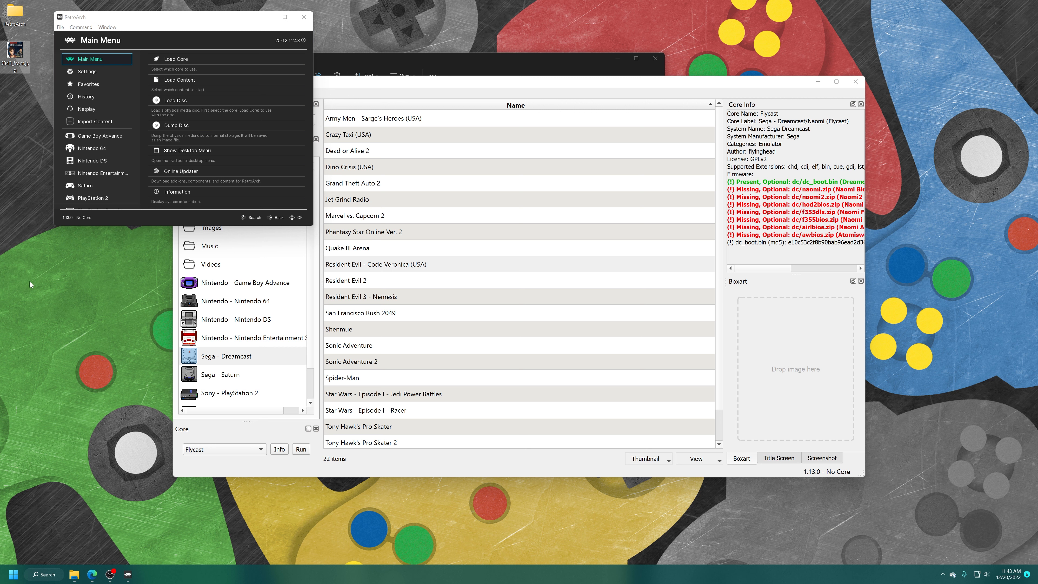
left_click(13, 574)
left_click(232, 335)
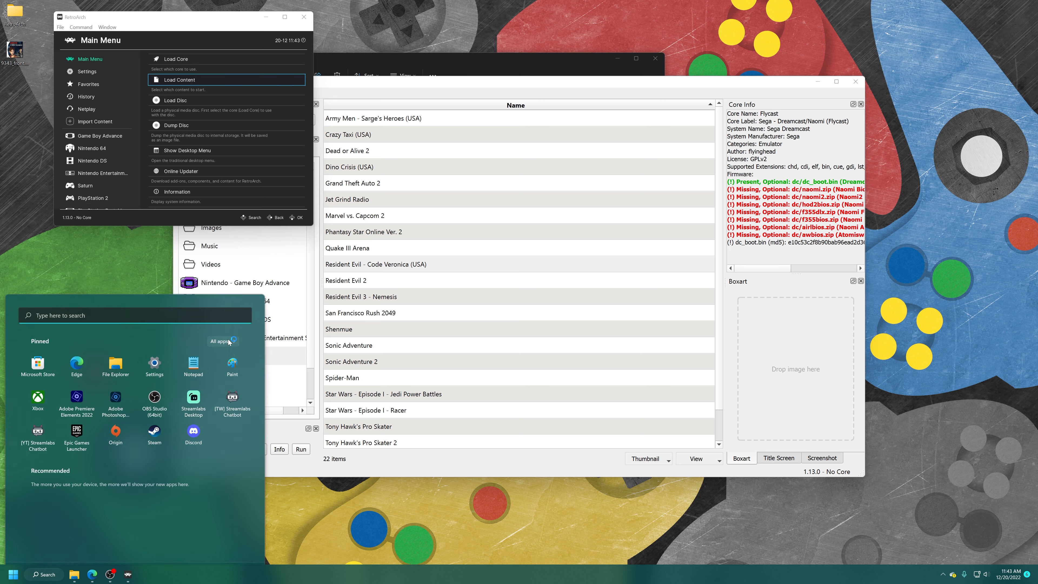
left_click_drag(18, 55, 525, 273)
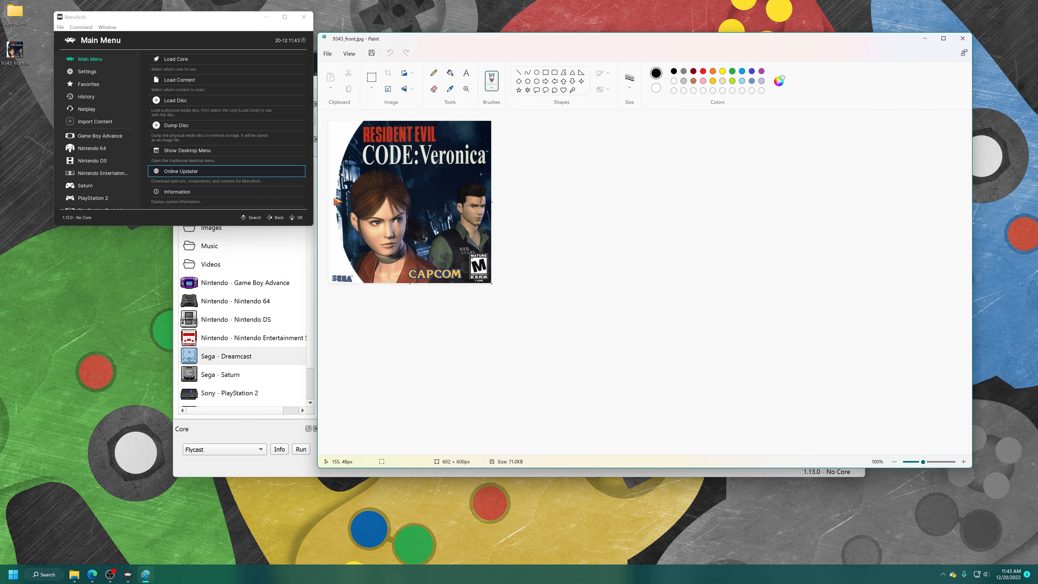
Save the cover image to the Desktop as the PNG picture 9343_front.png and close Paint.
left_click(327, 53)
mouse_move(360, 121)
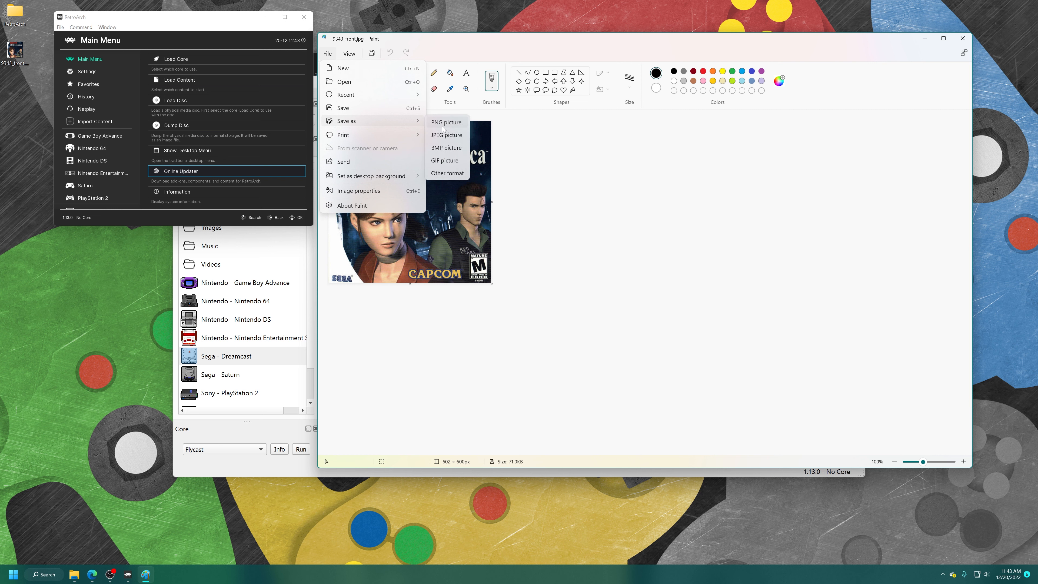
left_click(452, 127)
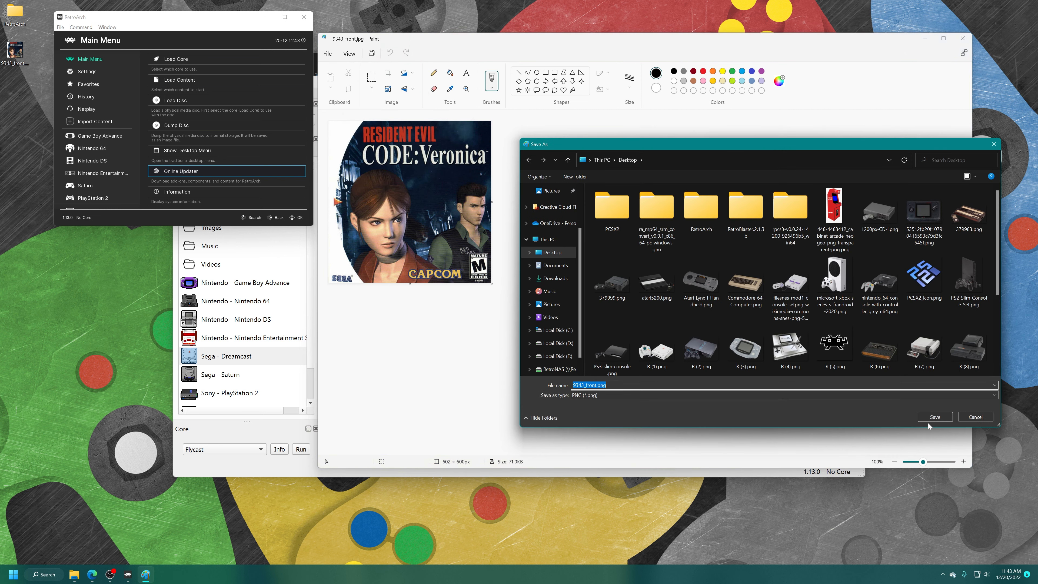
left_click(928, 418)
left_click(962, 38)
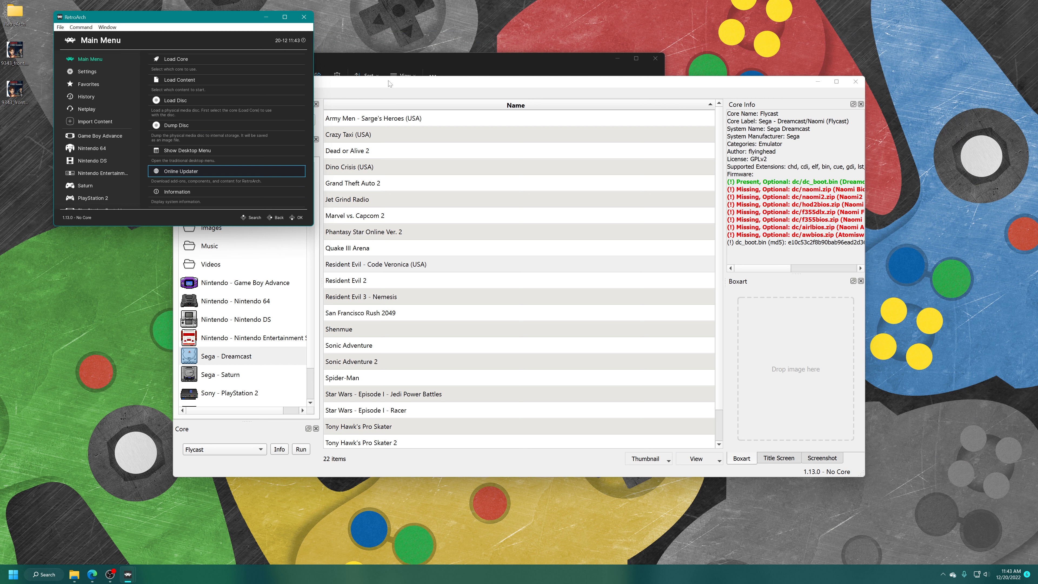
Back in RetroArch, assign the PNG cover from the desktop as boxart of the Resident Evil - Code Veronica (USA) entry.
left_click(399, 84)
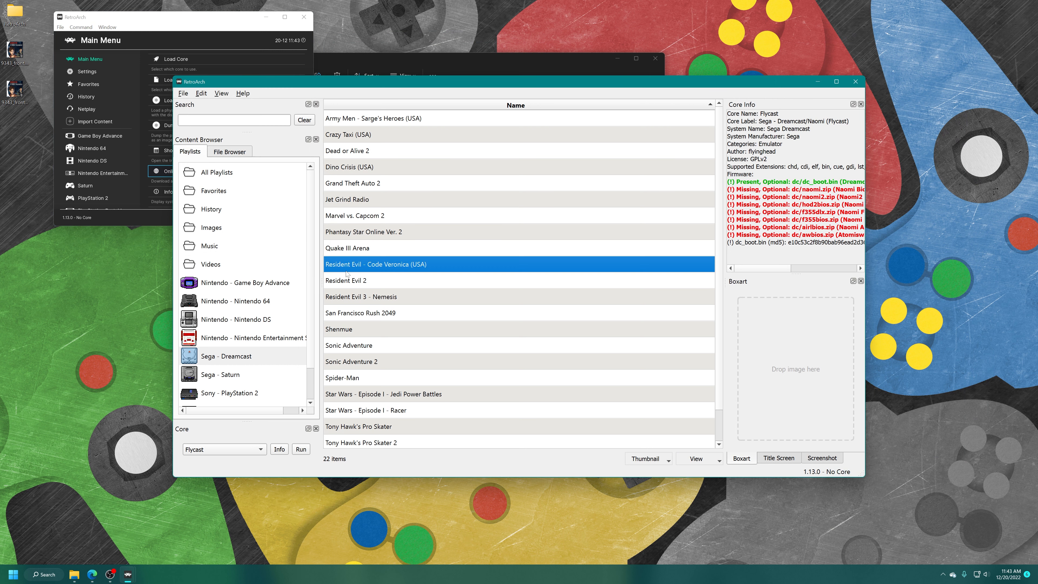
left_click_drag(15, 90, 763, 361)
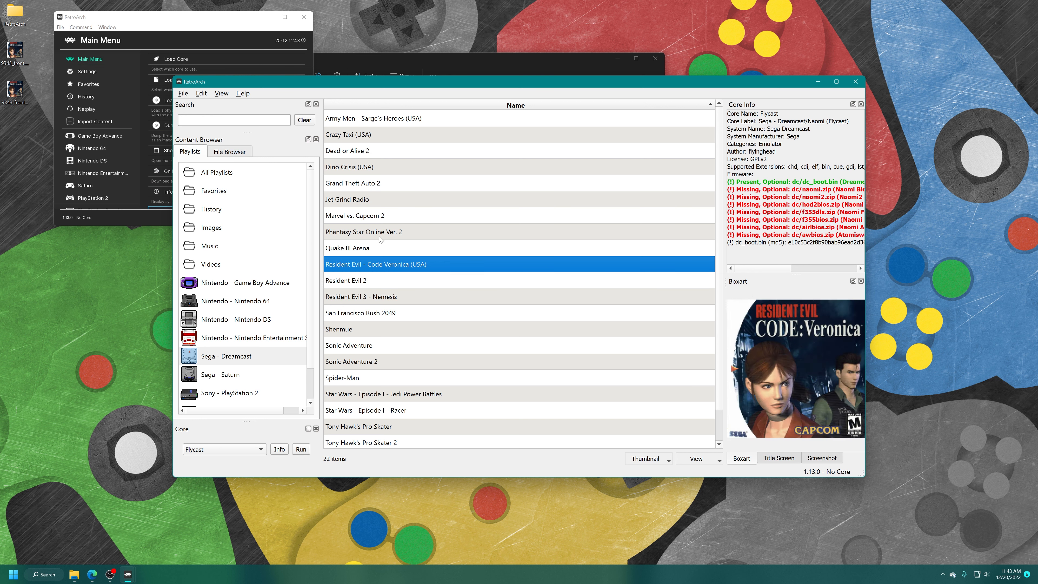
left_click(380, 247)
left_click(378, 263)
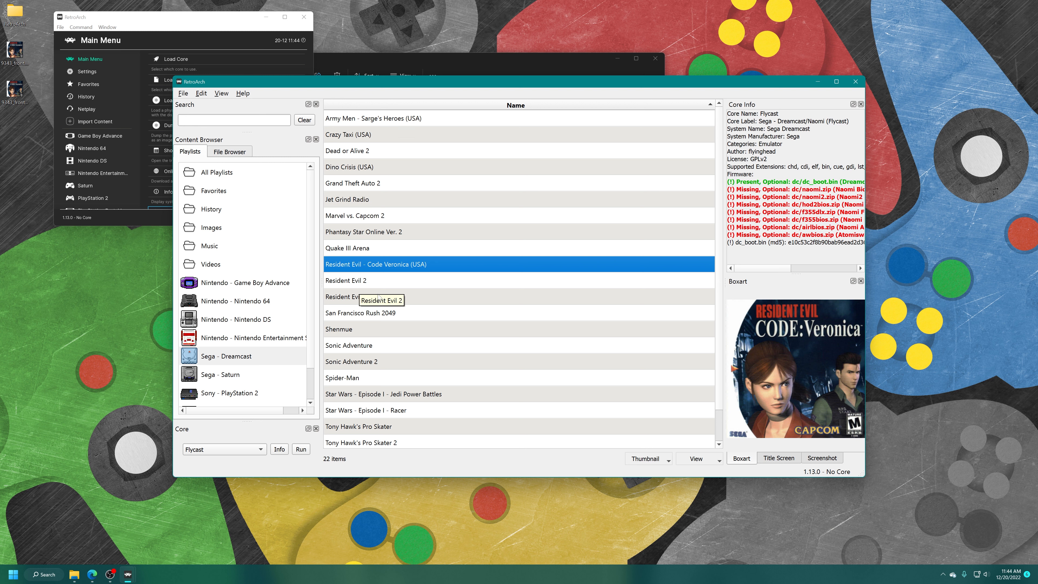
Widen the desktop menu window and enlarge its Core Info and Boxart area.
left_click_drag(865, 255, 927, 255)
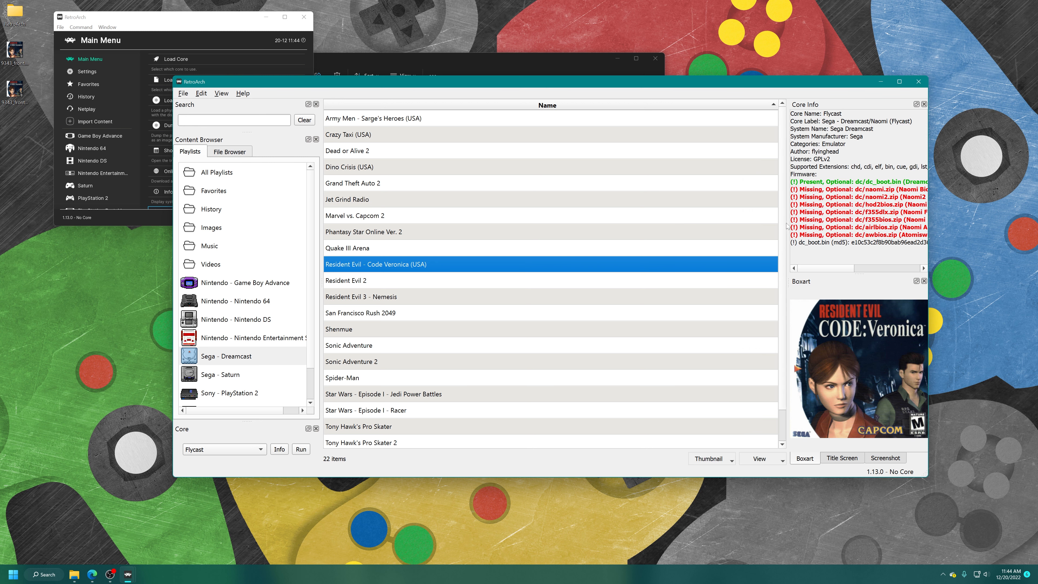
left_click_drag(787, 223, 580, 229)
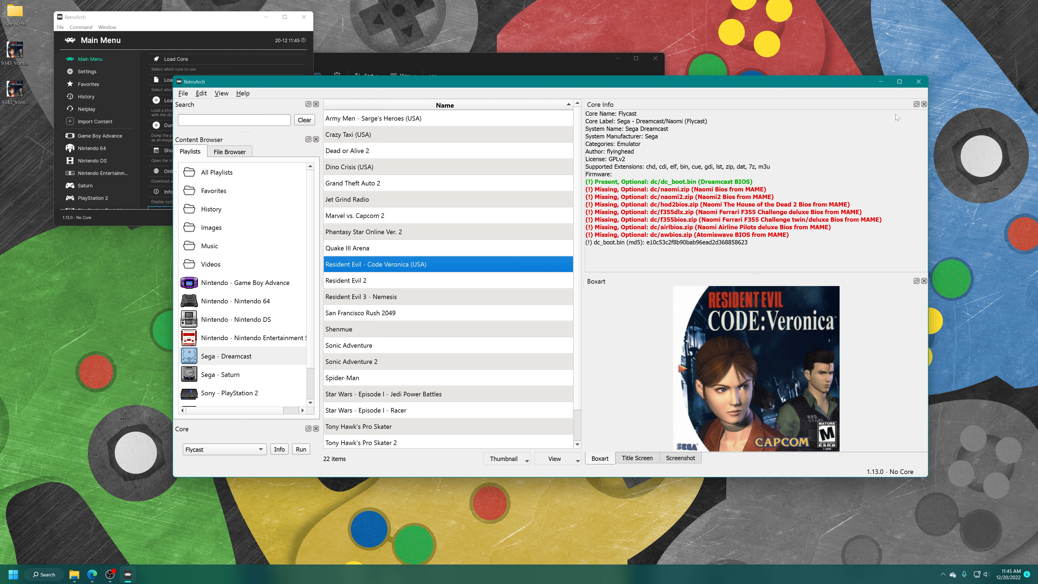
Close the desktop menu, switch the main RetroArch window to full screen and restart RetroArch.
left_click(922, 83)
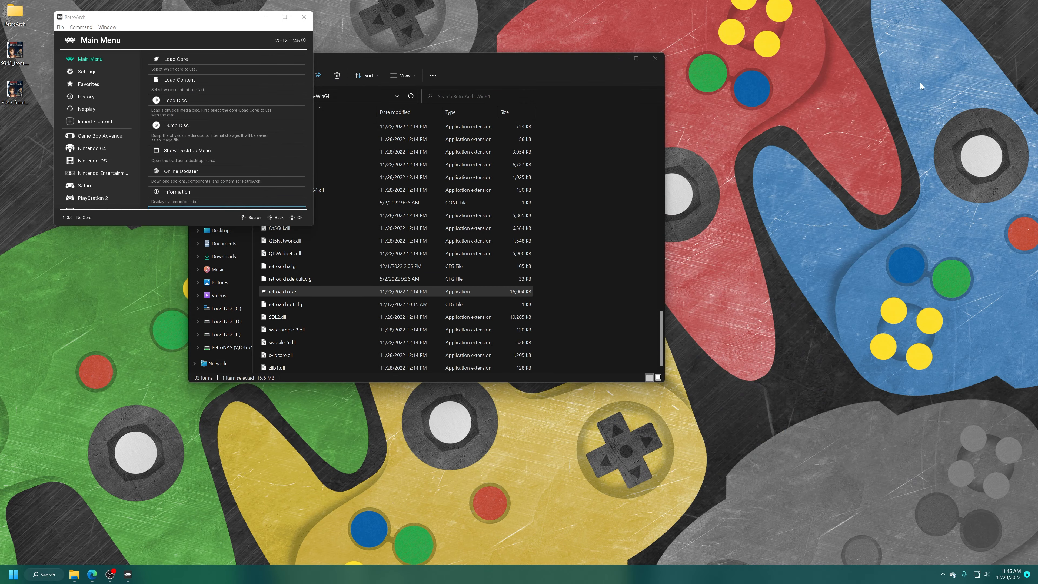
left_click(197, 19)
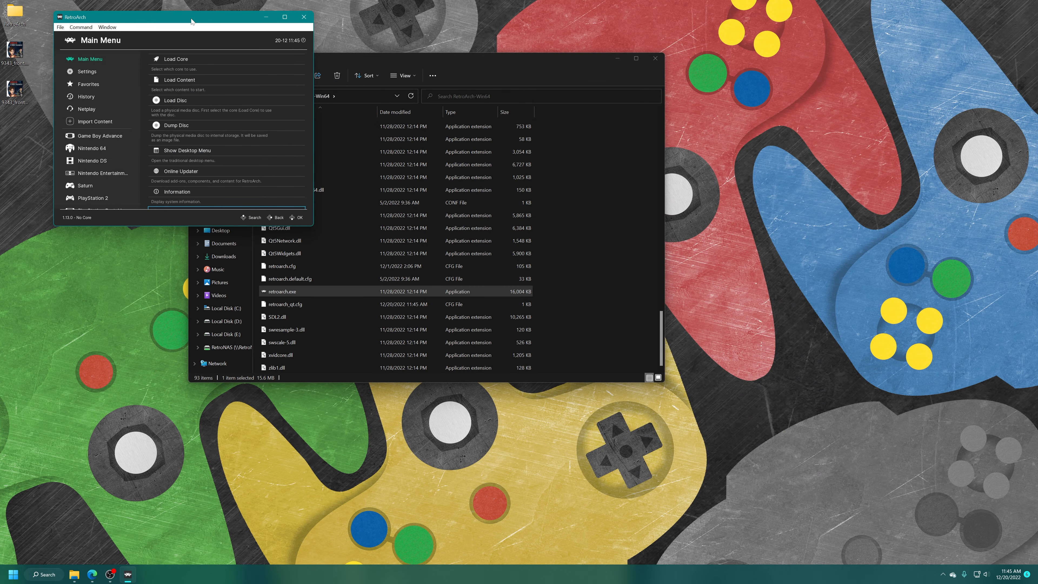
key("f")
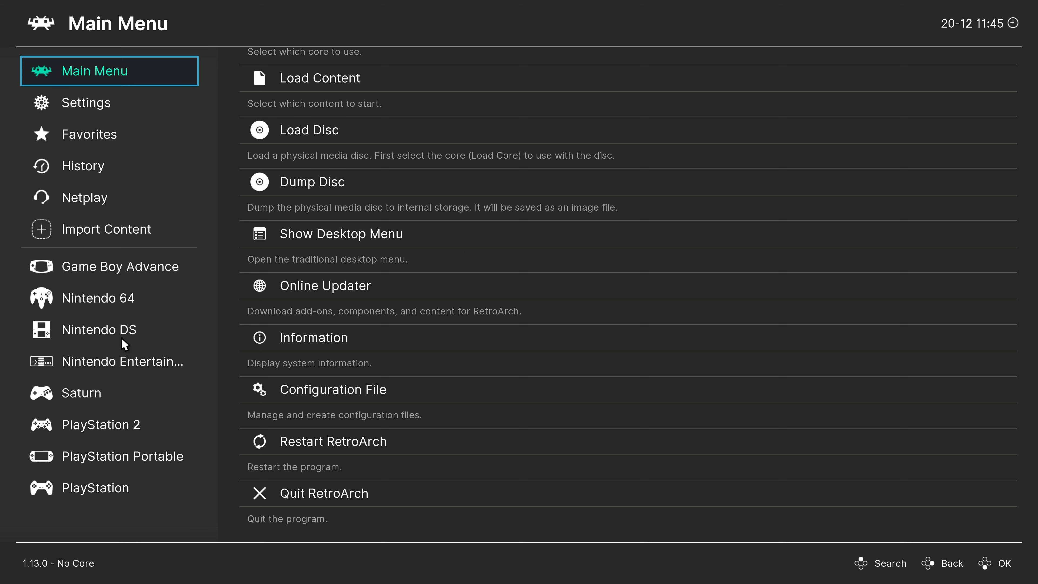
left_click(386, 445)
Open the Dreamcast playlist from the main menu and browse its entries to examine their box art.
key("Down")
key("Down")
key("Down")
key("Down")
key("Down")
key("Down")
key("Down")
key("Down")
key("Down")
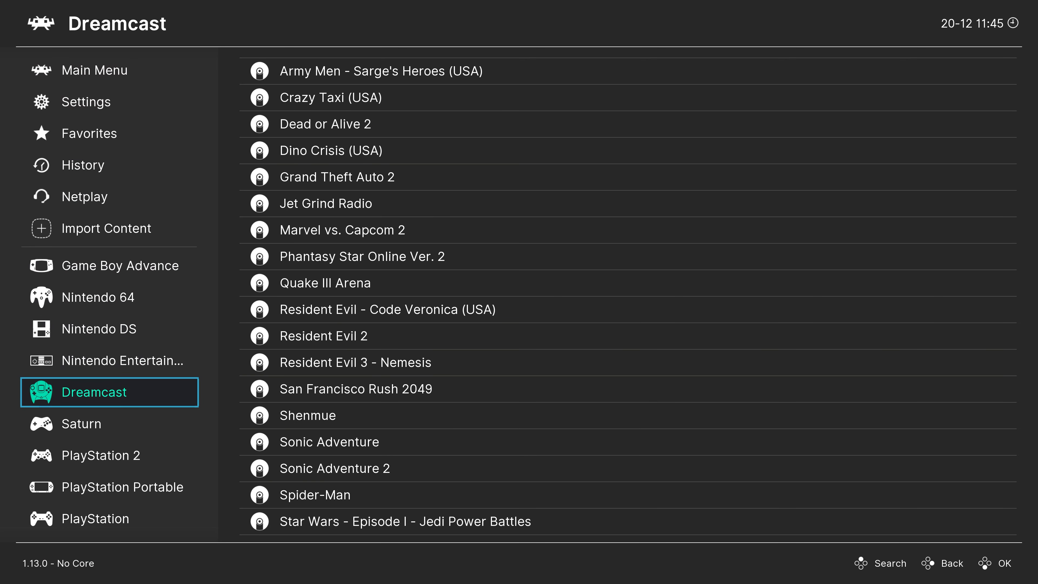
key("Right")
key("Down")
key("Down")
key("Down")
key("Down")
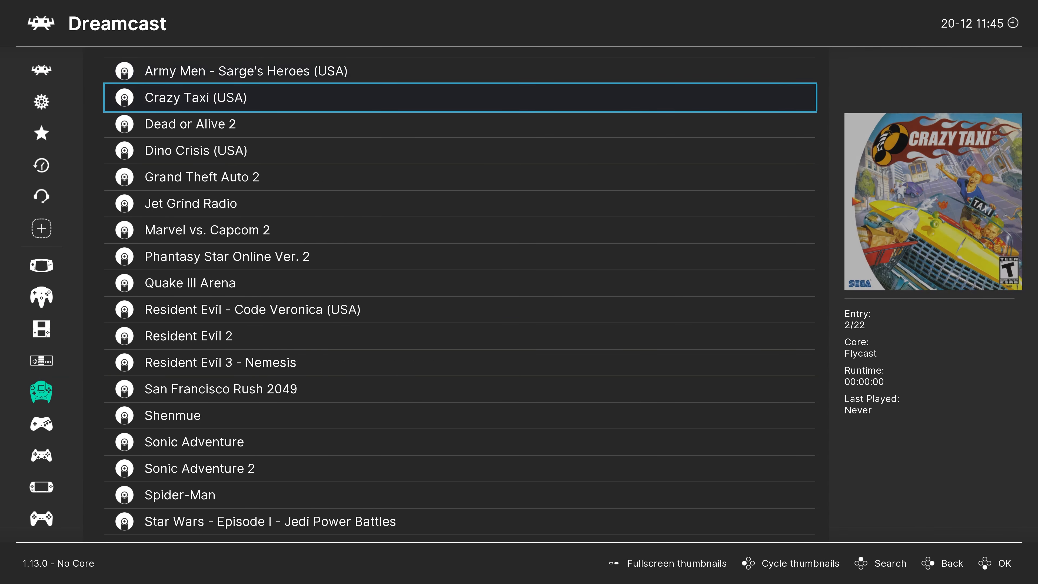
Check the box art of the Resident Evil - Code Veronica (USA) entry in the Dreamcast playlist.
key("Down")
key("Down")
key("Down")
key("Down")
key("Down")
key("Down")
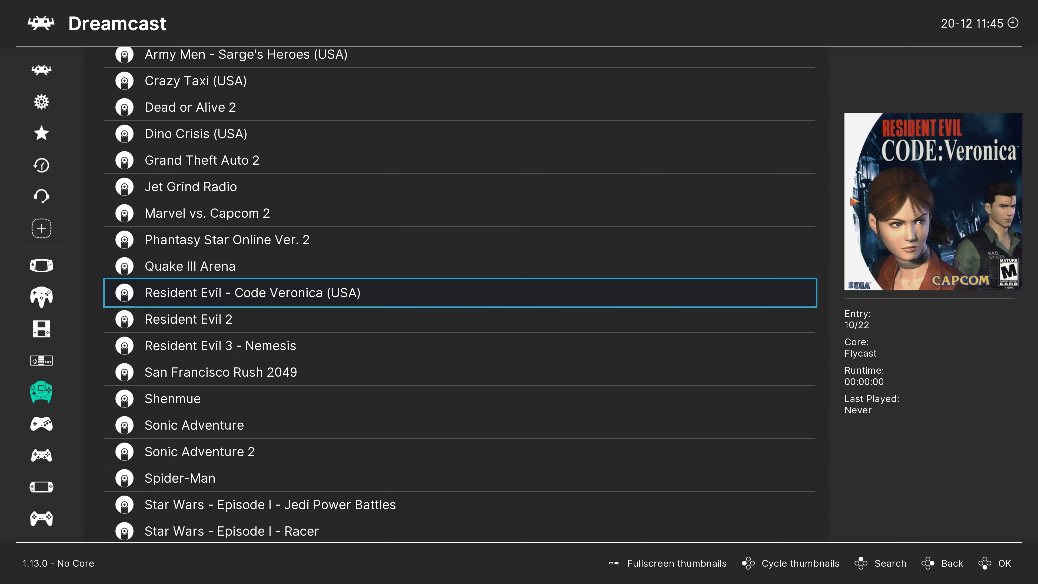
key("Up")
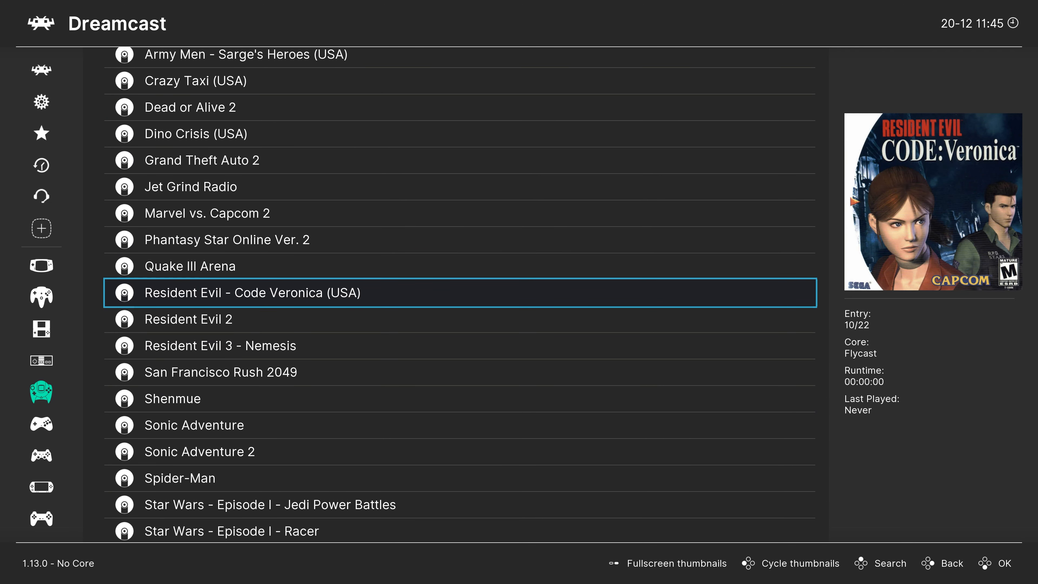
Run Crazy Taxi (USA) from the Dreamcast playlist and create its save file on the A1 memory unit.
key("Up")
key("Up")
key("Up")
key("Up")
key("Up")
key("Up")
key("Up")
key("Up")
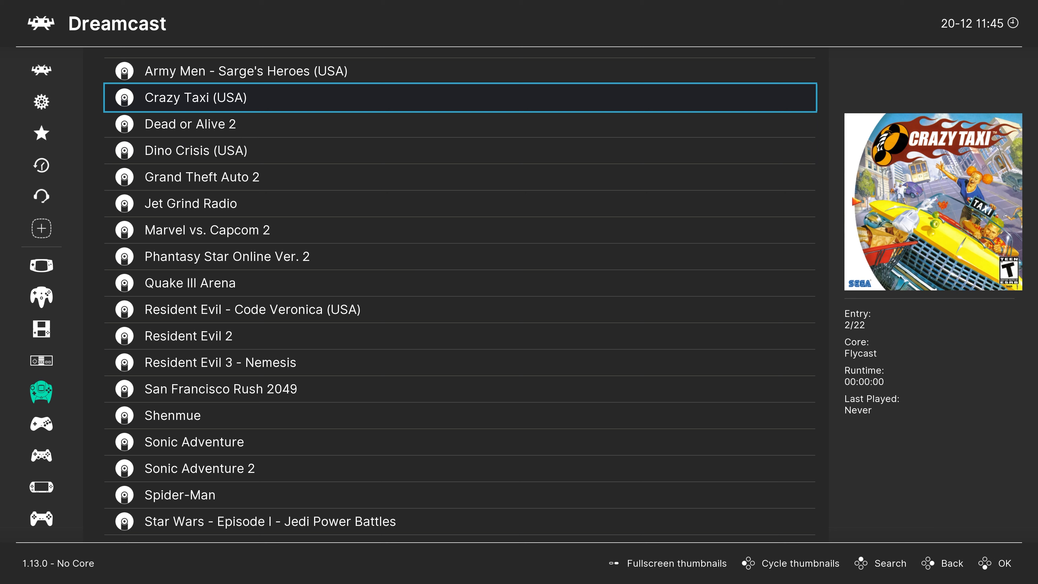
key("Return")
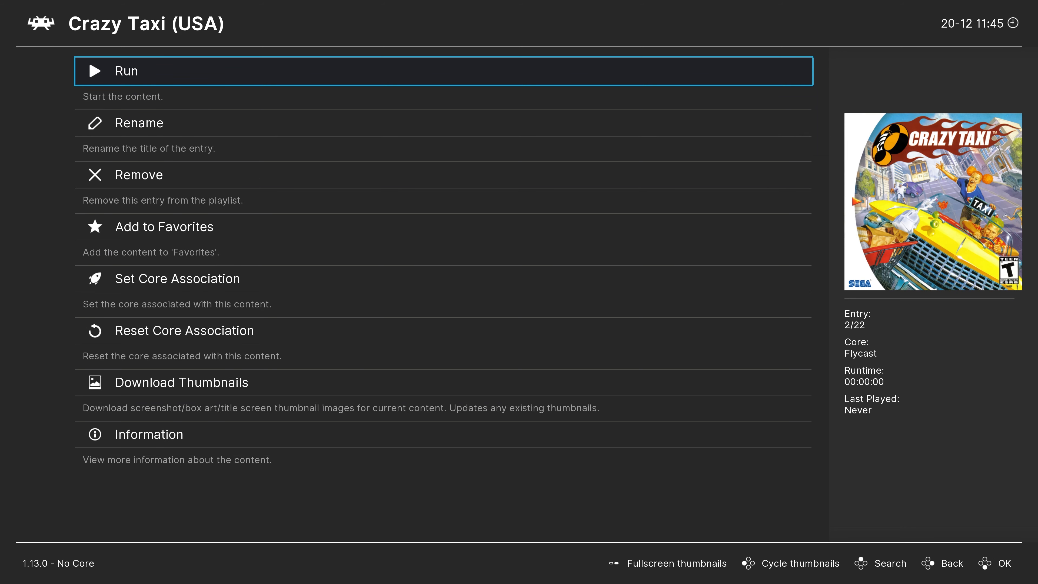
key("Return")
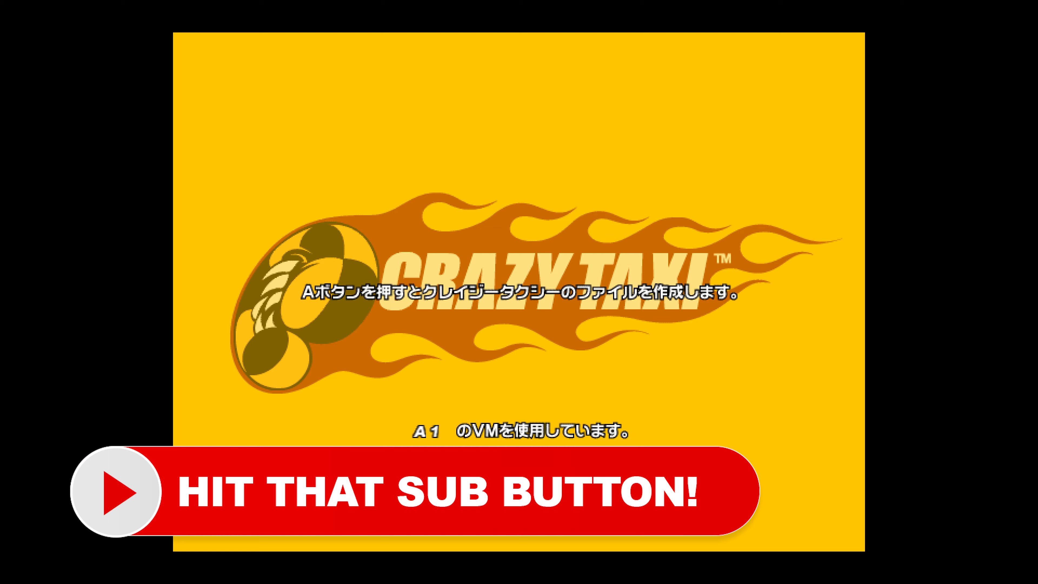
key("a")
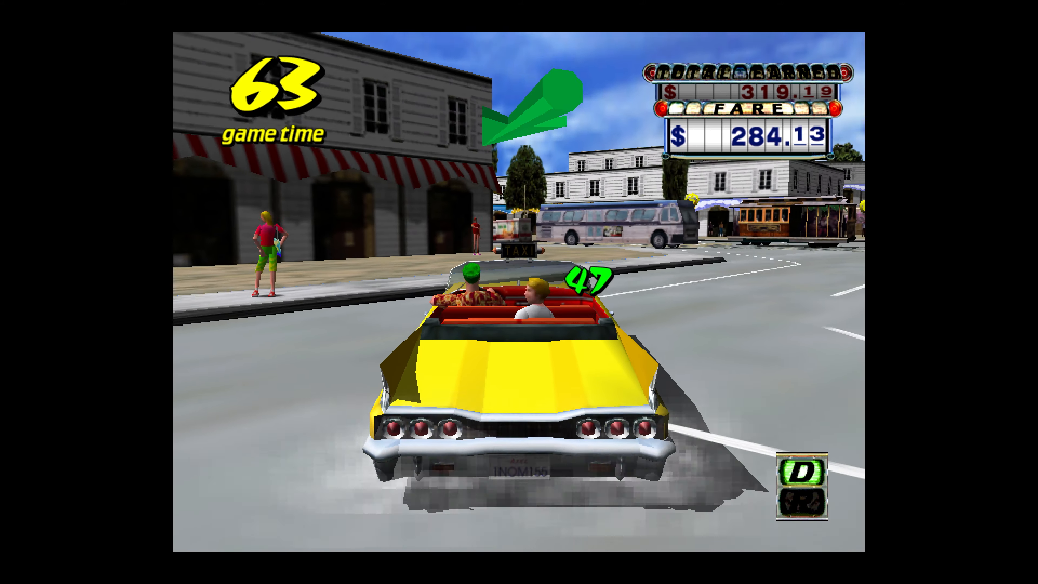
Pause Crazy Taxi and open the System section of the Flycast core options.
key("Escape")
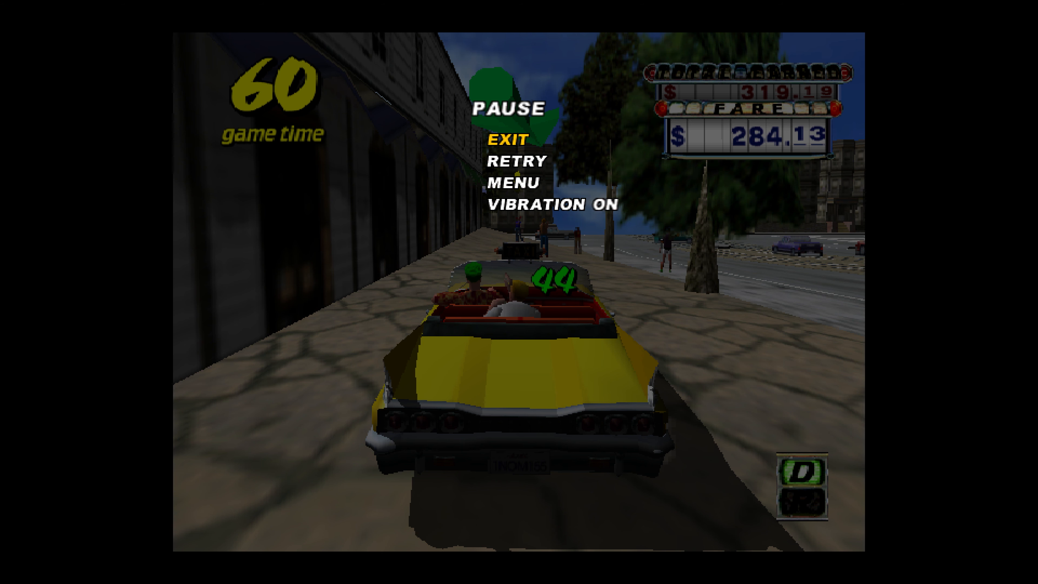
key("F1")
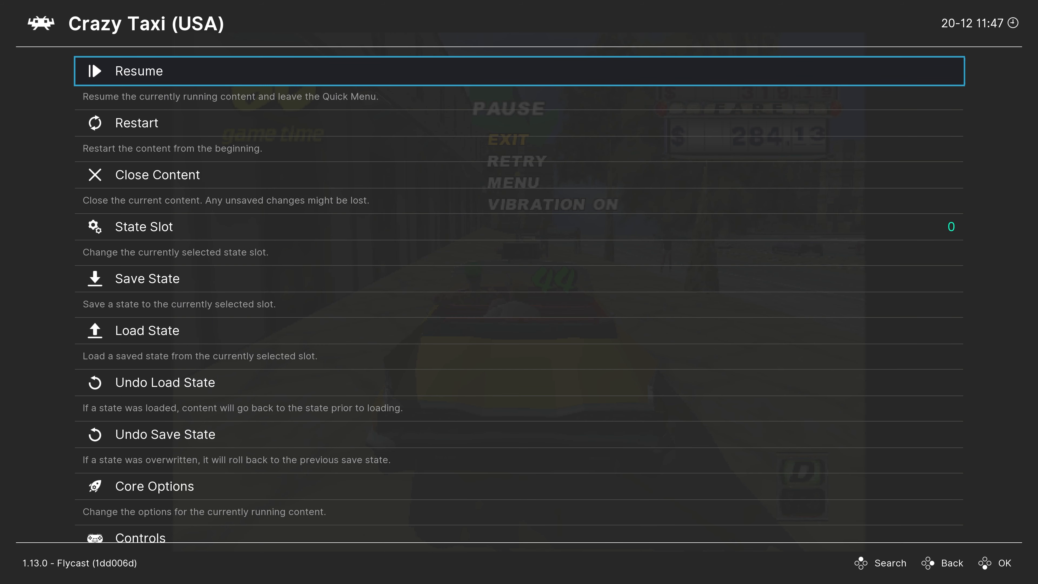
key("Down")
key("Down")
key("Down")
key("Down")
key("Down")
key("Down")
key("Down")
key("Down")
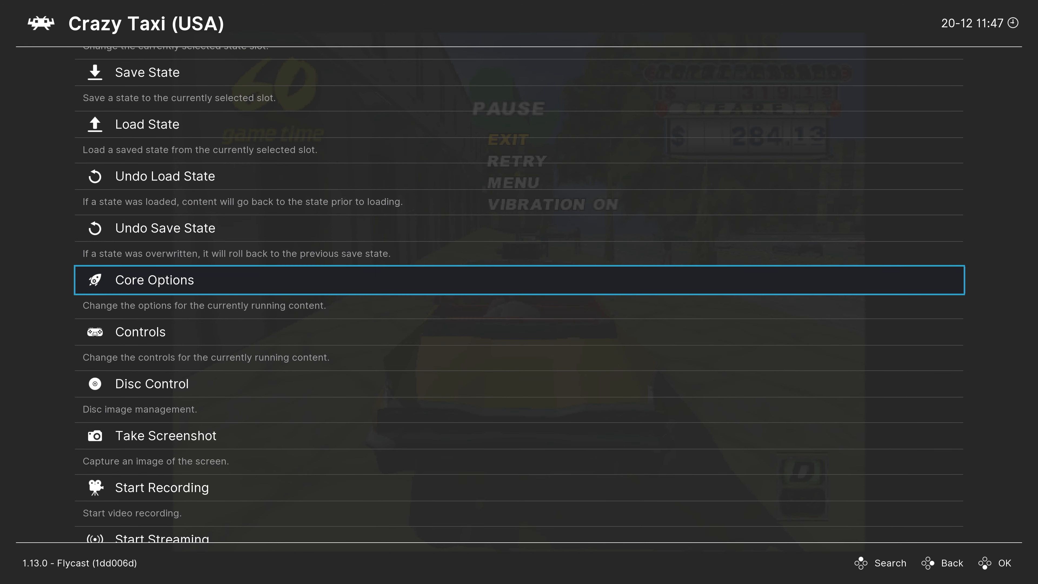
key("Return")
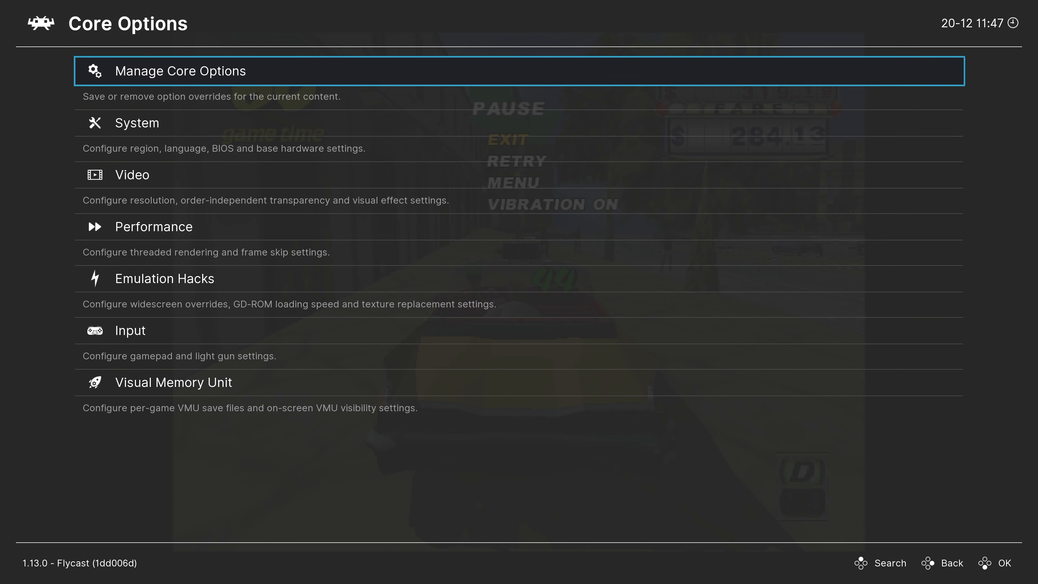
key("Down")
key("Return")
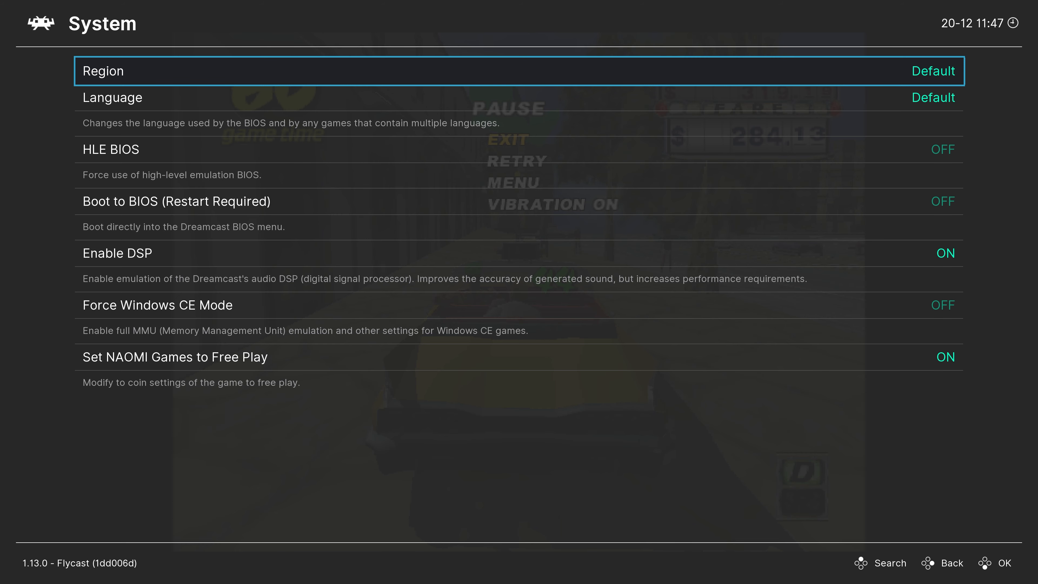
Set the core's Region to USA.
key("Return")
key("Up")
key("Up")
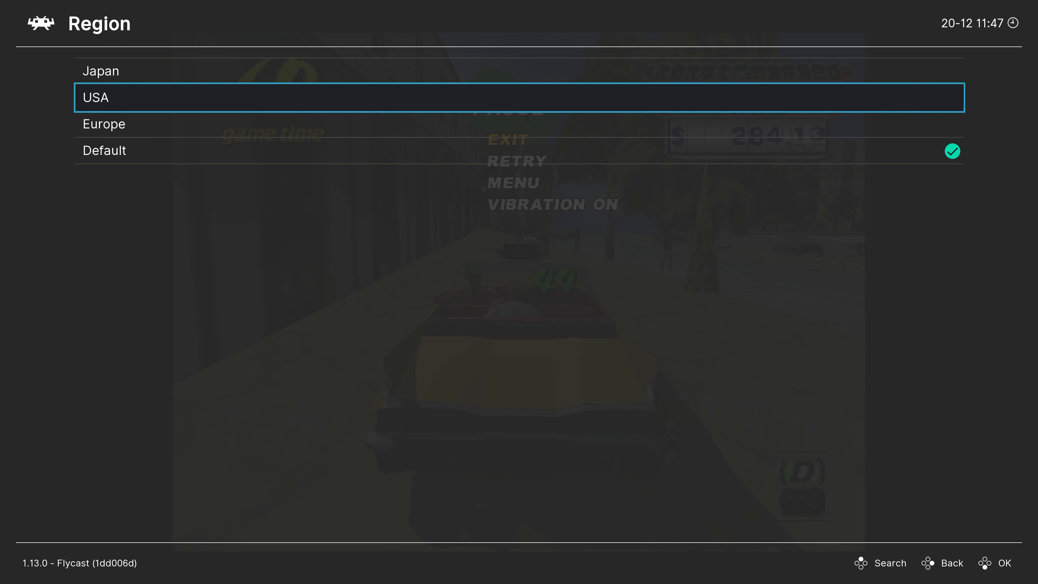
key("Return")
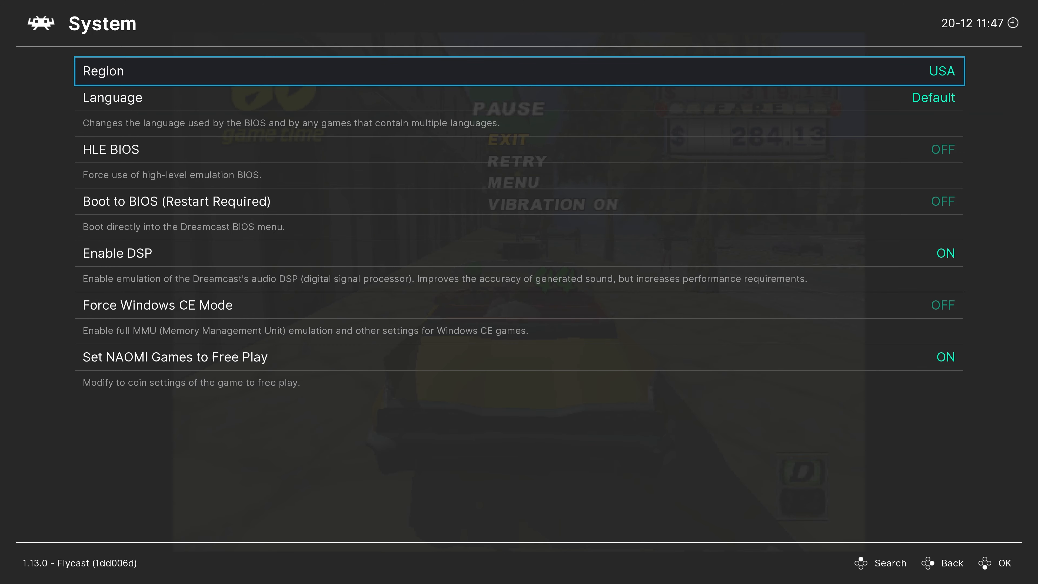
Set the language used by the BIOS and multi-language games to English.
key("Down")
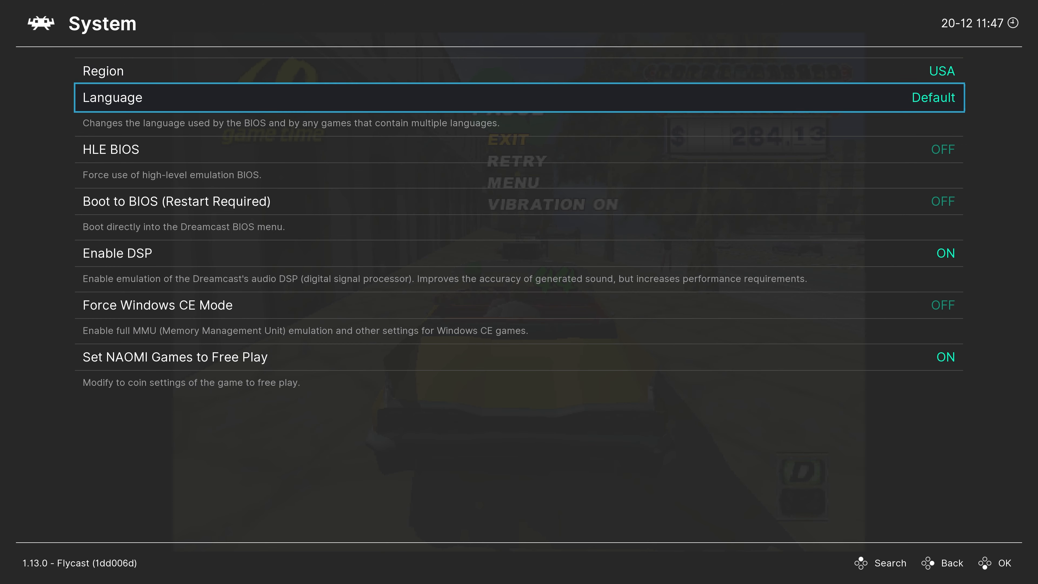
key("Return")
key("Up")
key("Up")
key("Up")
key("Up")
key("Up")
key("Return")
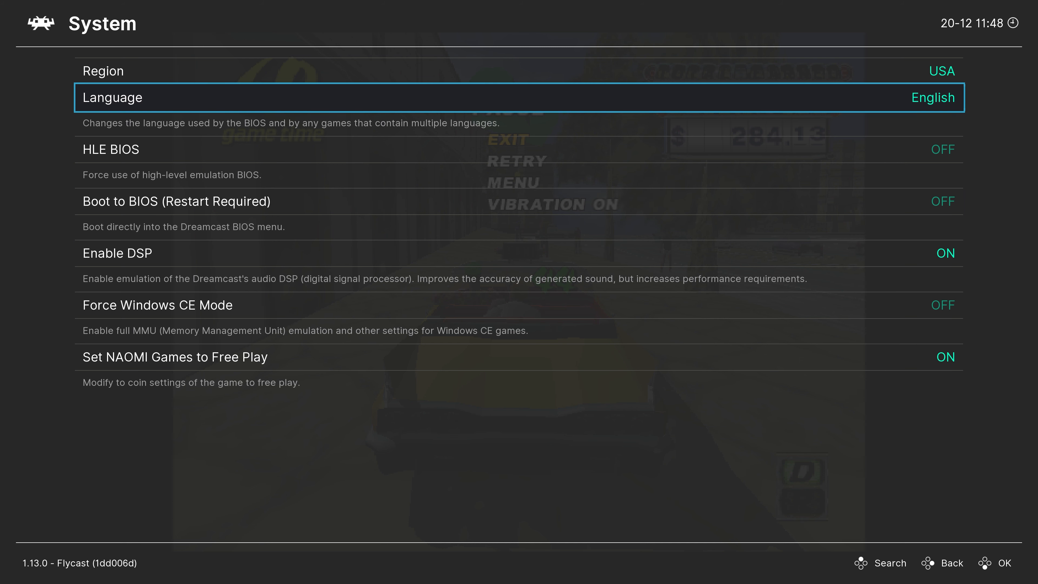
key("Down")
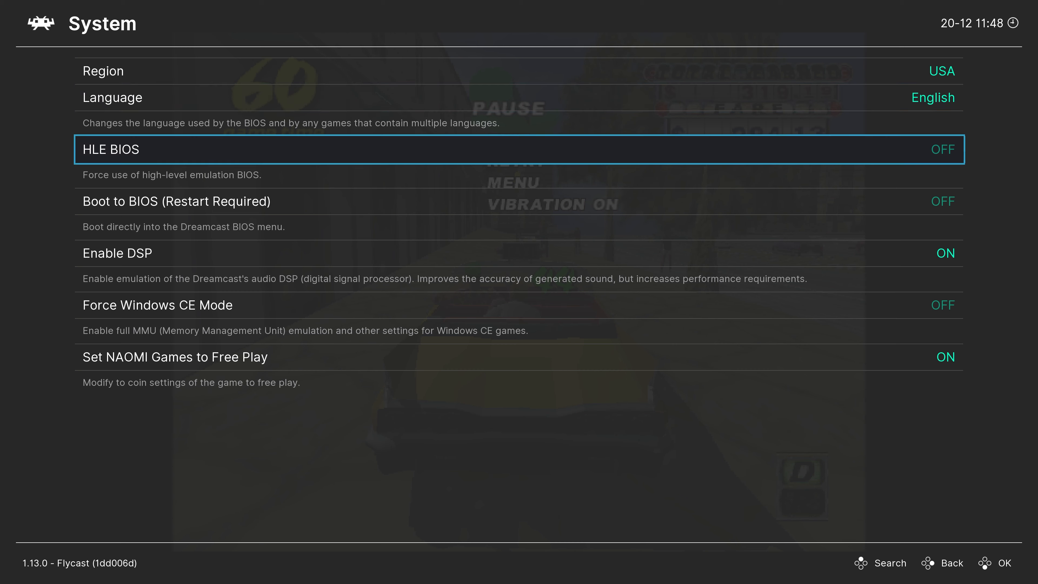
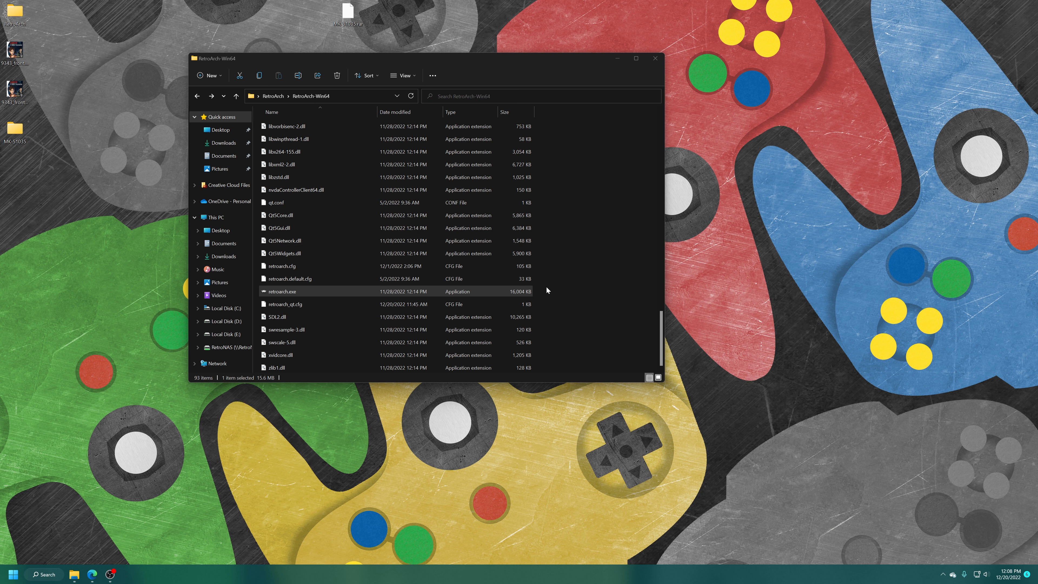
In File Explorer, open the dc folder inside the system folder of RetroArch-Win64.
scroll(588, 291, "up", 13)
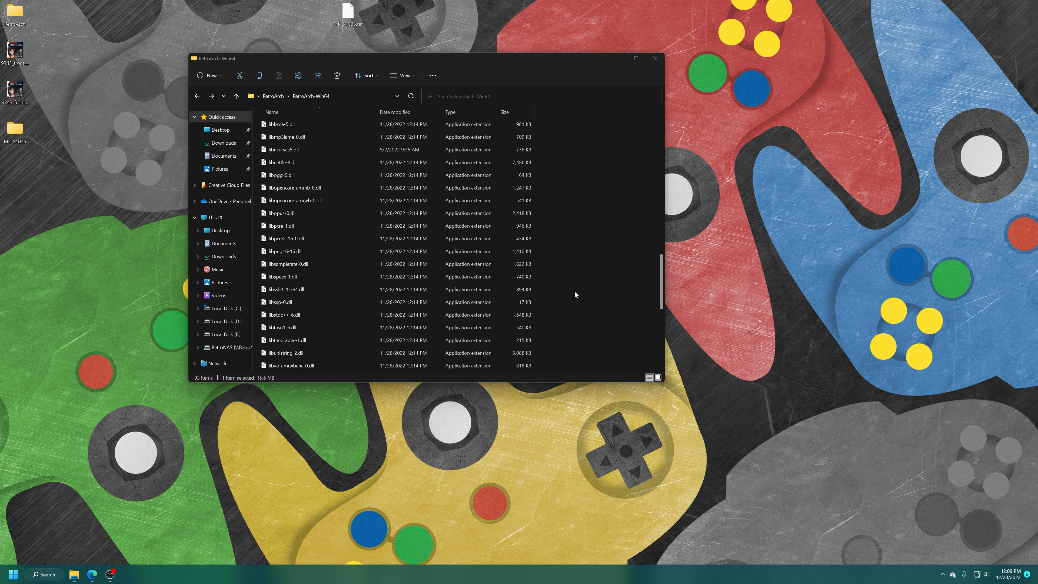
scroll(571, 292, "up", 2)
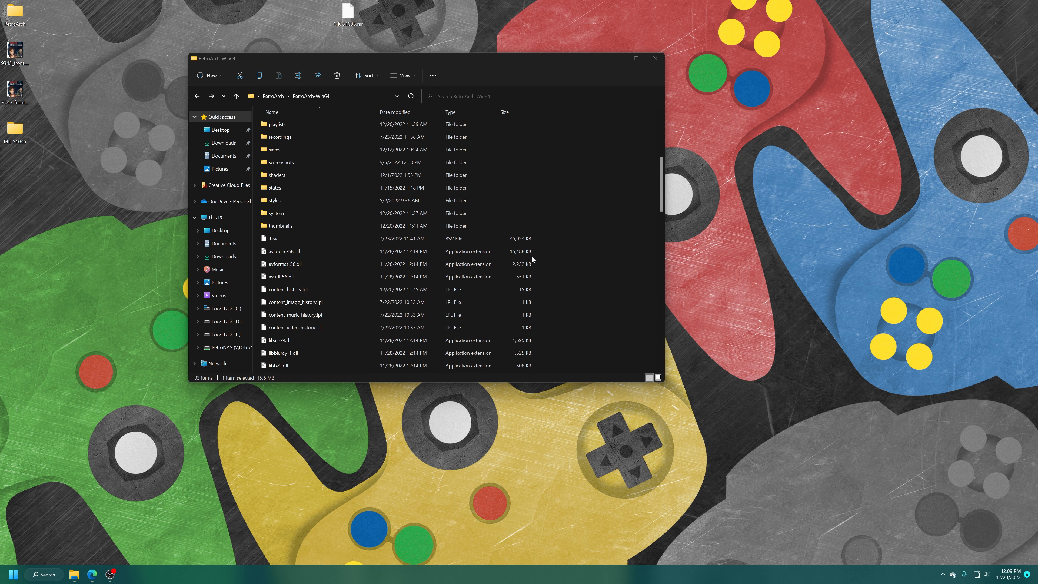
double_click(283, 213)
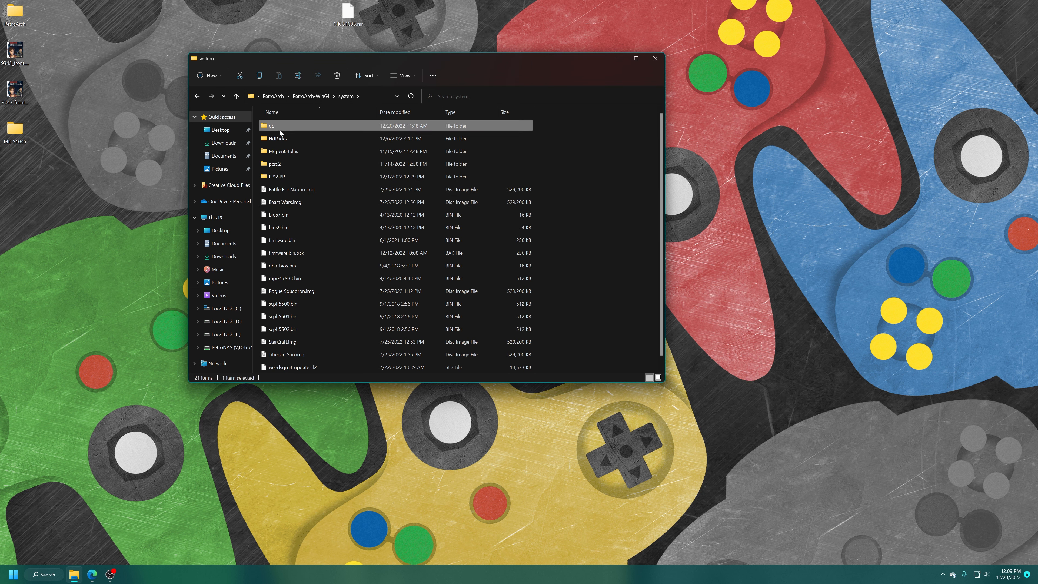
double_click(280, 126)
Create a folder named TEXTURES in the dc folder and move the MK-51035 folder from the desktop into it.
right_click(317, 267)
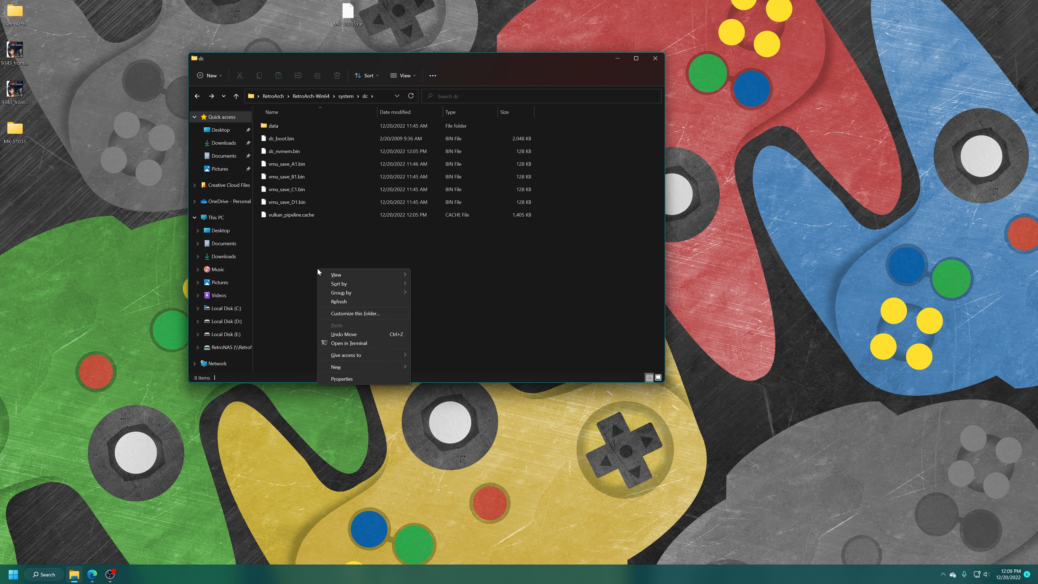
mouse_move(384, 369)
left_click(422, 366)
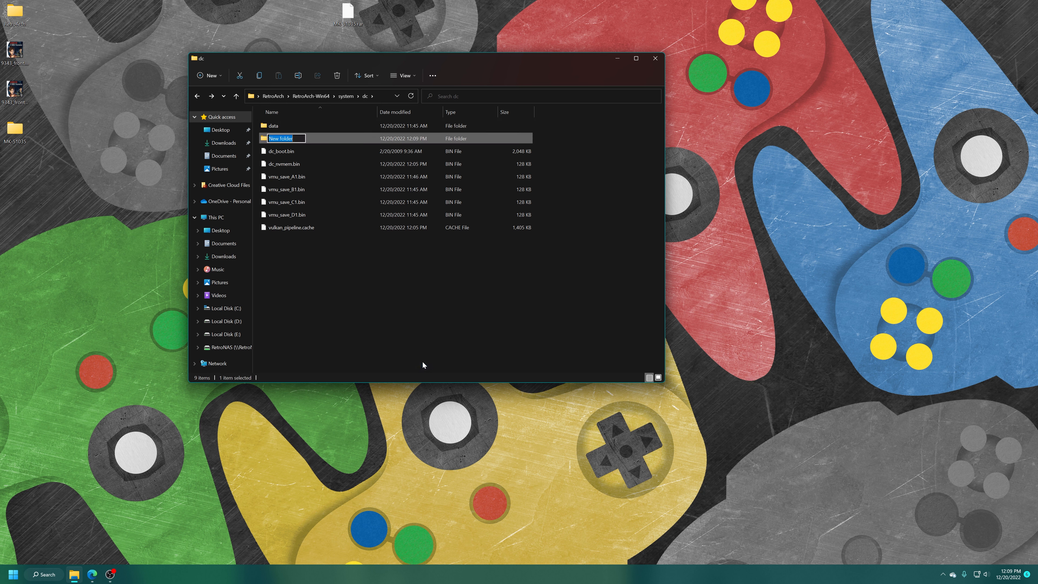
type("TEXTURES")
key("Return")
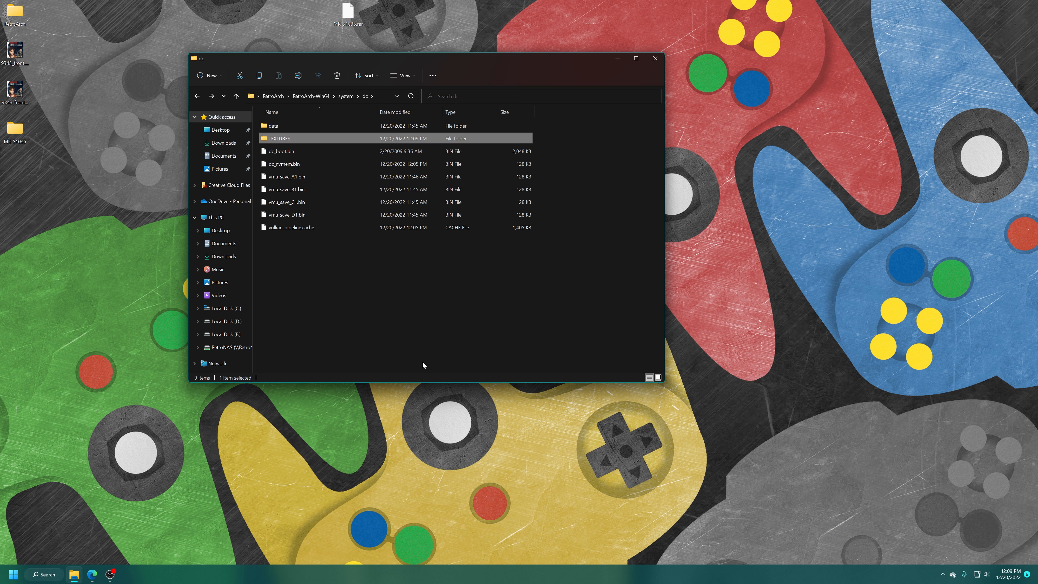
double_click(270, 140)
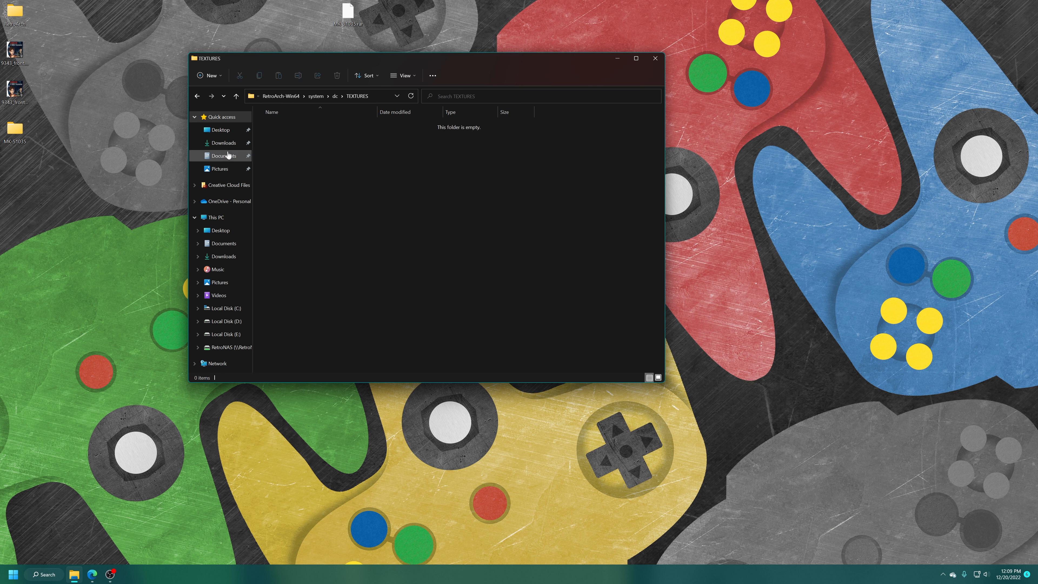
left_click_drag(30, 144, 366, 209)
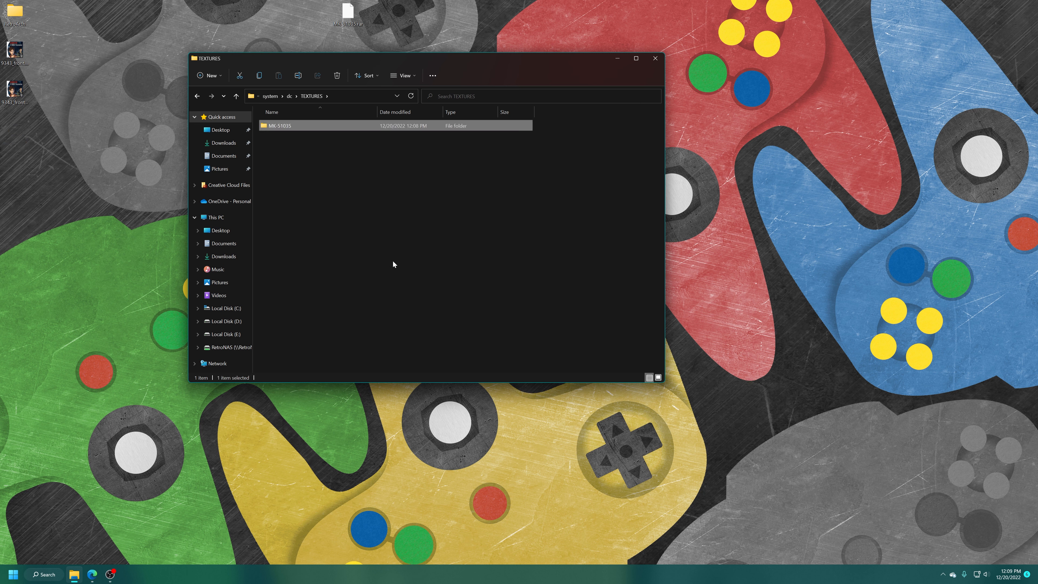
Return to the RetroArch-Win64 folder and launch retroarch.exe.
key("alt+Left")
key("alt+Left")
key("alt+Left")
key("alt+Left")
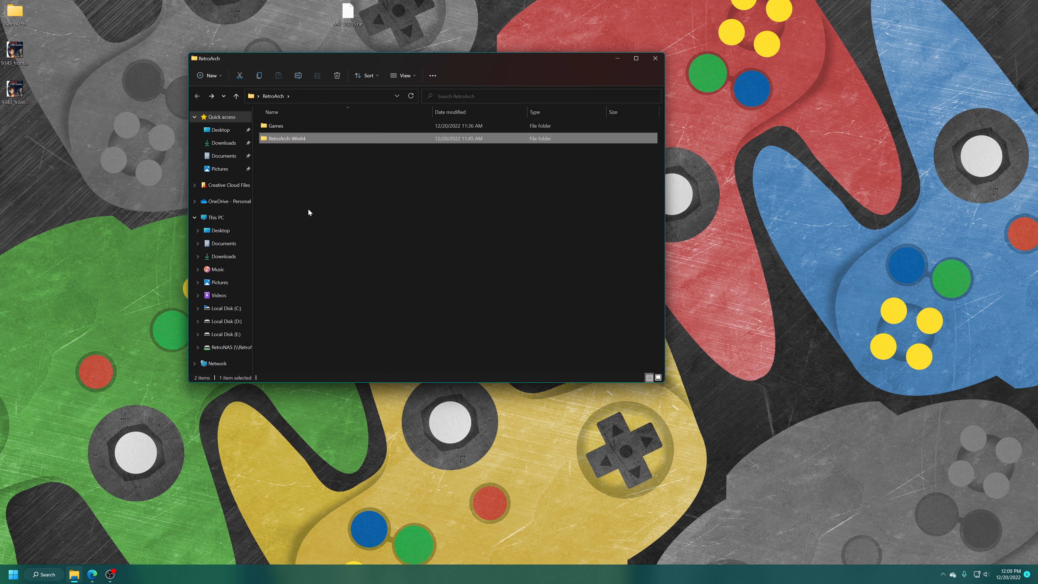
double_click(307, 138)
scroll(310, 208, "down", 20)
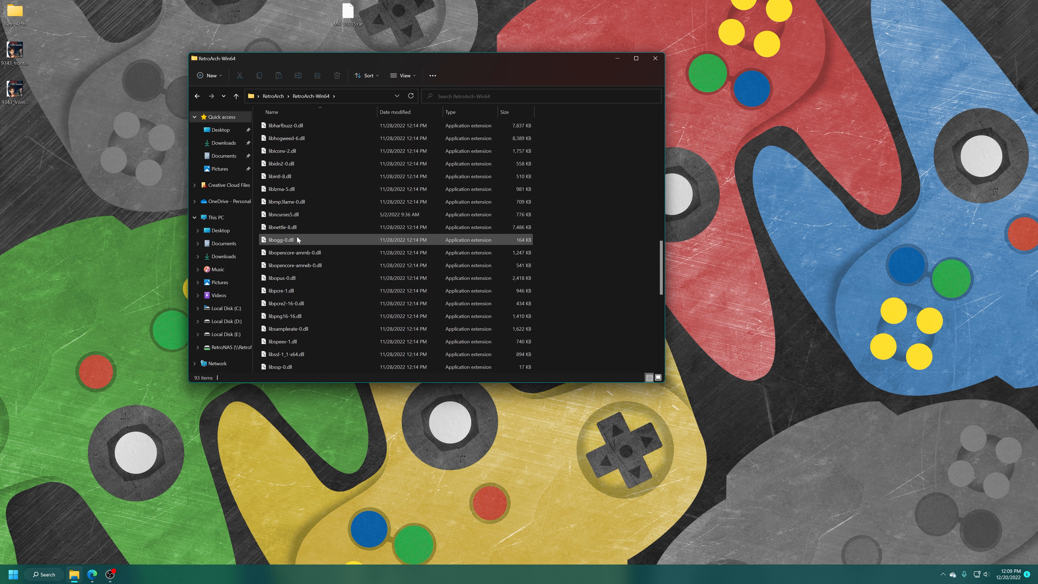
double_click(287, 291)
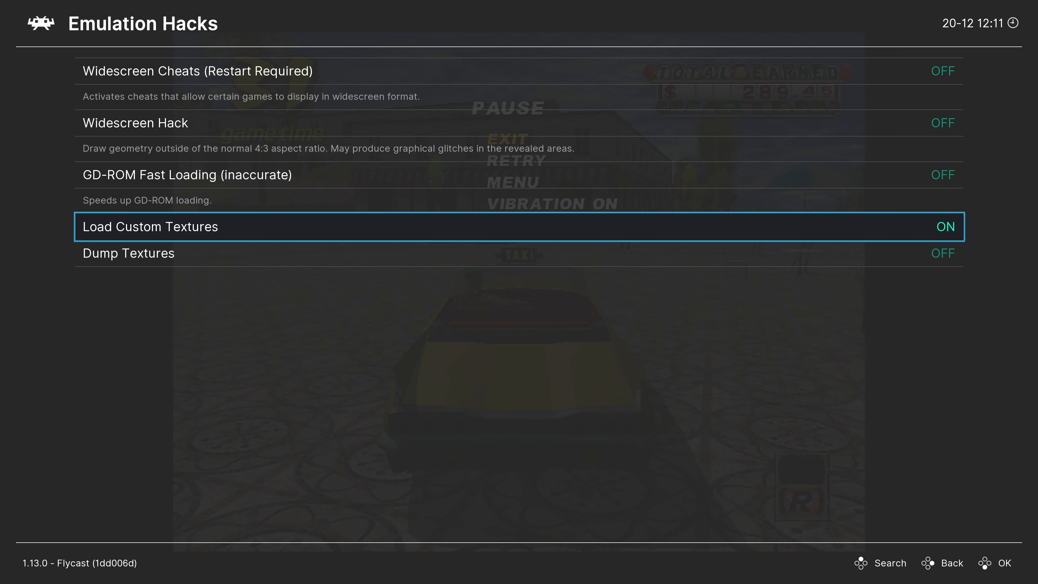
Leave the Emulation Hacks and set the Analog Stick Deadzone in the core's Input options to 0%.
key("Down")
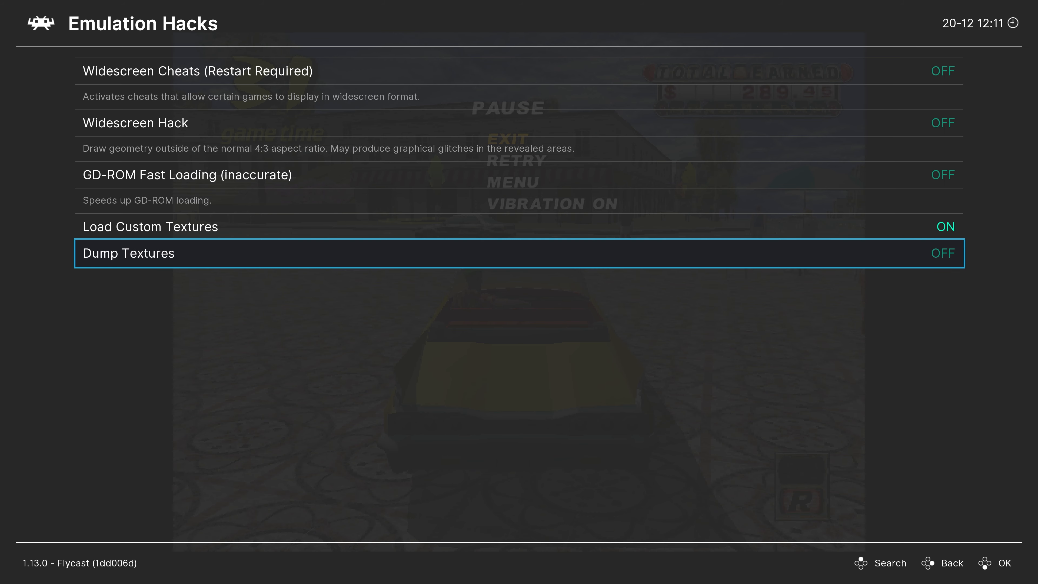
key("BackSpace")
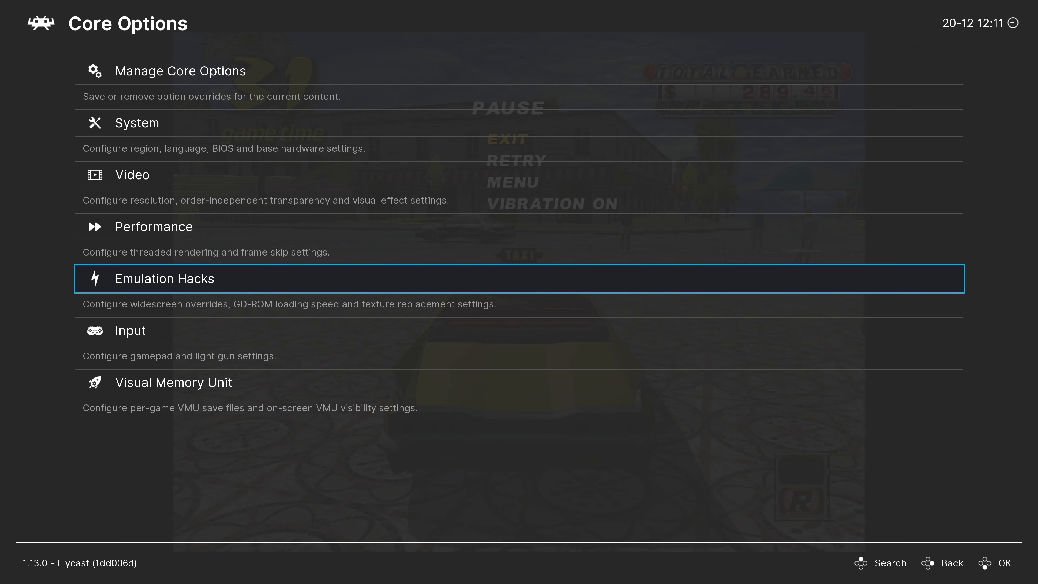
key("Down")
key("Return")
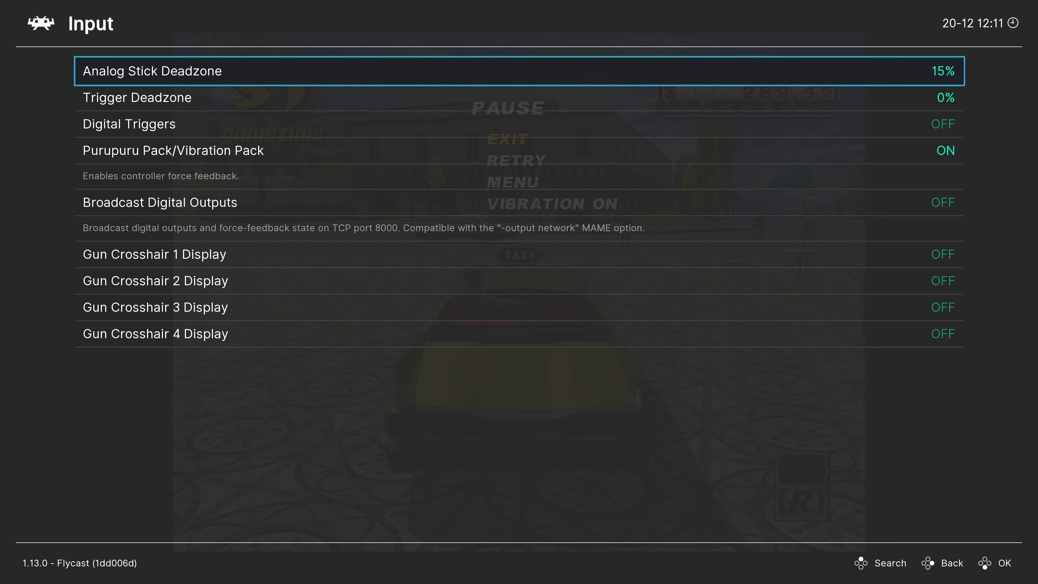
key("Return")
key("Up")
key("Up")
key("Up")
key("Return")
key("Down")
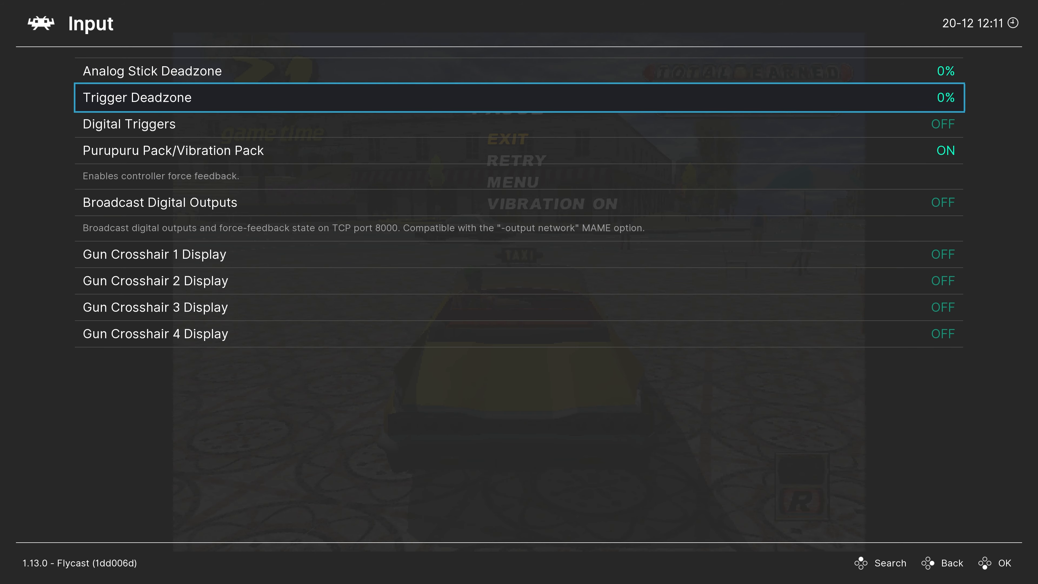
Try out the Digital Triggers option by switching it on and back off.
key("Down")
key("Return")
key("Return")
key("Return")
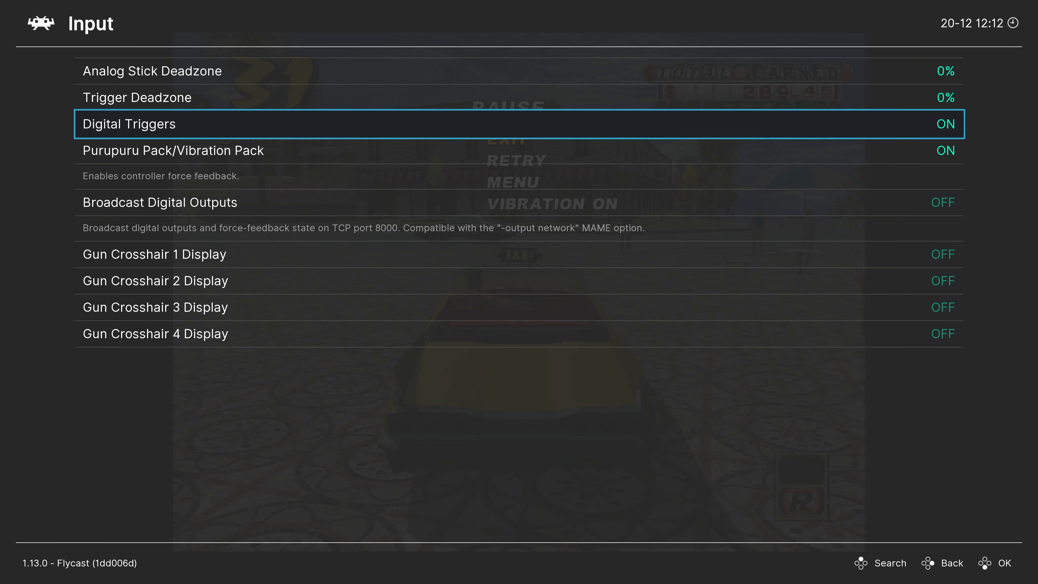
key("Return")
key("Up")
key("Down")
key("Up")
key("Down")
key("Return")
key("Return")
Switch the Purupuru Pack/Vibration Pack option off and back on.
key("Down")
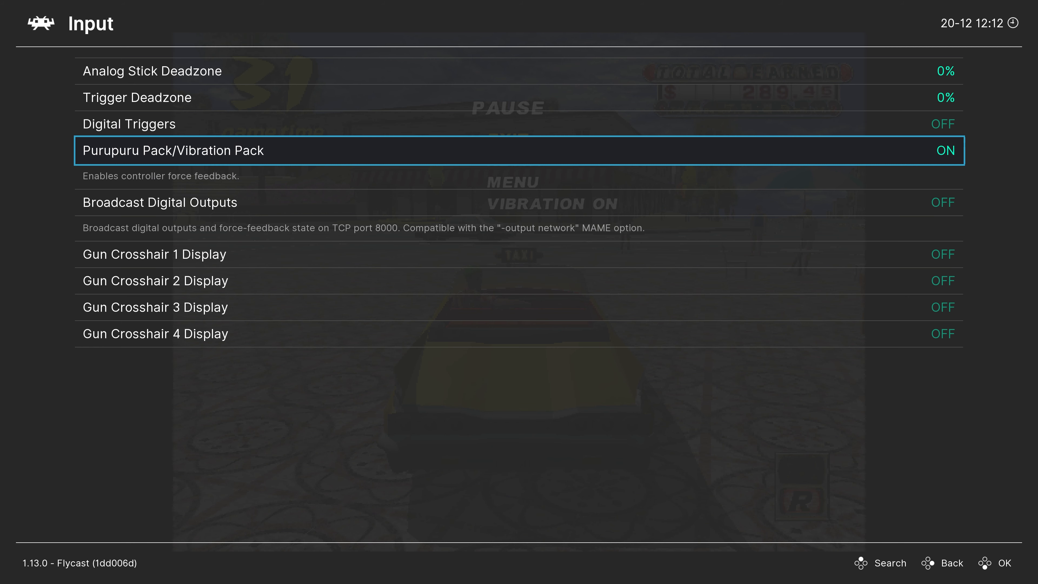
key("Return")
key("Return")
key("Down")
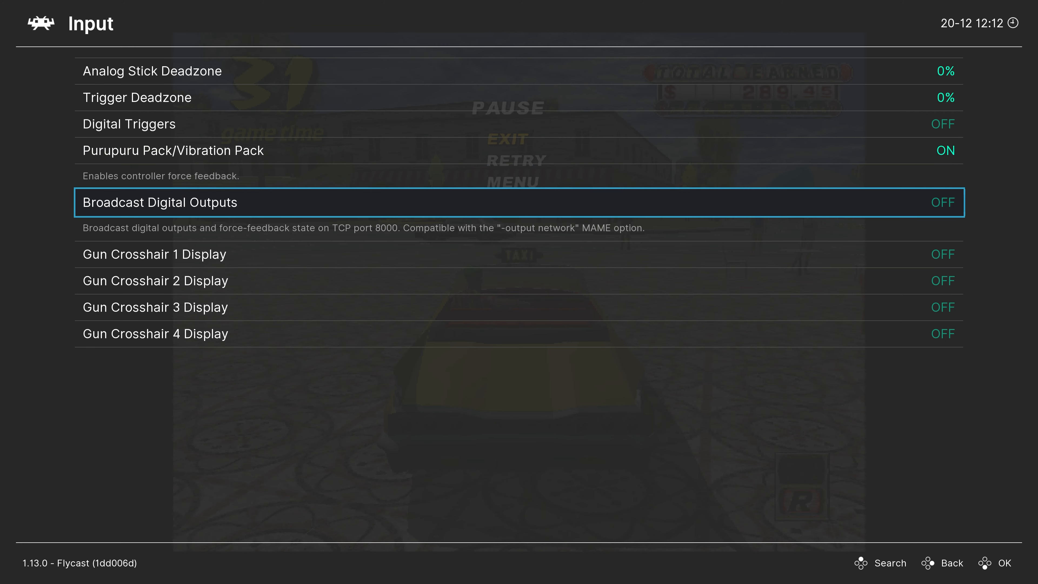
Look through the Gun Crosshair 1 Display color choices in the core's Input options and leave it OFF.
key("Down")
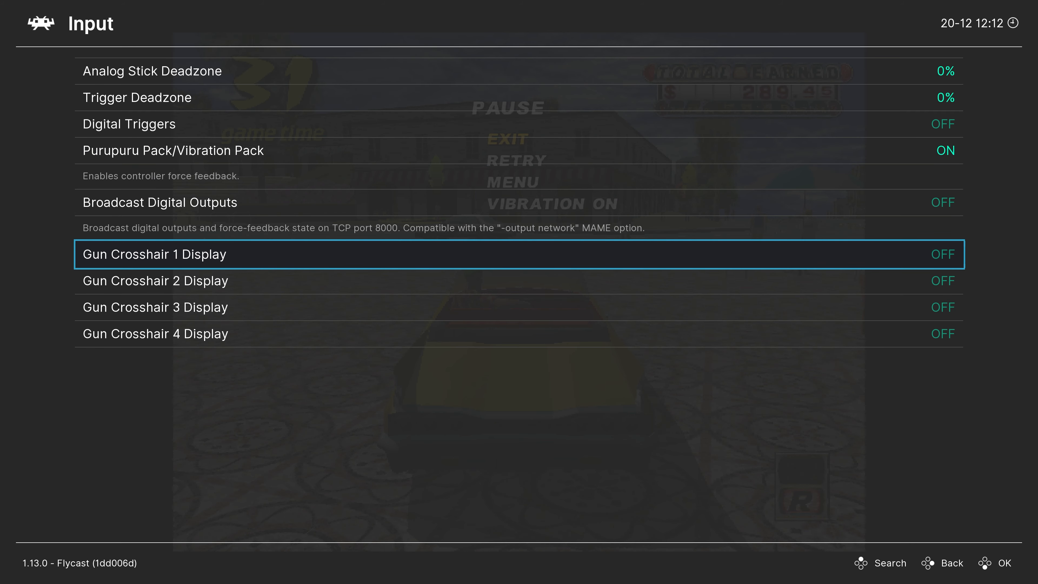
key("Return")
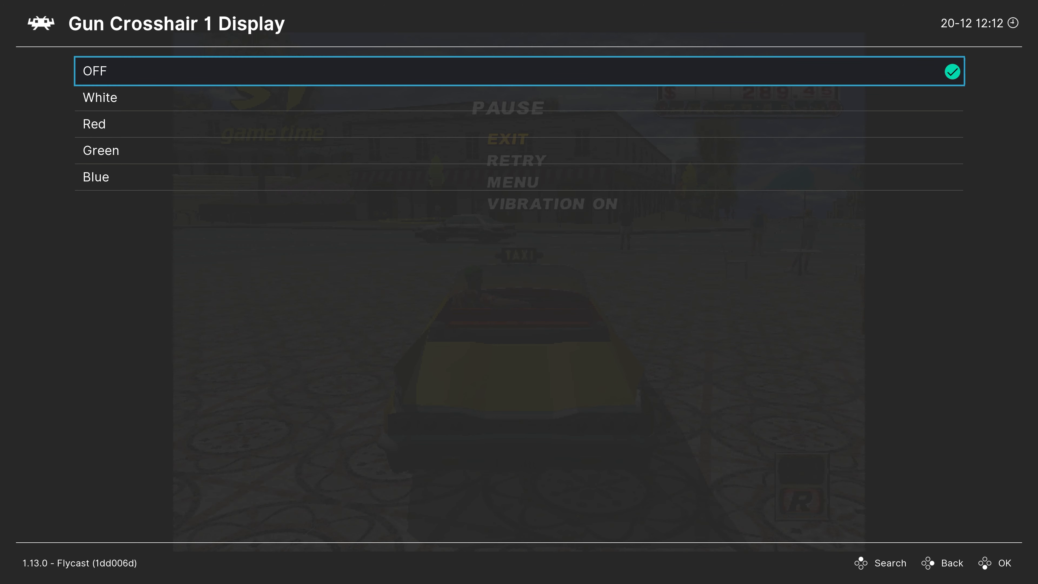
key("Down")
key("Down")
key("Down")
key("Down")
key("Up")
key("Up")
key("Up")
key("Up")
key("Return")
key("Down")
key("Down")
key("Down")
key("Up")
key("Up")
key("Up")
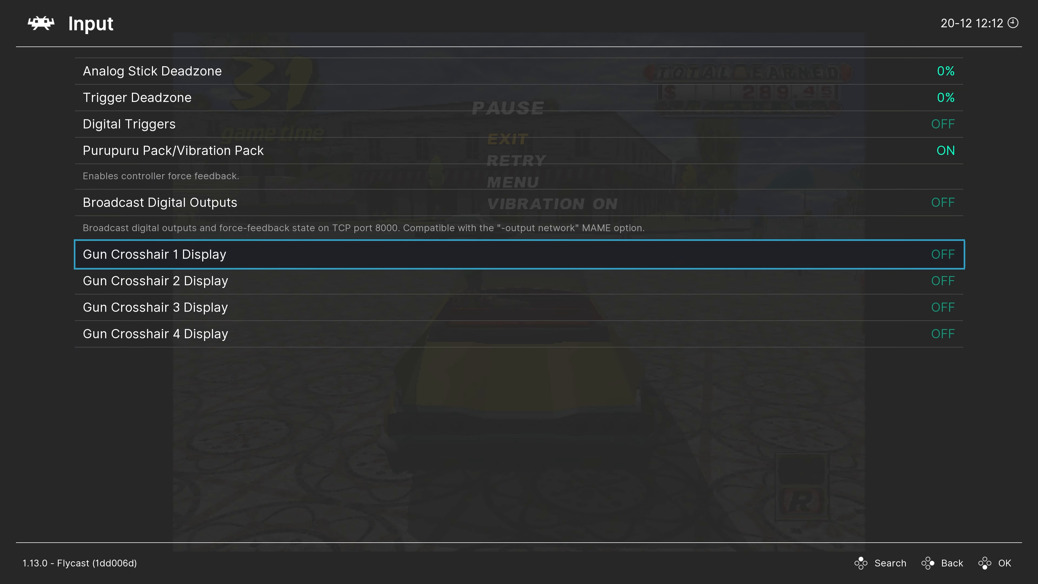
key("BackSpace")
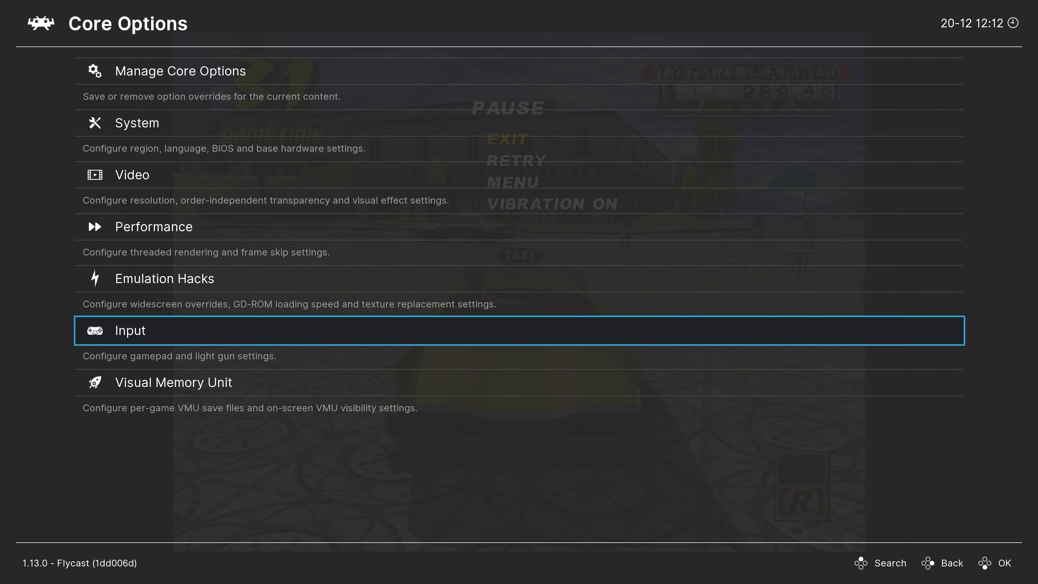
Set Per-Game VMUs to VMU A1 in the core's Visual Memory Unit options.
key("Down")
key("Return")
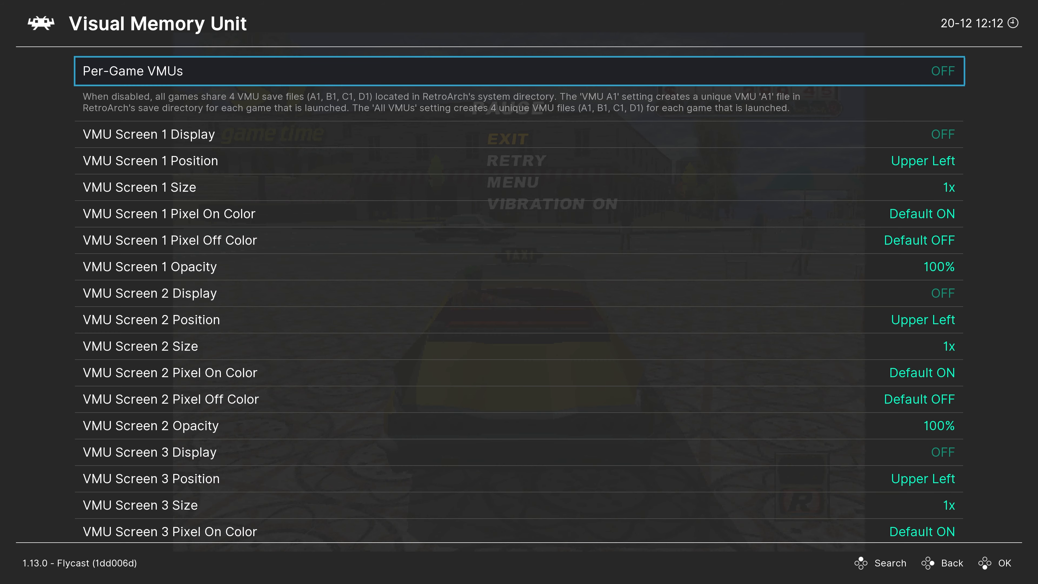
key("Return")
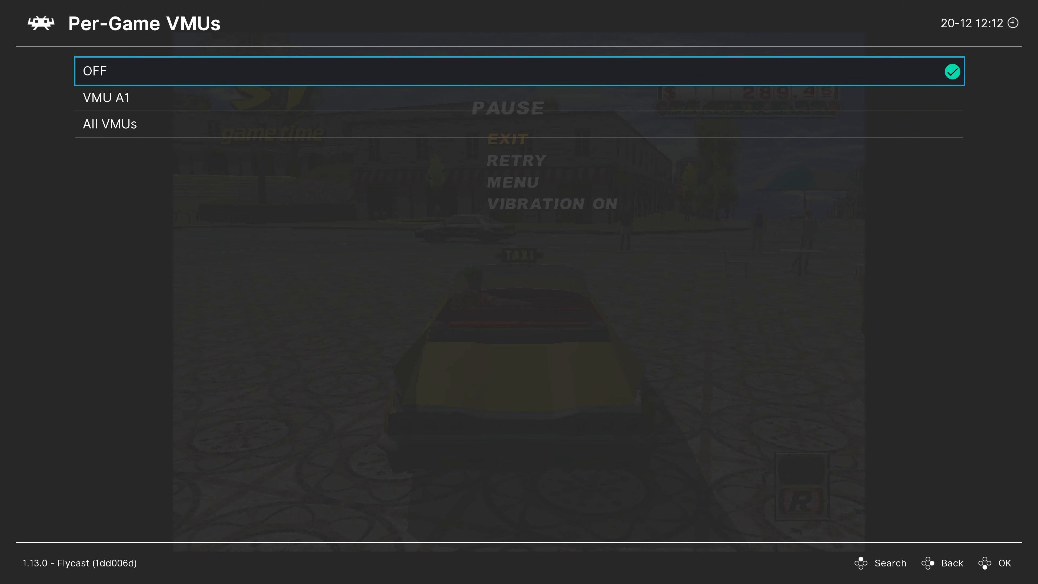
key("Down")
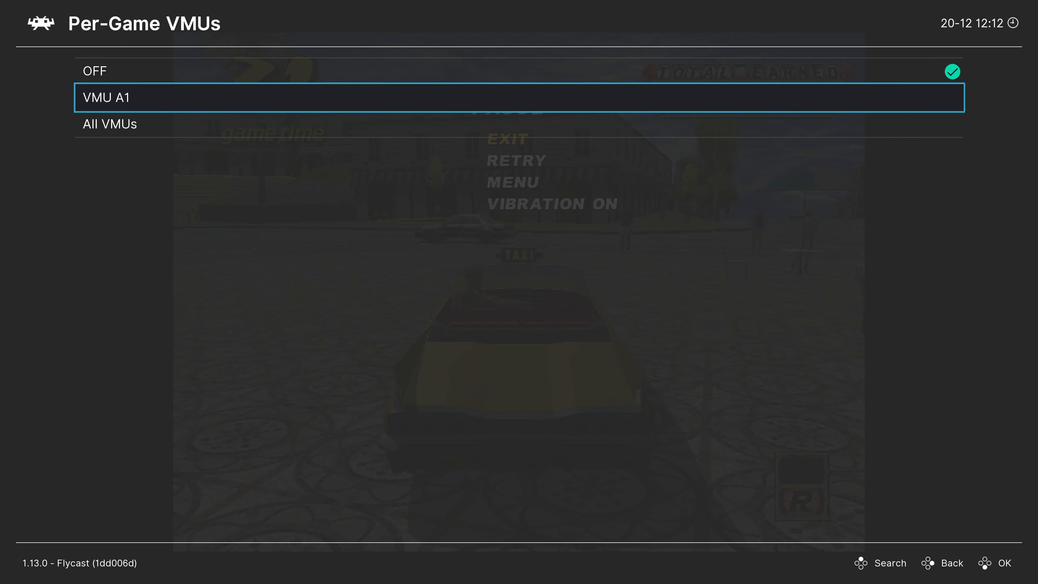
key("Return")
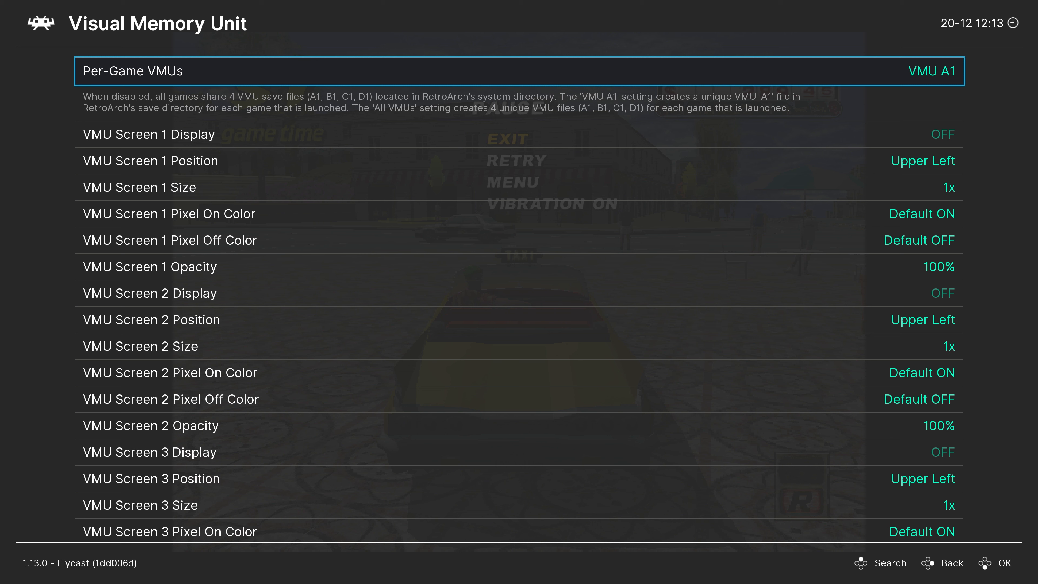
Turn on VMU Screen 1 Display and check the overlay in the running game.
key("Down")
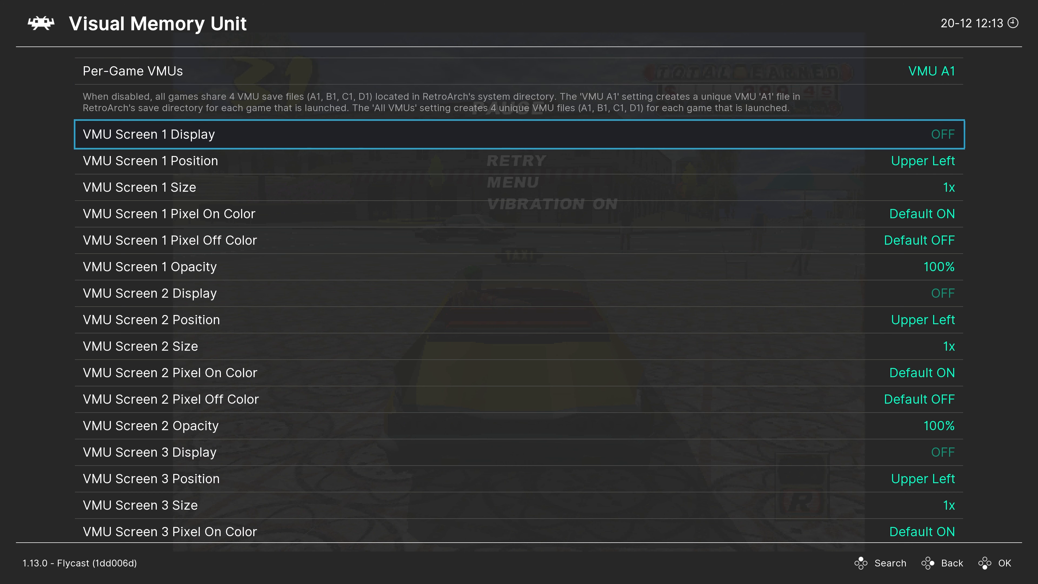
key("Right")
key("F1")
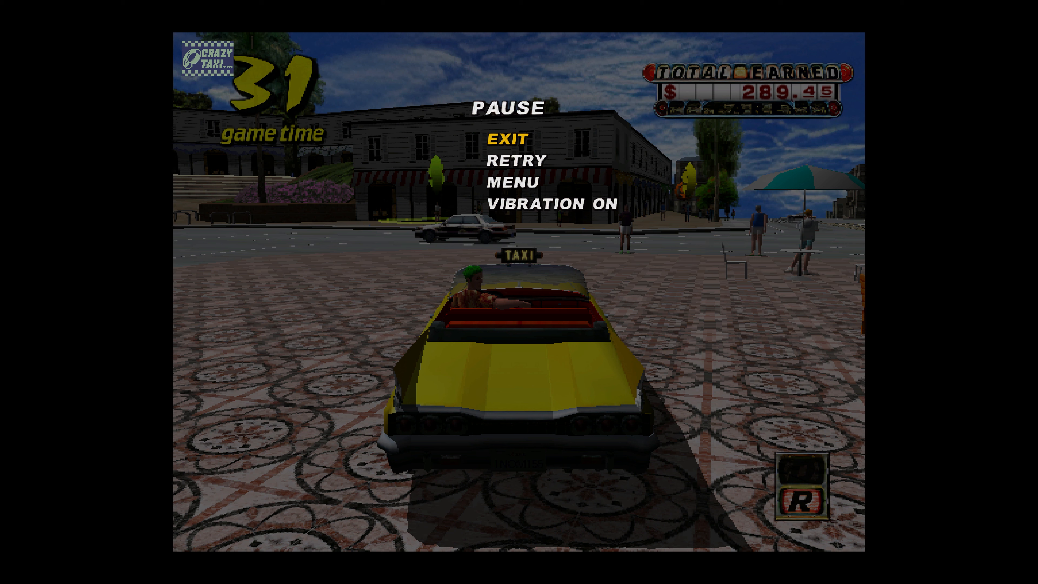
key("F1")
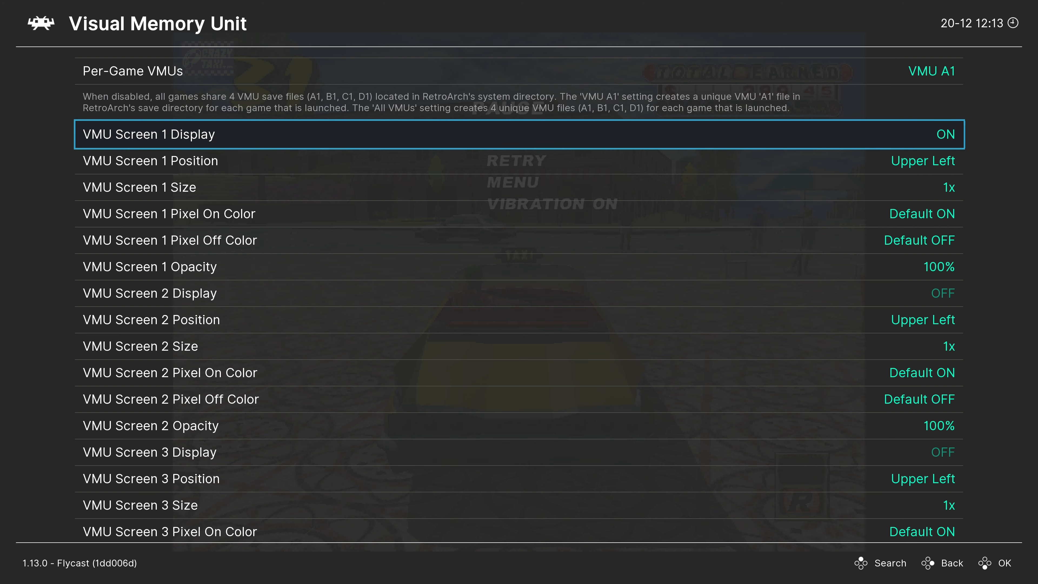
Review the available choices for VMU Screen 1 Position and keep Upper Left.
key("Down")
key("Return")
key("Down")
key("Down")
key("Up")
key("Up")
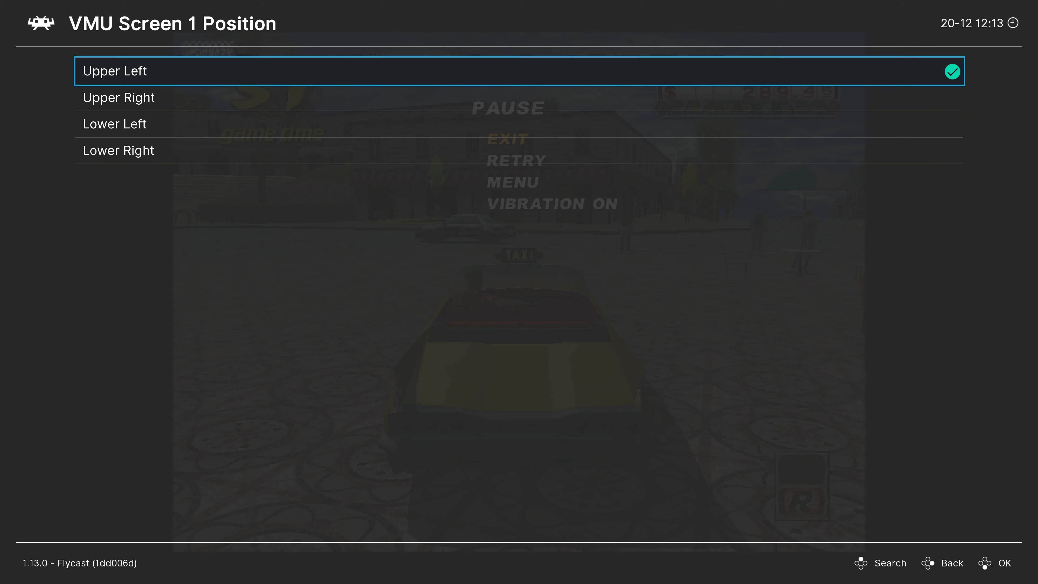
key("BackSpace")
Set VMU Screen 1 Size to 2x and check the enlarged overlay in the game.
key("Down")
key("Return")
key("Down")
key("Down")
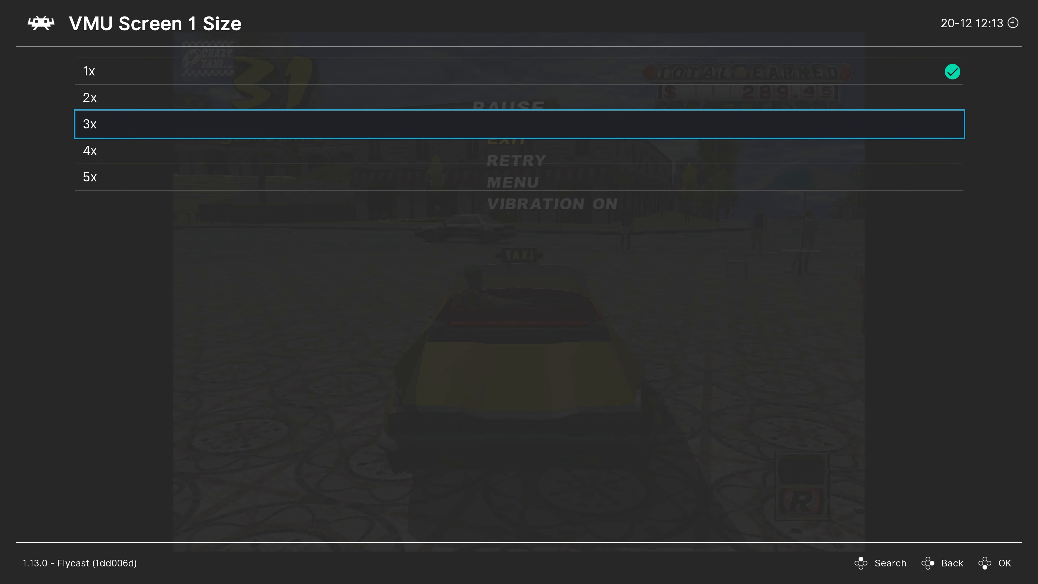
key("Up")
key("Return")
key("F1")
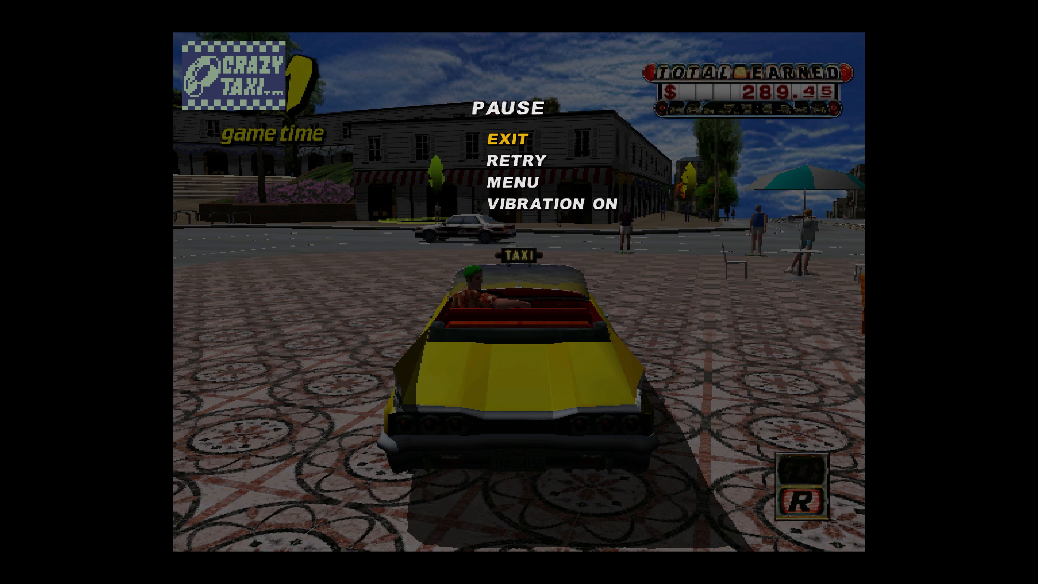
key("F1")
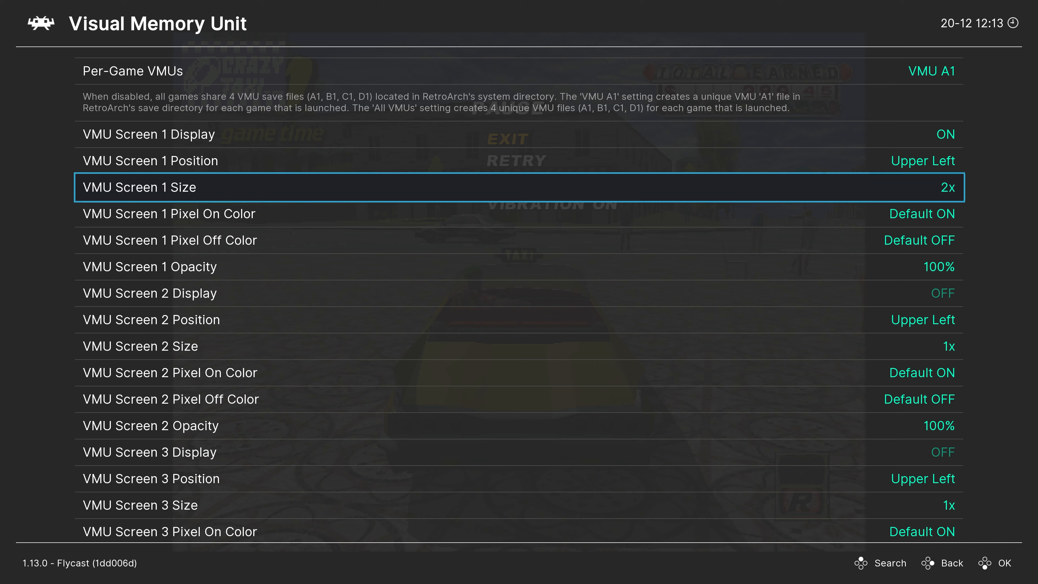
Set VMU Screen 1 Opacity to 50% and check the semi-transparent overlay in the game.
key("Down")
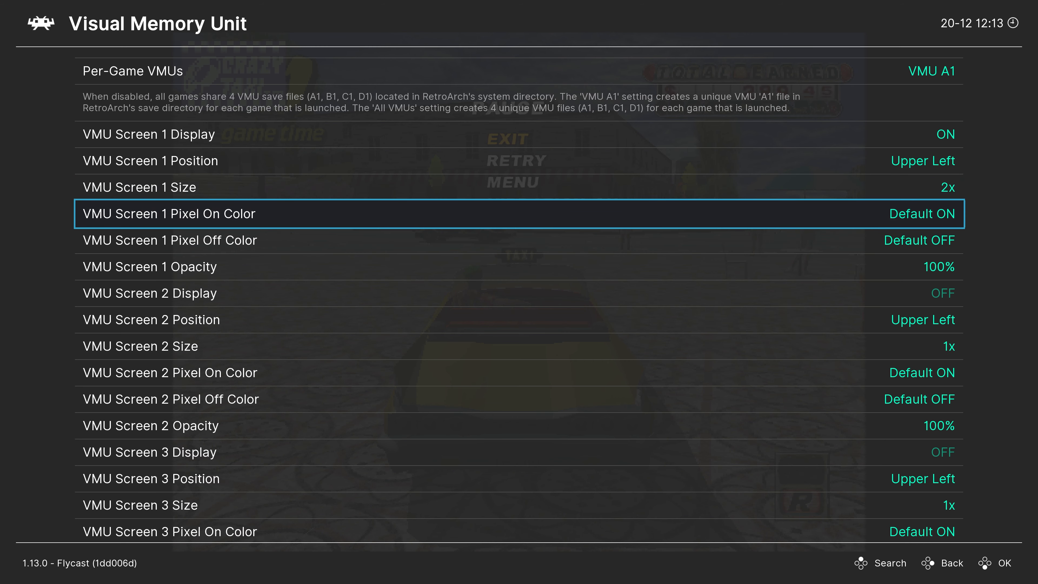
key("Down")
key("Down")
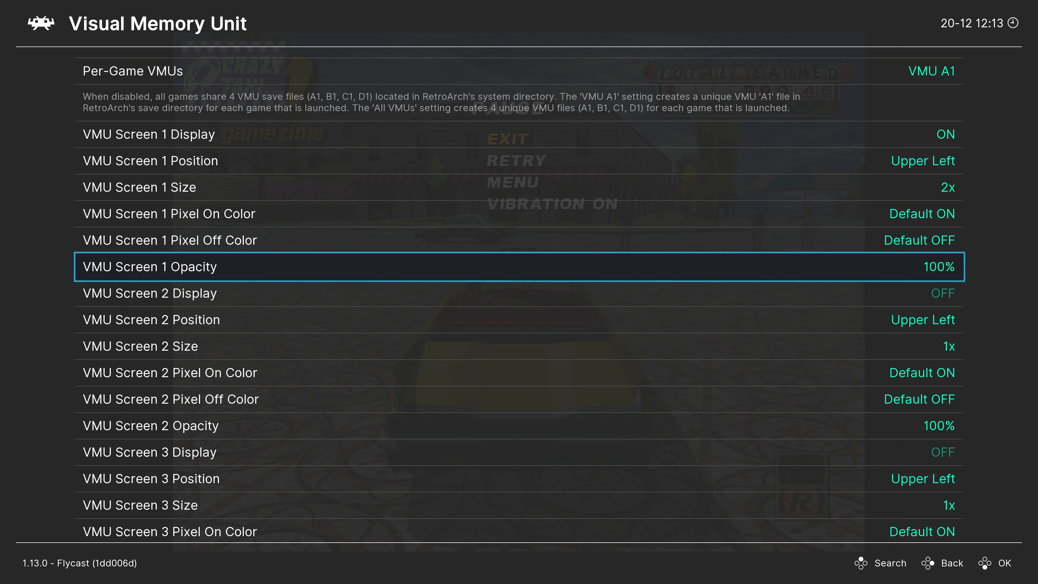
key("F1")
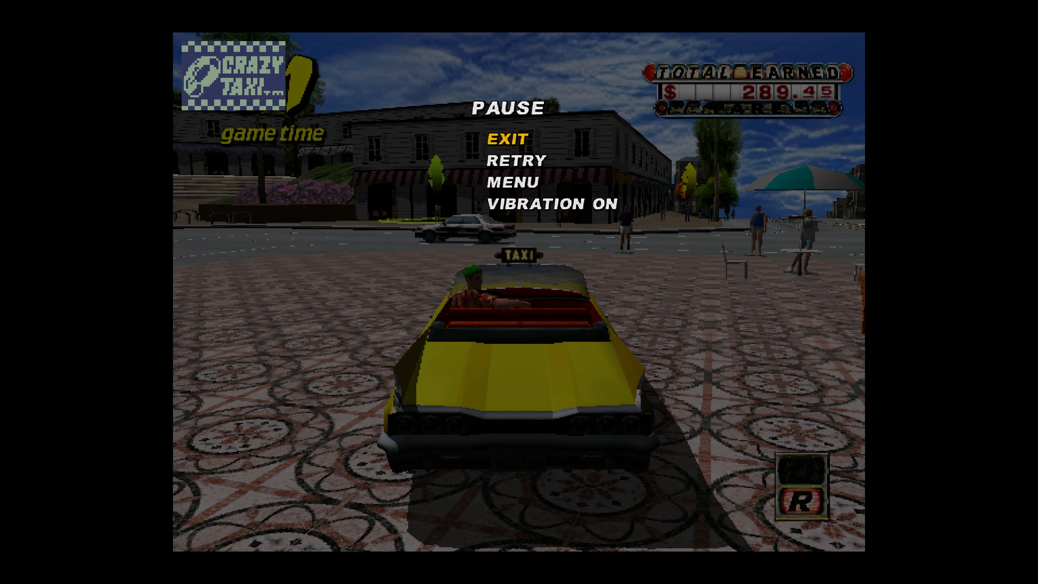
key("F1")
key("Return")
key("Up")
key("Up")
key("Up")
key("Up")
key("Up")
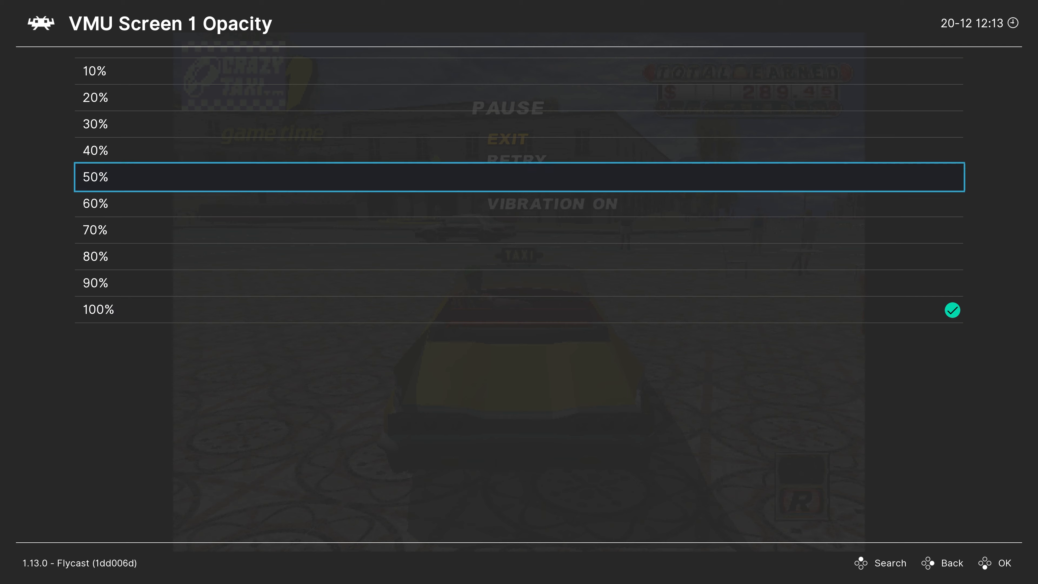
key("Return")
key("F1")
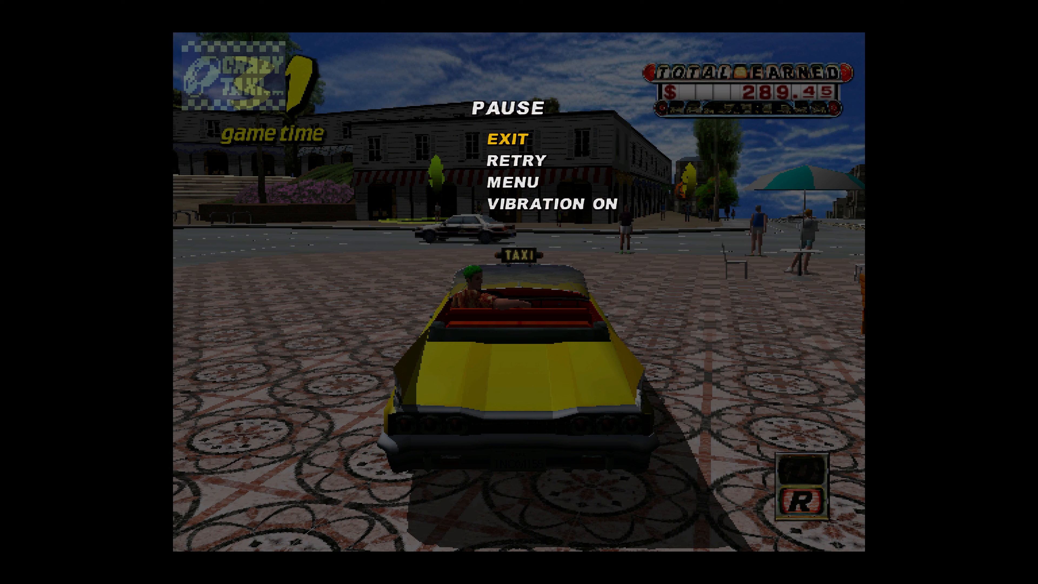
key("F1")
Look through the remaining VMU screen options, including those for screens 2 and 3, and leave the Visual Memory Unit options.
key("Down")
key("Down")
key("Down")
key("Down")
key("Down")
key("Down")
key("Down")
key("Down")
key("Down")
key("Down")
key("Down")
key("Down")
key("Down")
key("Down")
key("Down")
key("Down")
key("Down")
key("Down")
key("Down")
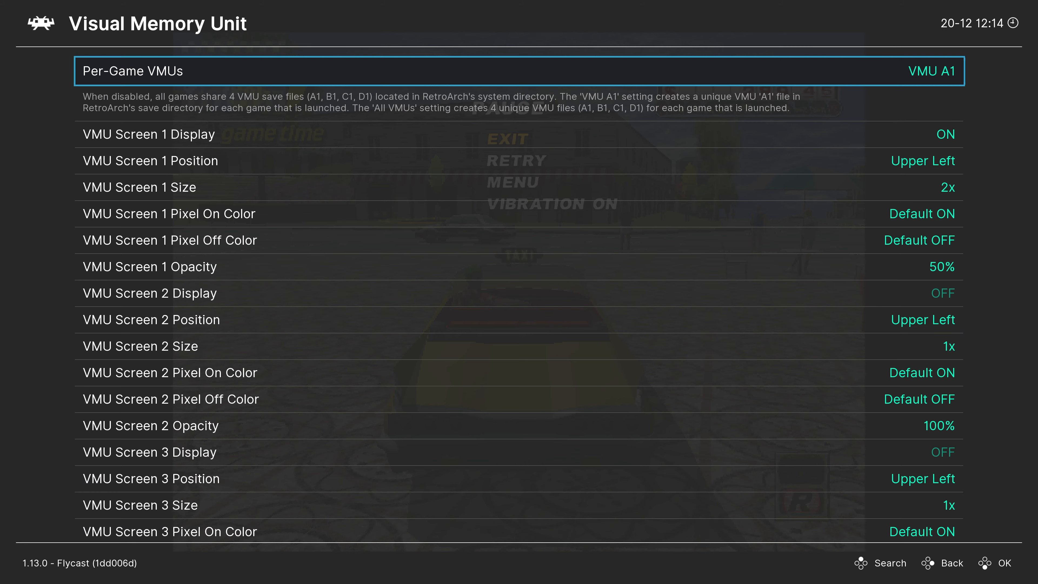
key("BackSpace")
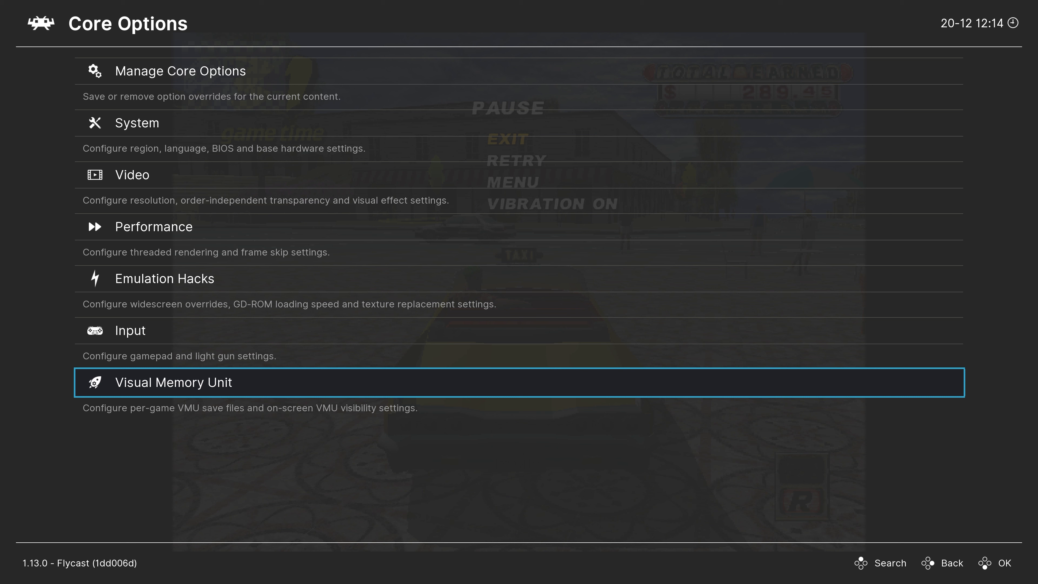
Open Manage Core Options and examine the choices for saving game or content directory options.
key("Down")
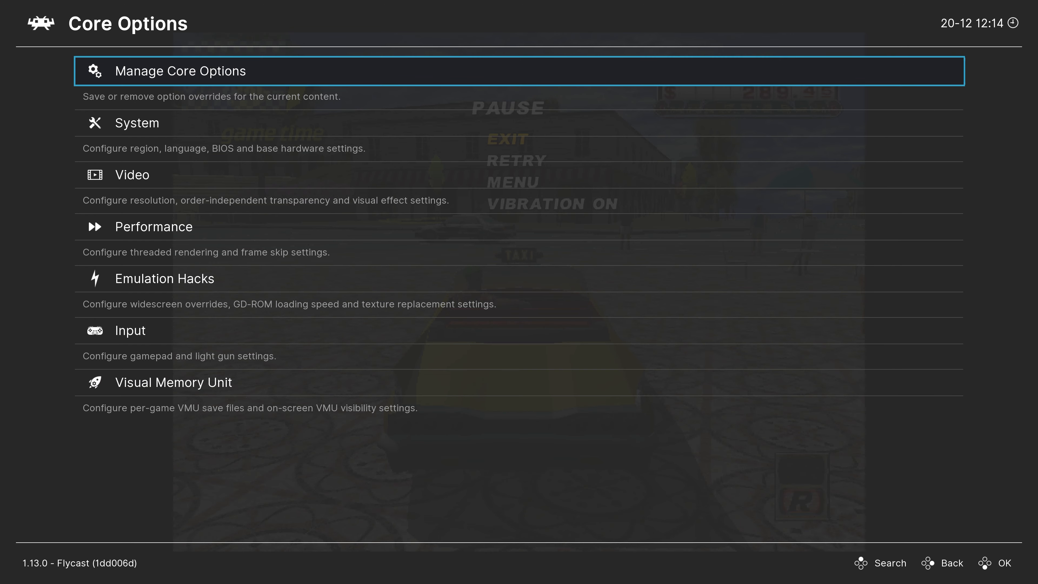
key("Return")
key("Down")
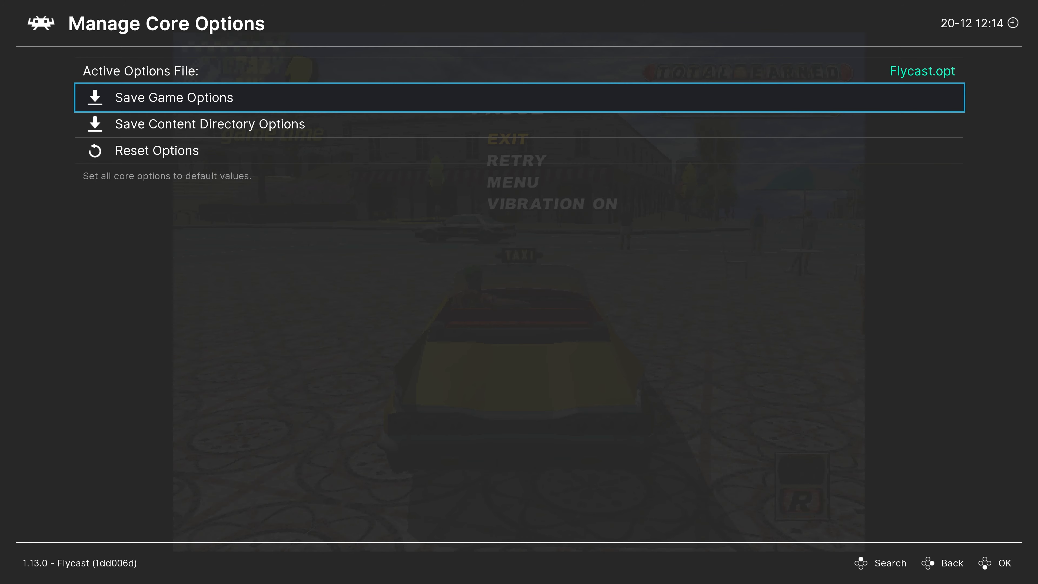
key("BackSpace")
Open the Port 1 Controls for the running Crazy Taxi game.
key("Down")
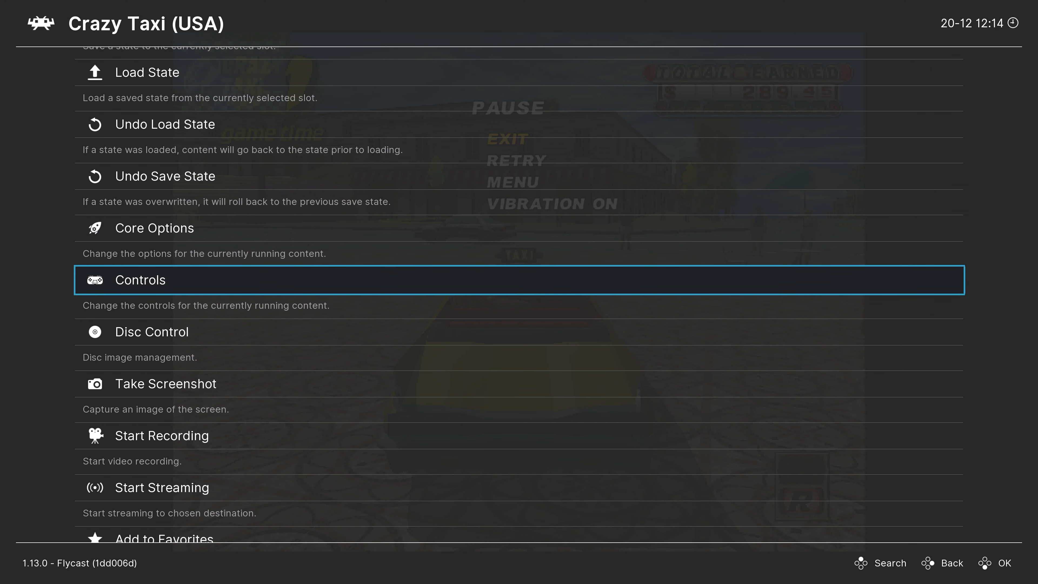
key("Return")
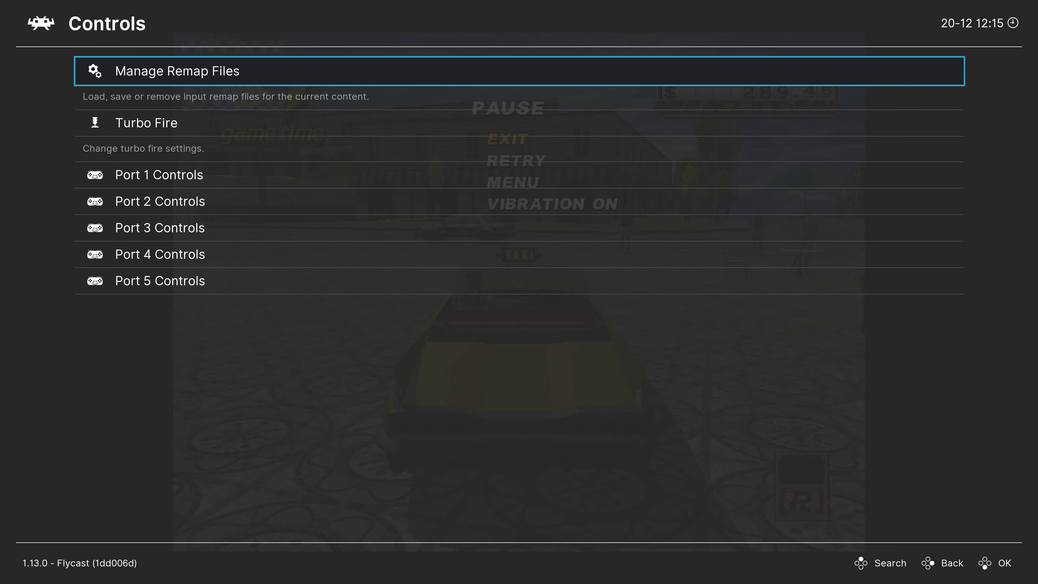
key("Down")
key("Down")
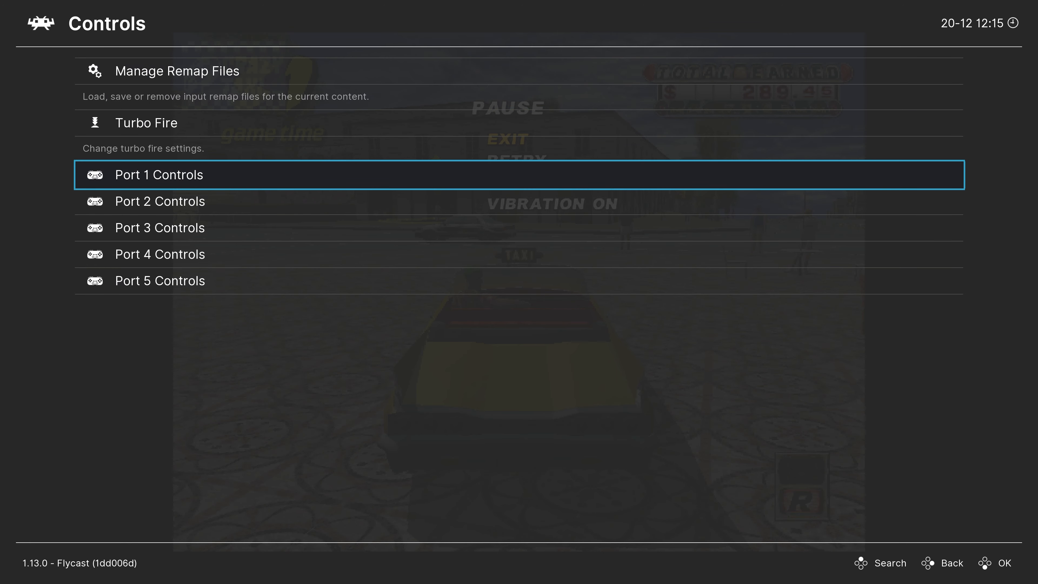
key("Return")
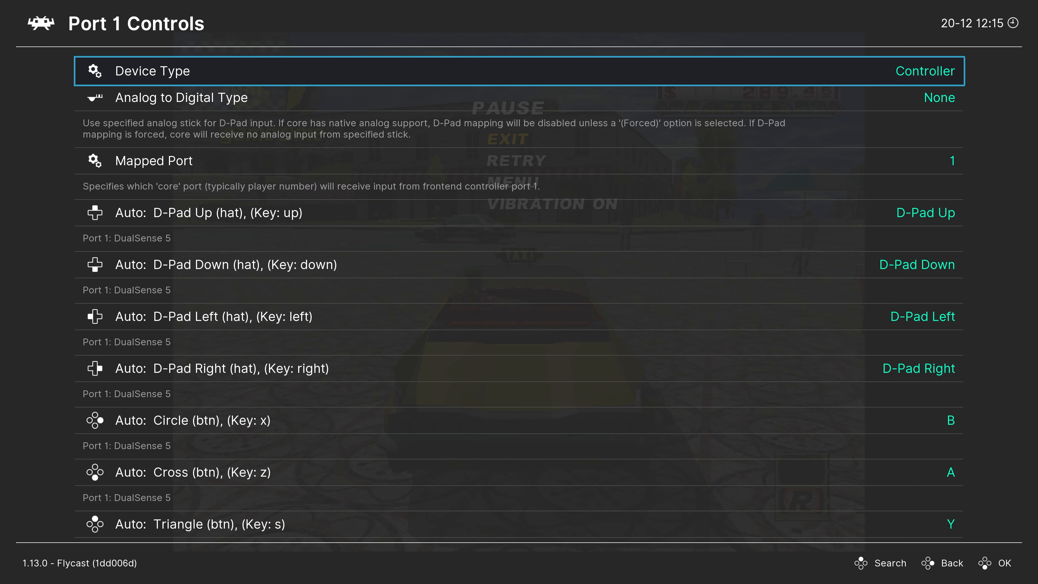
Look through the Device Type choices for Port 1, from Controller to Saturn Twin-Stick.
key("Return")
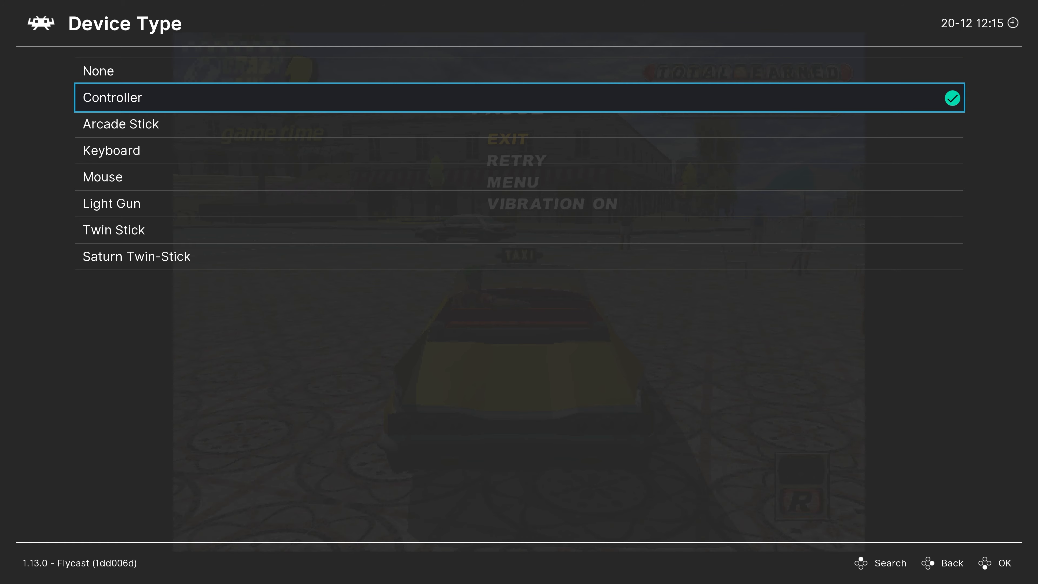
key("Down")
key("Down")
key("Down")
key("Up")
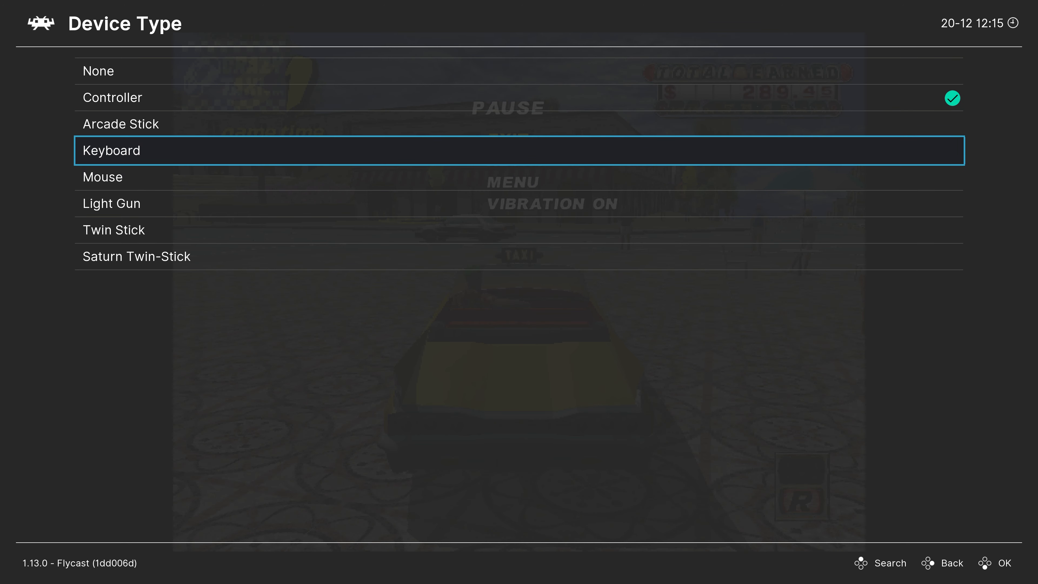
key("Down")
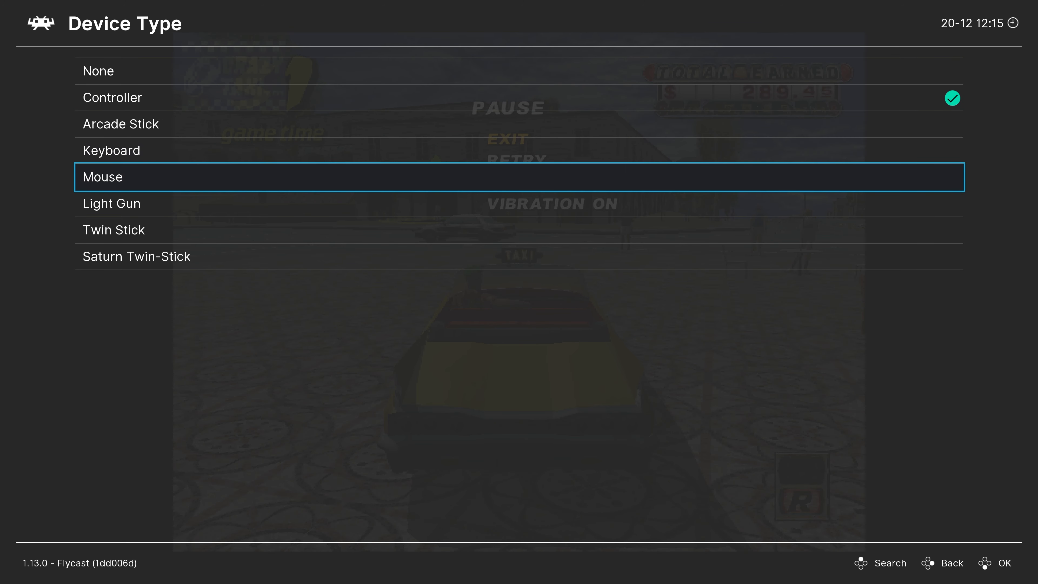
key("Down")
key("Down")
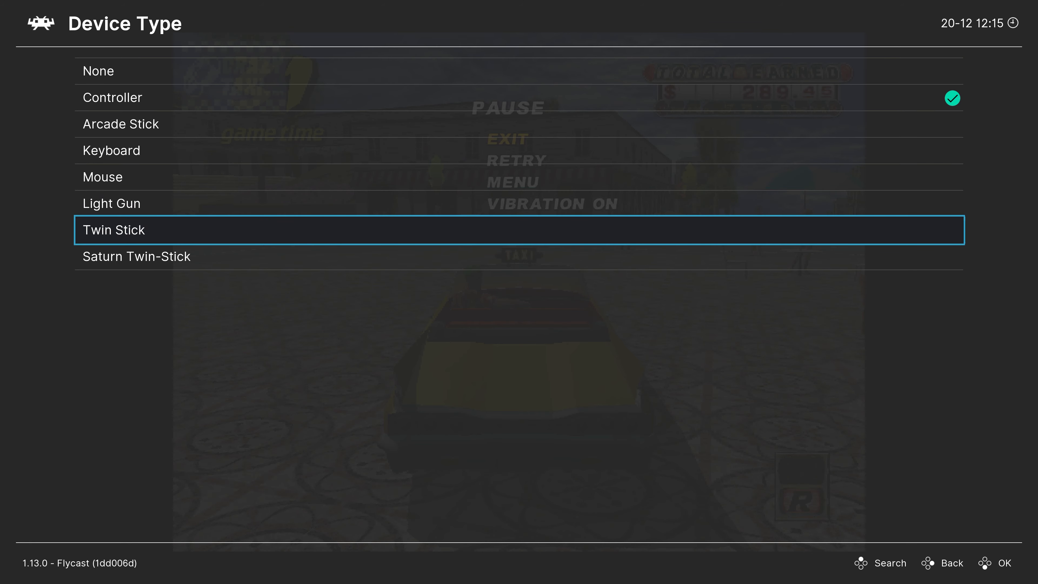
key("Down")
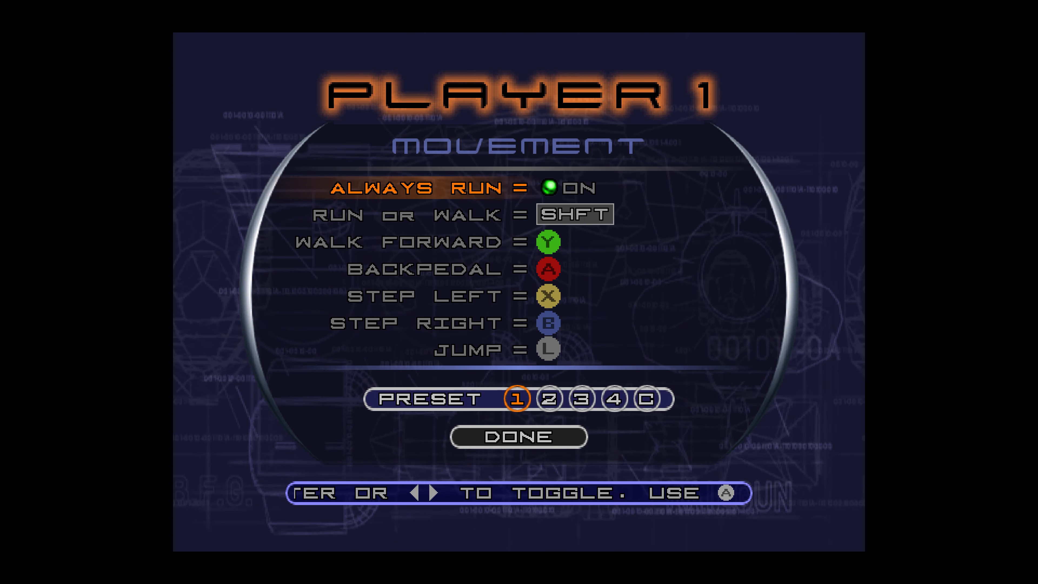
Bring up the RetroArch menu in Quake III Arena and open its Port 1 Controls.
key("F1")
scroll(874, 284, "down", 3)
key("Down")
key("Down")
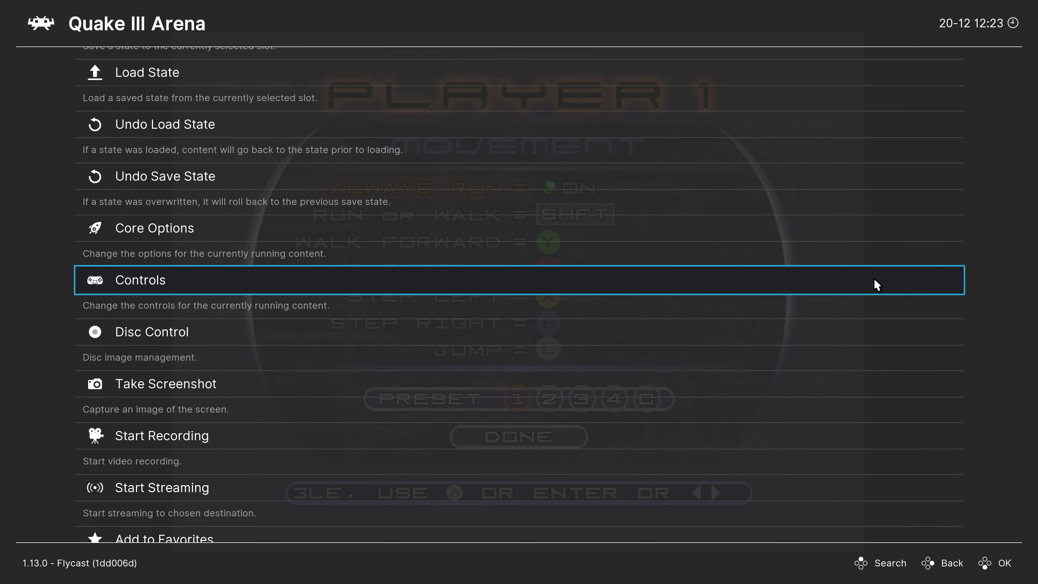
key("Return")
key("Down")
key("Down")
key("Return")
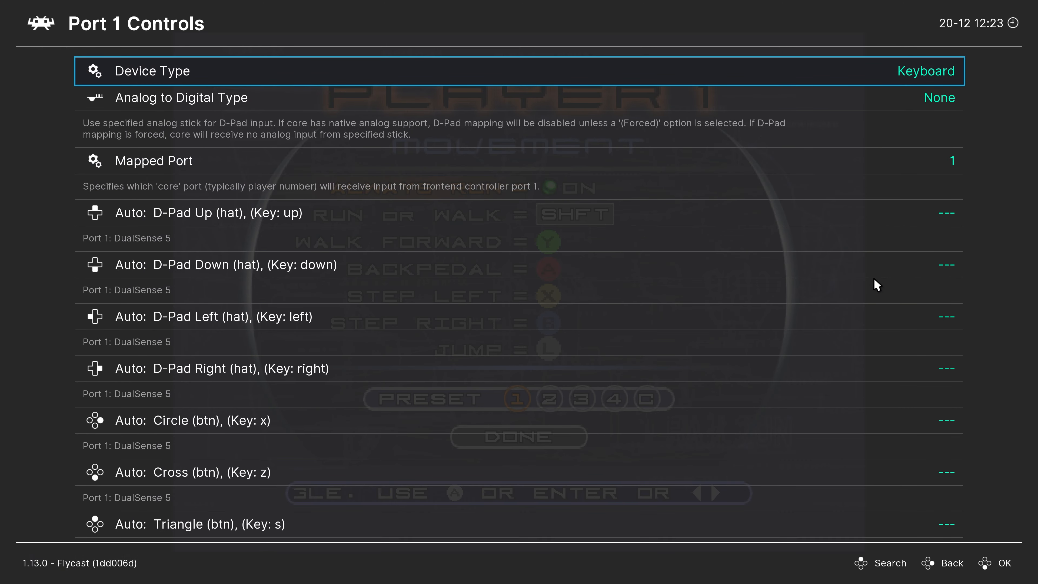
Check the device type set in the Port 2 Controls for Quake III Arena.
key("BackSpace")
key("Down")
key("Return")
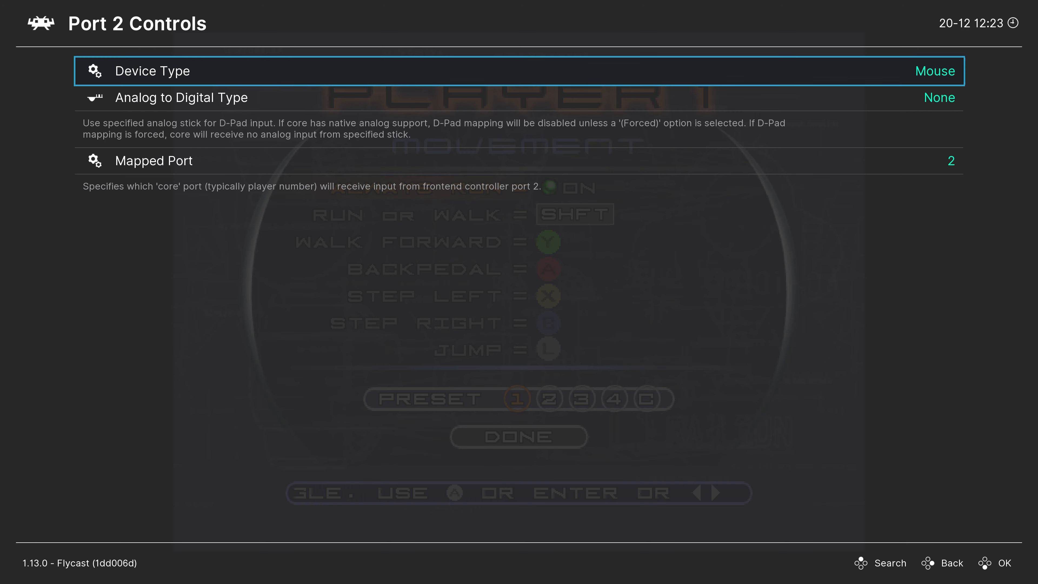
key("BackSpace")
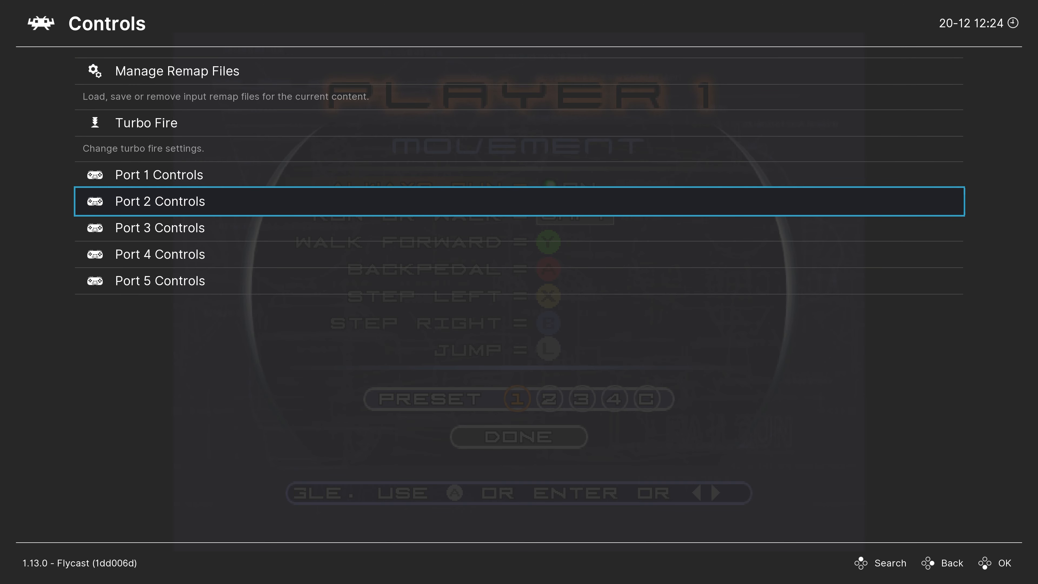
Examine the Manage Remap Files options for Quake III Arena and return to the game's movement settings.
key("Up")
key("Up")
key("Up")
key("Return")
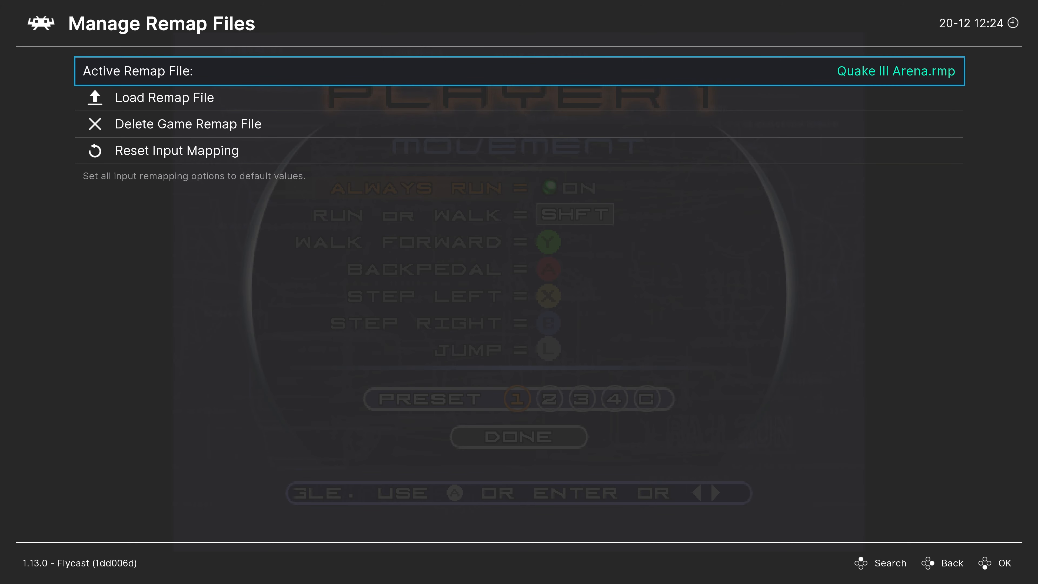
key("Down")
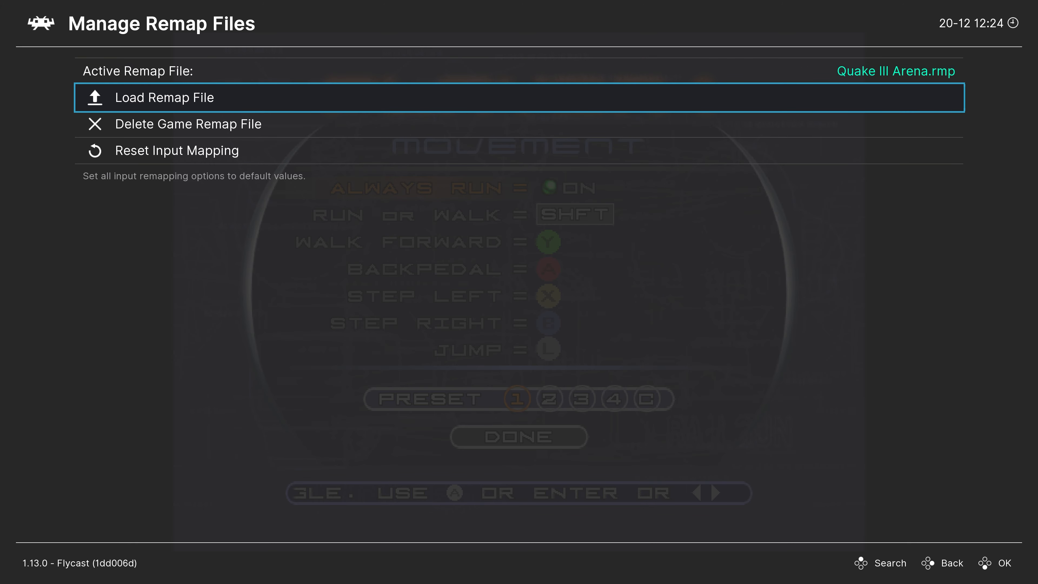
key("BackSpace")
key("BackSpace")
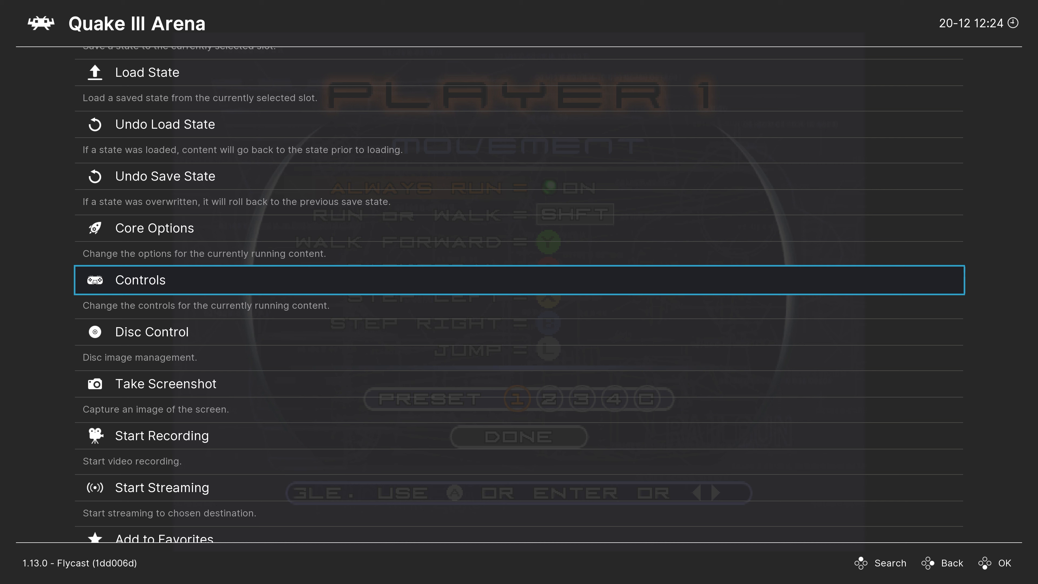
key("BackSpace")
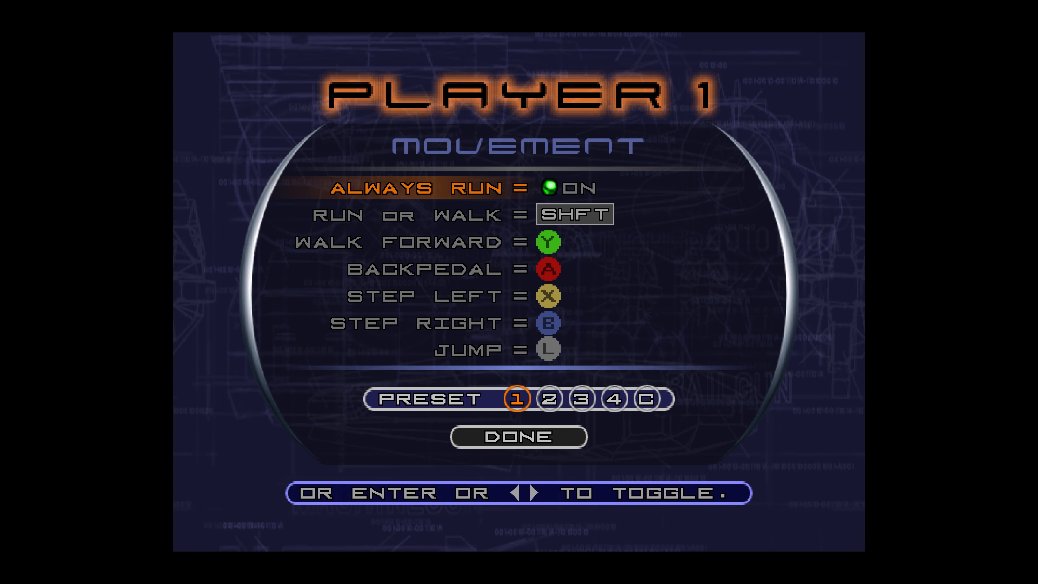
Turn on game focus and bind Walk Forward to W and Backpedal to S in Quake III Arena.
key("Scroll_Lock")
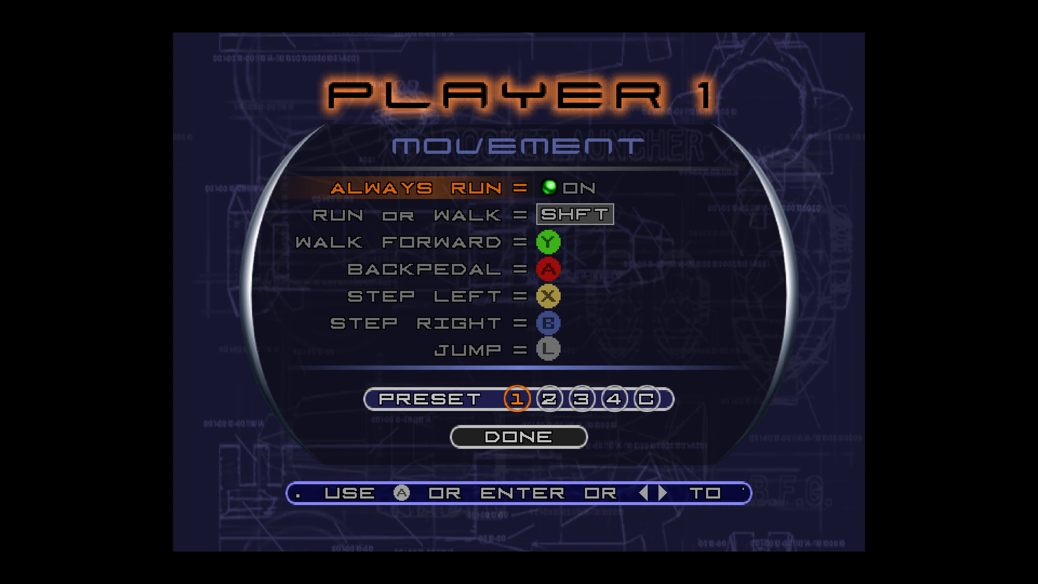
key("Down")
key("Down")
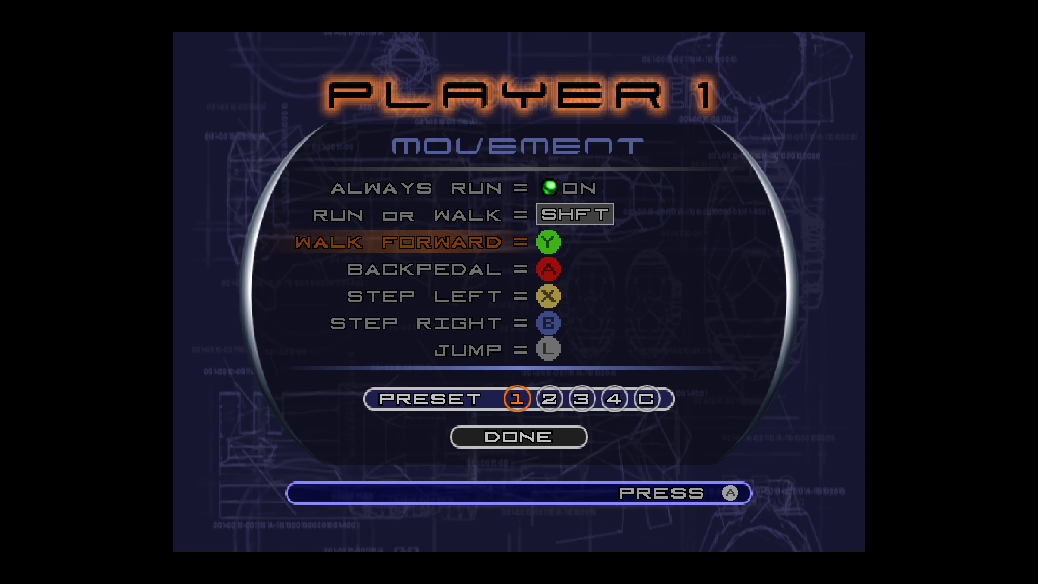
key("Return")
key("w")
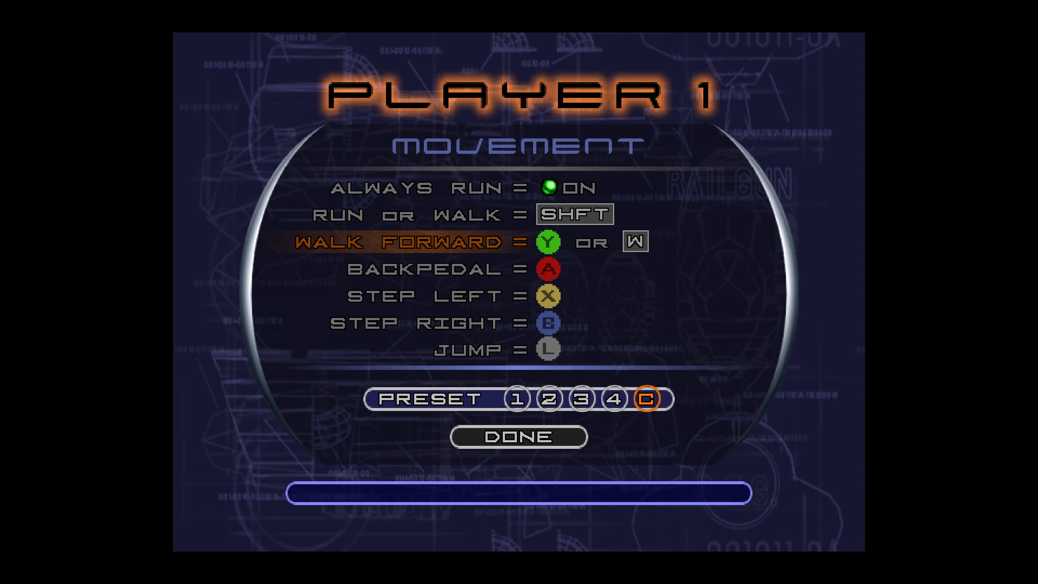
key("Down")
key("Return")
key("s")
Bind Step Left to A and Step Right to D in the Player 1 movement settings.
key("Down")
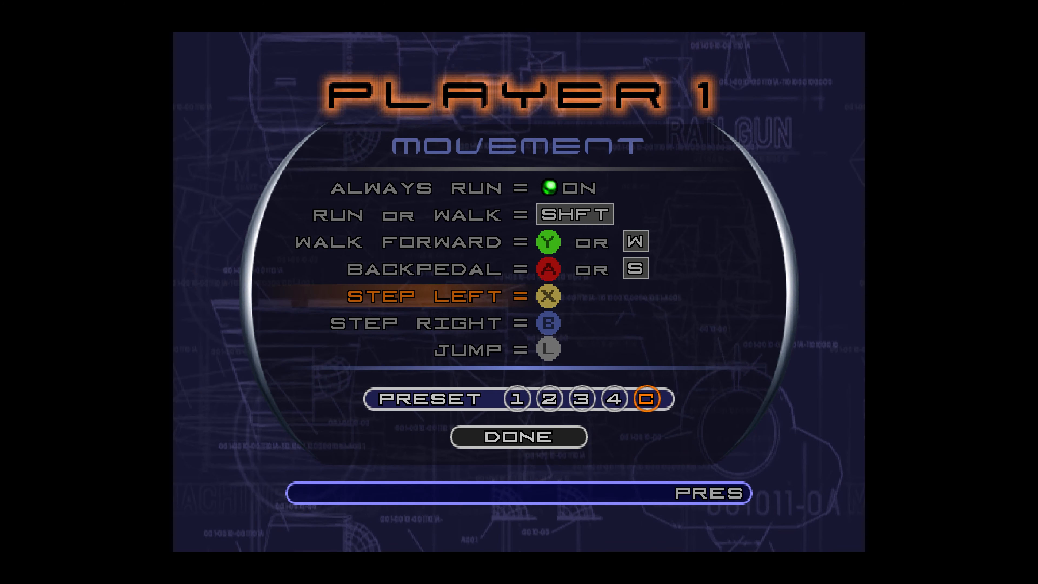
key("Return")
key("a")
key("Down")
key("Return")
key("d")
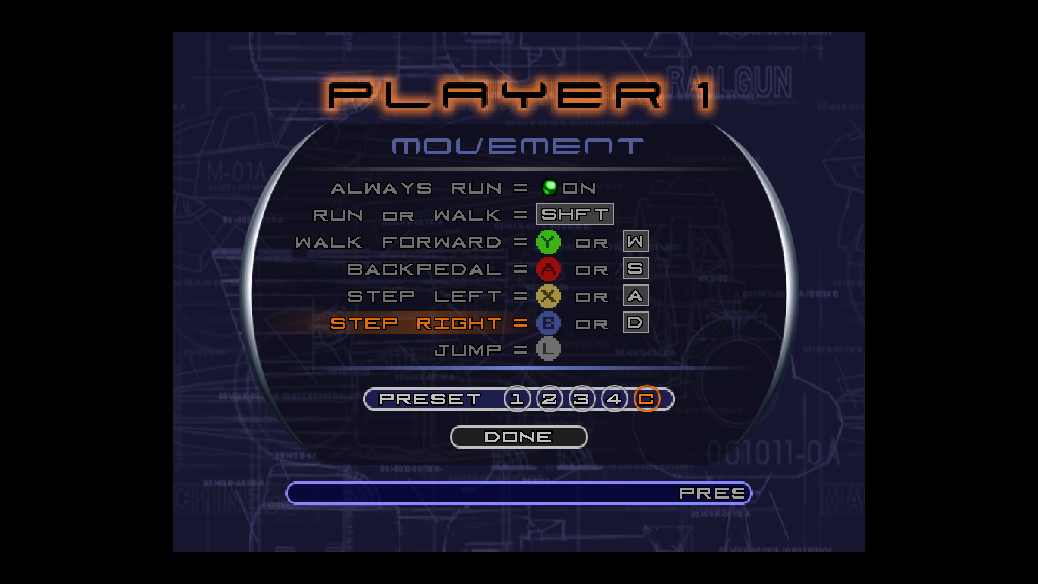
Bind Jump to Space in the Player 1 movement settings.
key("Down")
key("Return")
key("space")
key("Down")
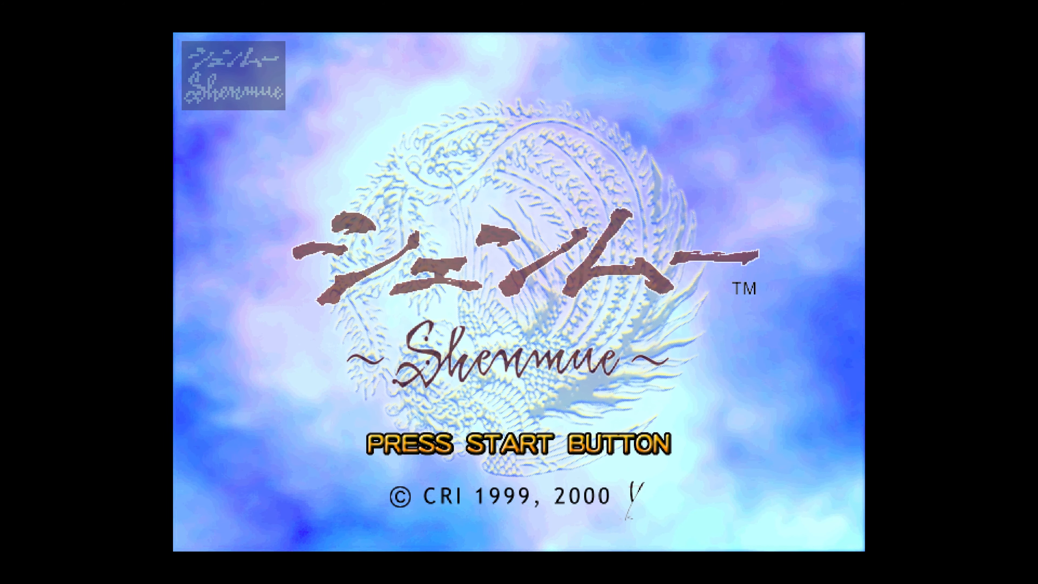
Try to start a new game in Shenmue and open Disc Control for the running content.
key("Return")
key("Return")
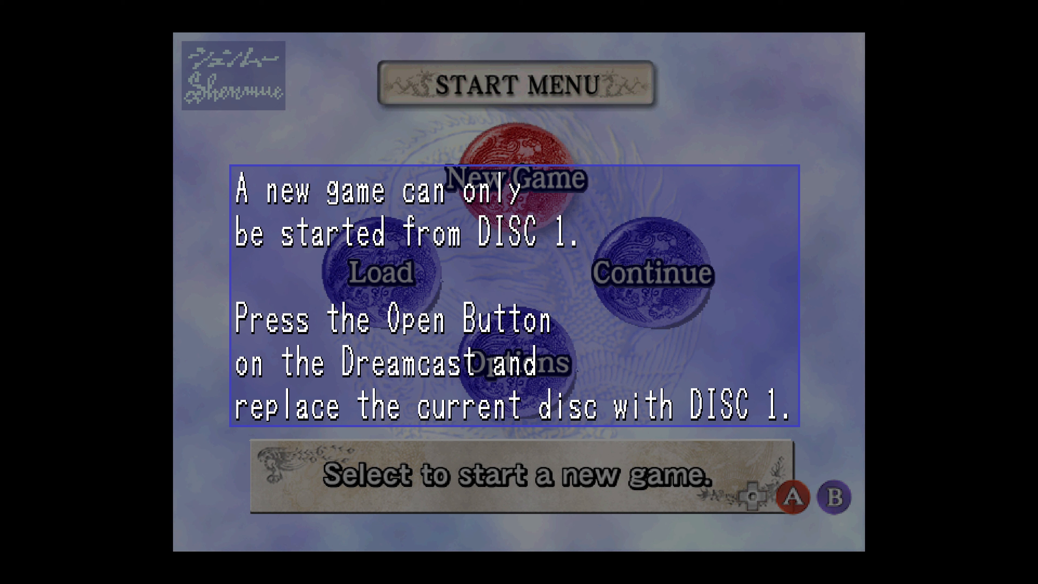
key("F1")
key("Down")
key("Down")
key("Down")
key("Down")
key("Down")
key("Down")
key("Down")
key("Down")
key("Down")
key("Down")
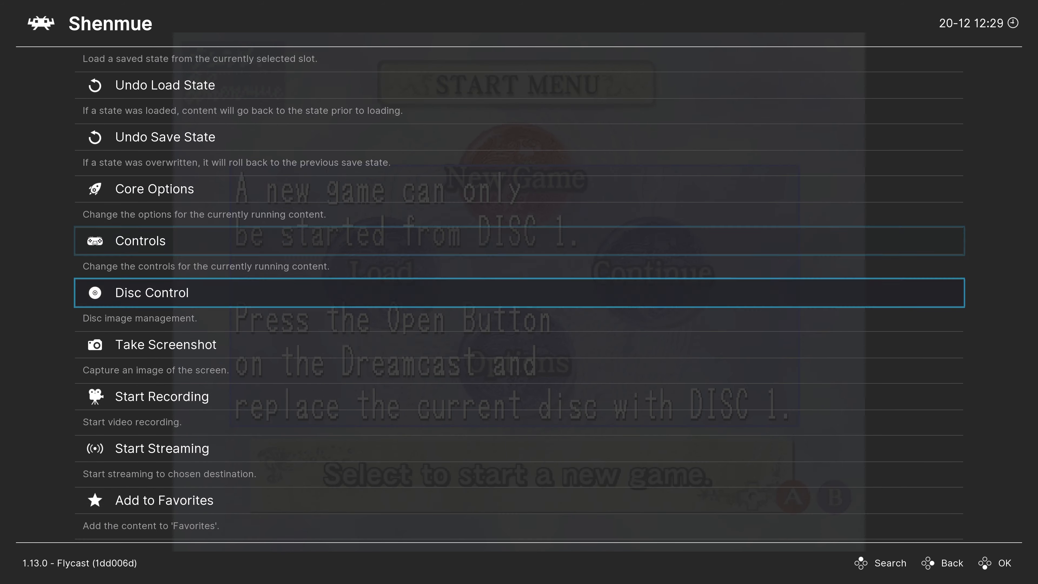
key("Return")
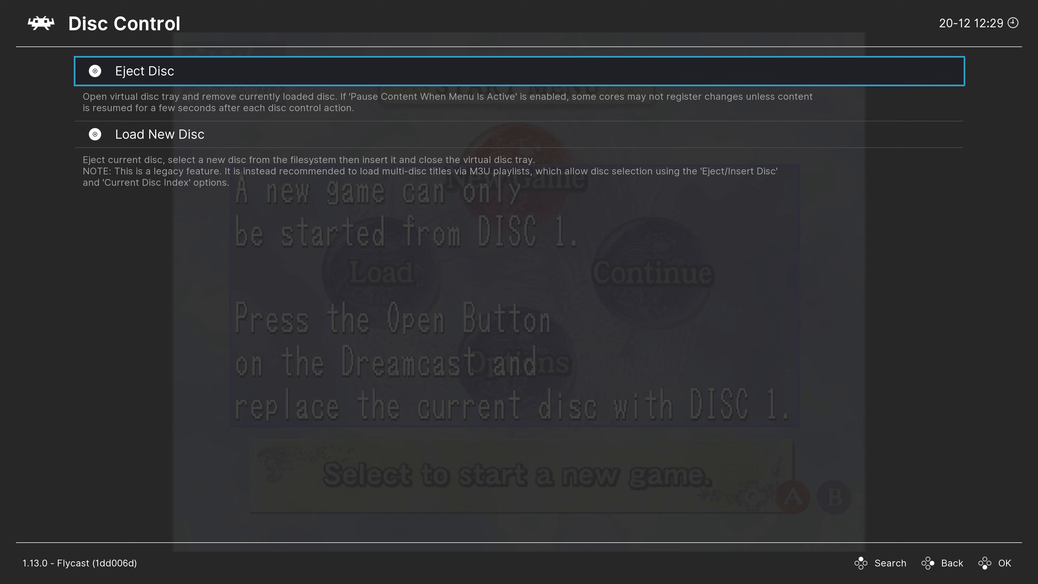
Eject the current virtual disc and insert Shenmue D1 as disc index 1.
key("Return")
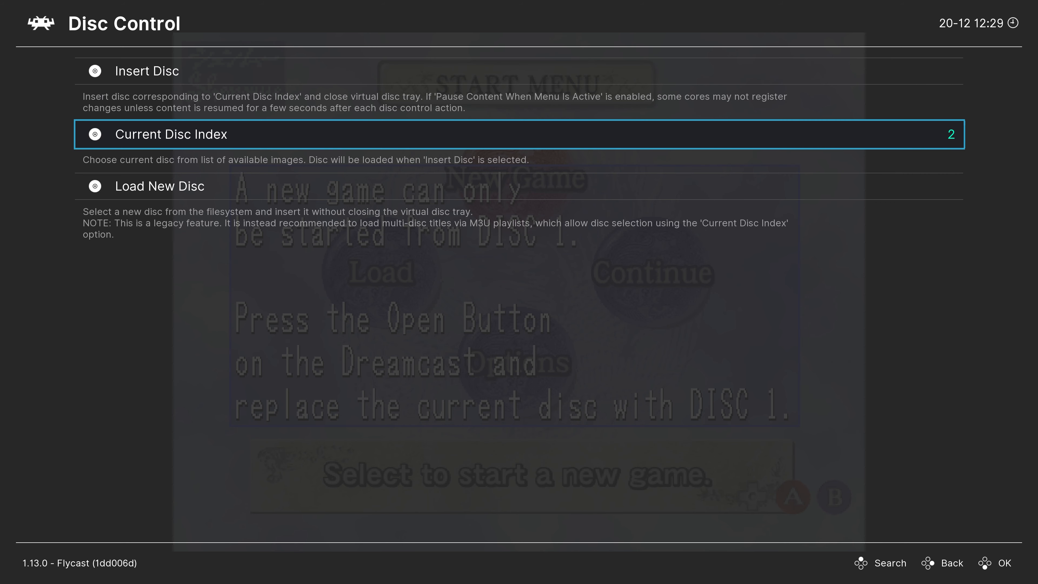
key("Return")
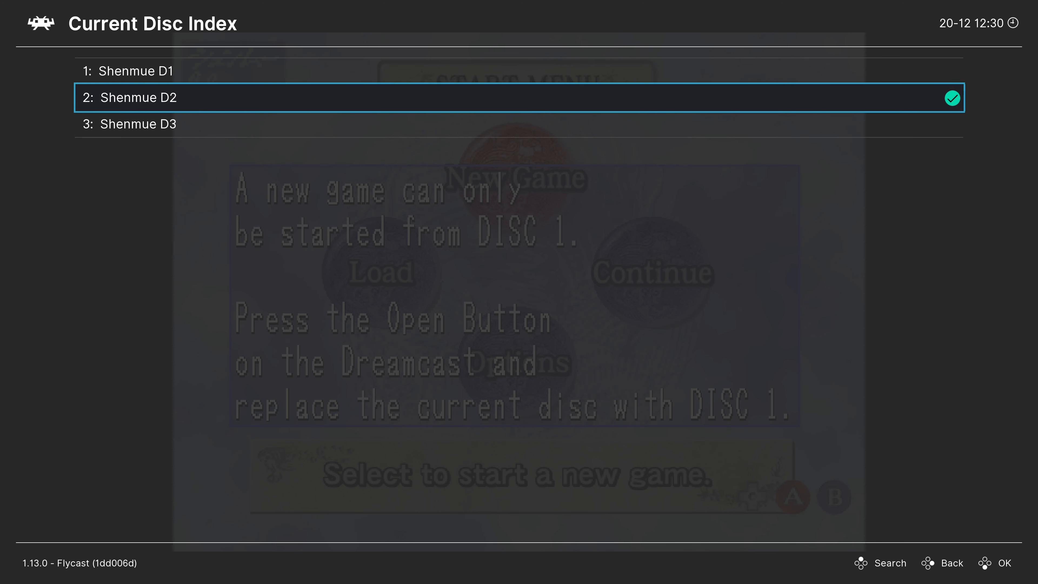
key("Up")
key("Down")
key("Down")
key("Down")
key("Down")
key("Down")
key("Down")
key("Down")
key("Down")
key("Down")
key("Down")
key("Down")
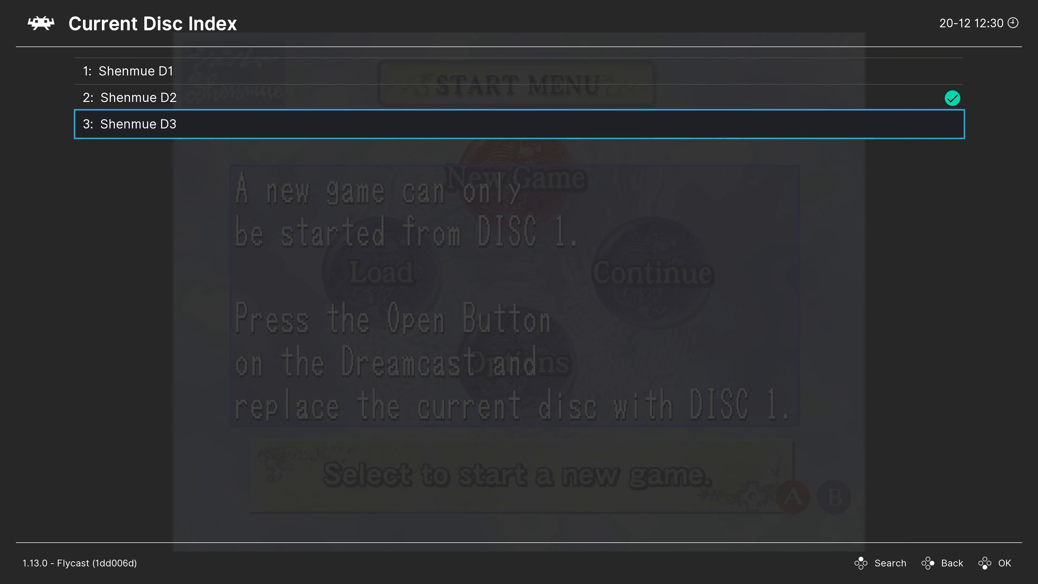
key("Down")
key("Down")
key("Down")
key("Down")
key("Down")
key("Down")
key("Down")
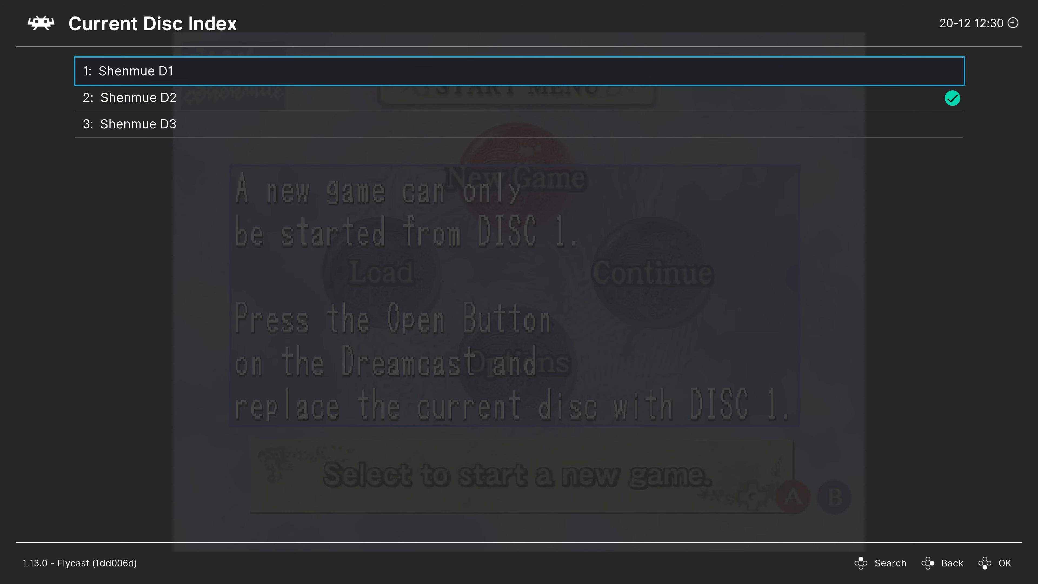
key("Return")
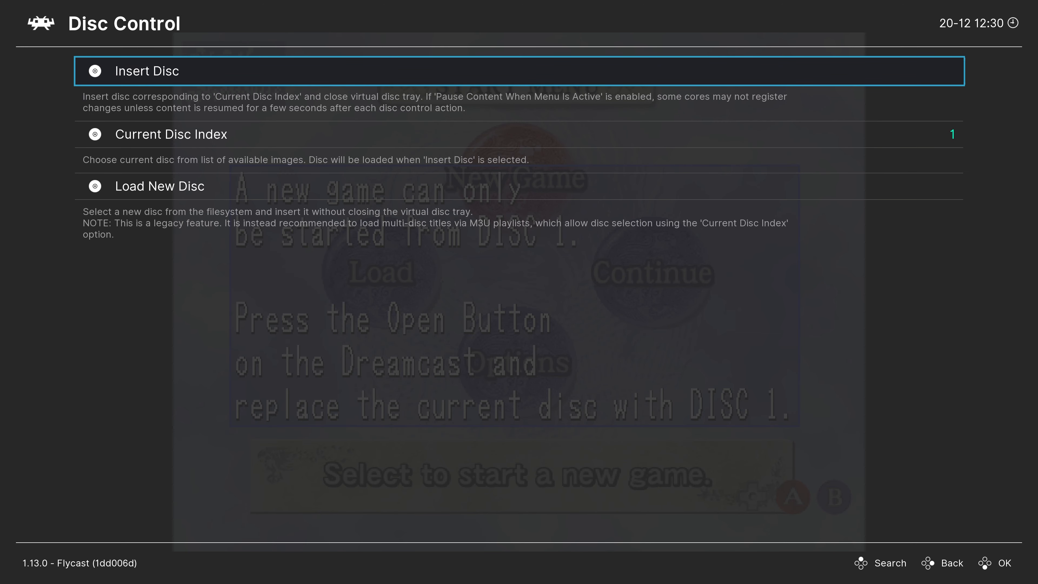
key("Return")
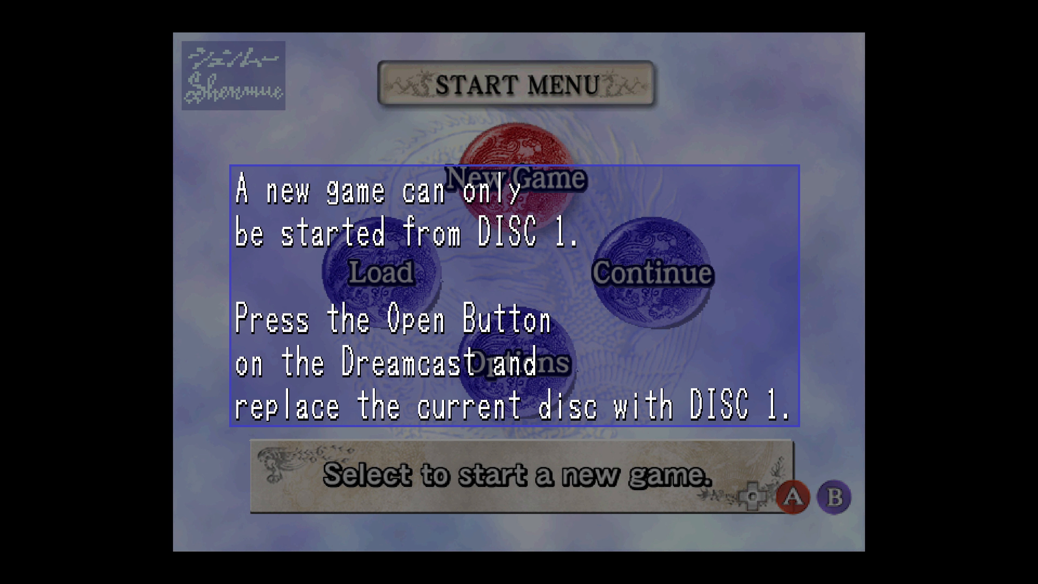
Turn off Pause Content When Menu Is Active in the User Interface settings.
key("F1")
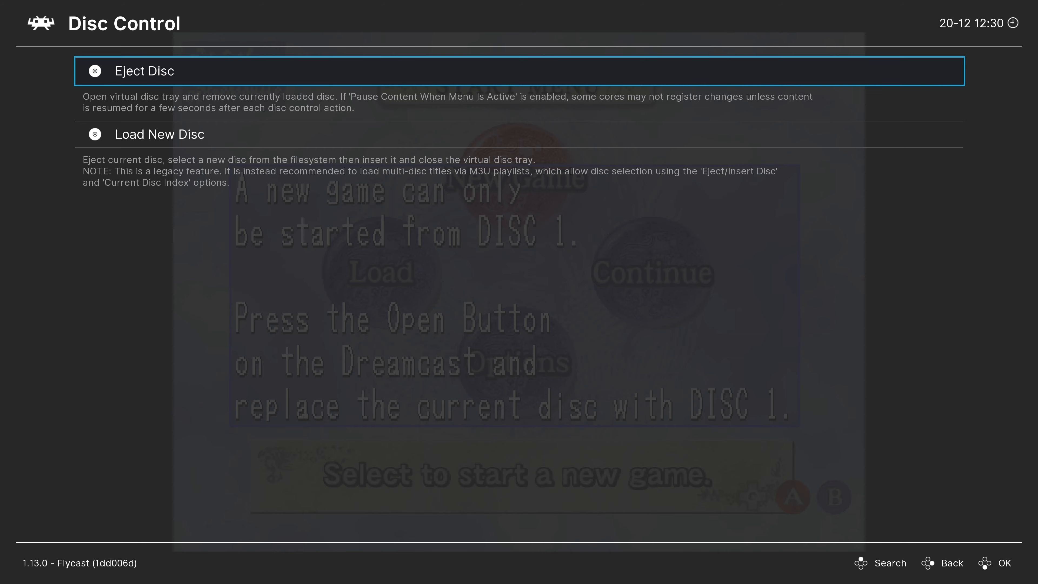
key("BackSpace")
key("BackSpace")
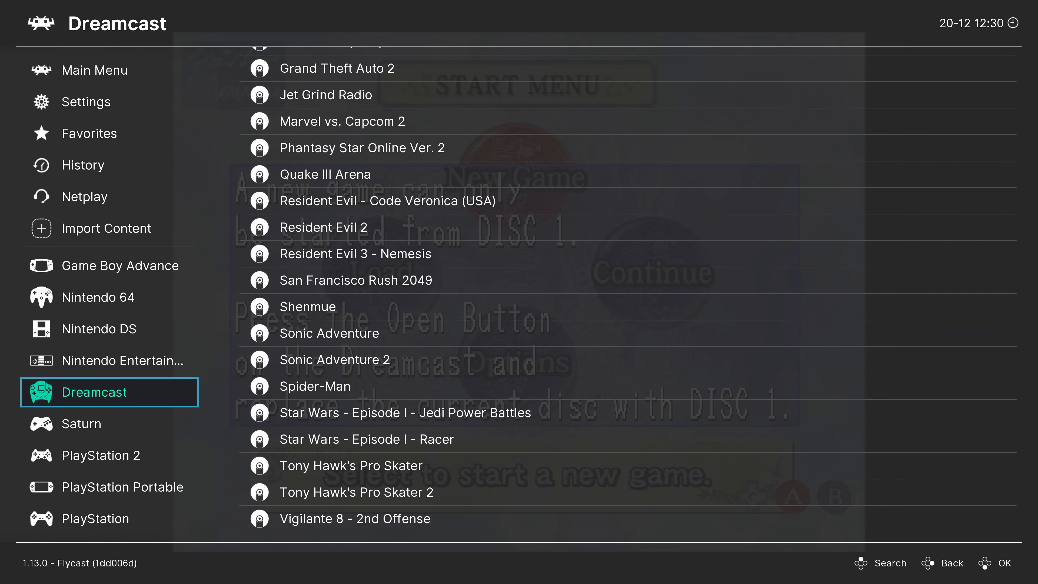
key("Up")
key("Up")
key("Up")
key("Up")
key("Up")
key("Up")
key("Up")
key("Up")
key("Up")
key("Right")
key("Down")
key("Down")
key("Down")
key("Down")
key("Down")
key("Down")
key("Down")
key("Down")
key("Down")
key("Down")
key("Down")
key("Down")
key("Down")
key("Return")
key("Down")
key("Down")
key("Down")
key("Down")
key("Down")
key("Down")
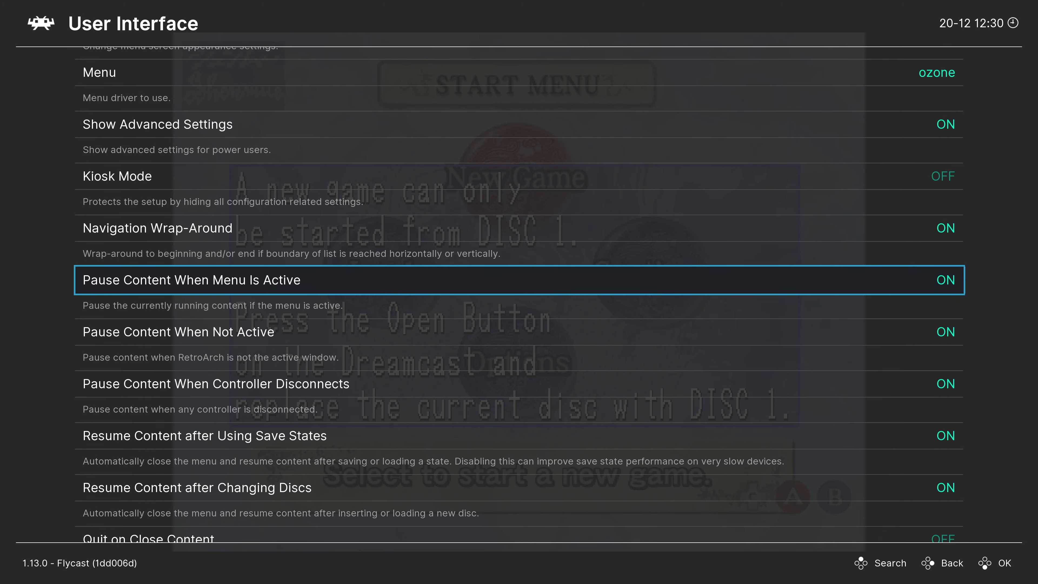
key("Return")
key("BackSpace")
key("BackSpace")
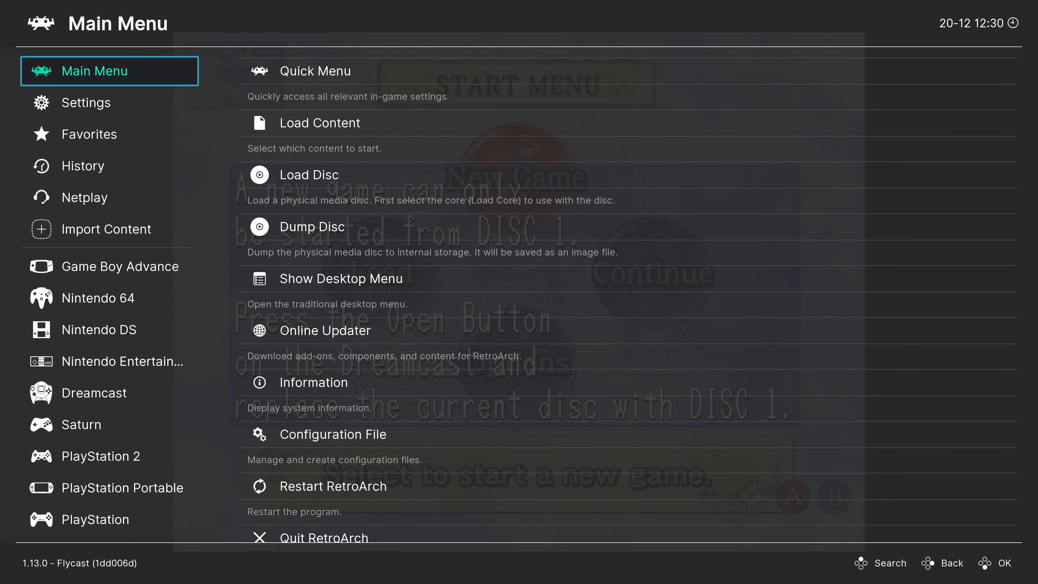
Open Overrides for the running Shenmue game and examine the choices for saving core, content directory or game overrides.
key("Up")
key("Up")
key("Up")
key("Up")
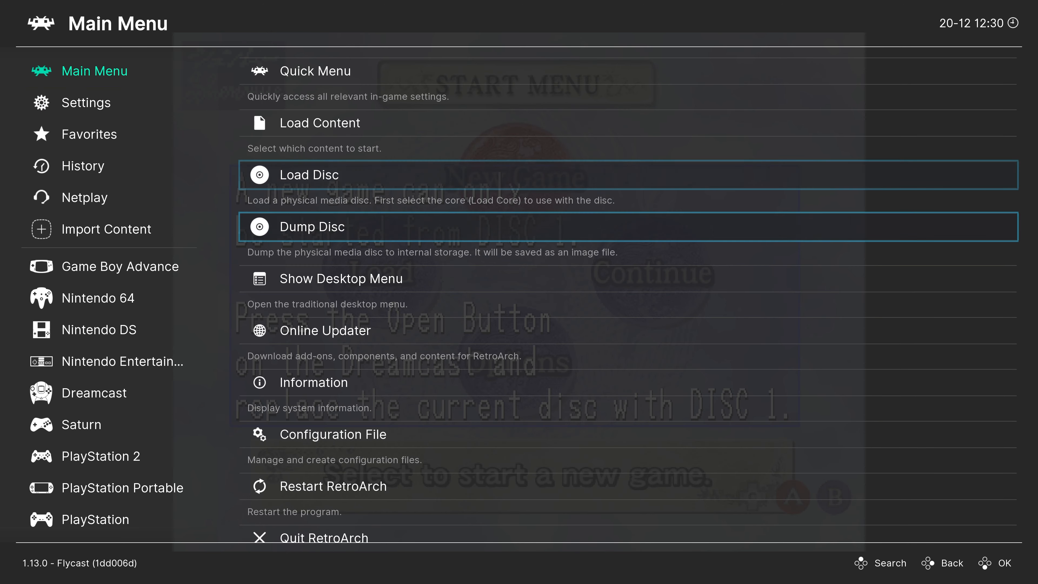
key("Return")
key("Down")
key("Down")
key("Down")
key("Down")
key("Down")
key("Down")
key("Down")
key("Down")
key("Down")
key("Down")
key("Down")
key("Down")
key("Down")
key("Down")
key("Down")
key("Down")
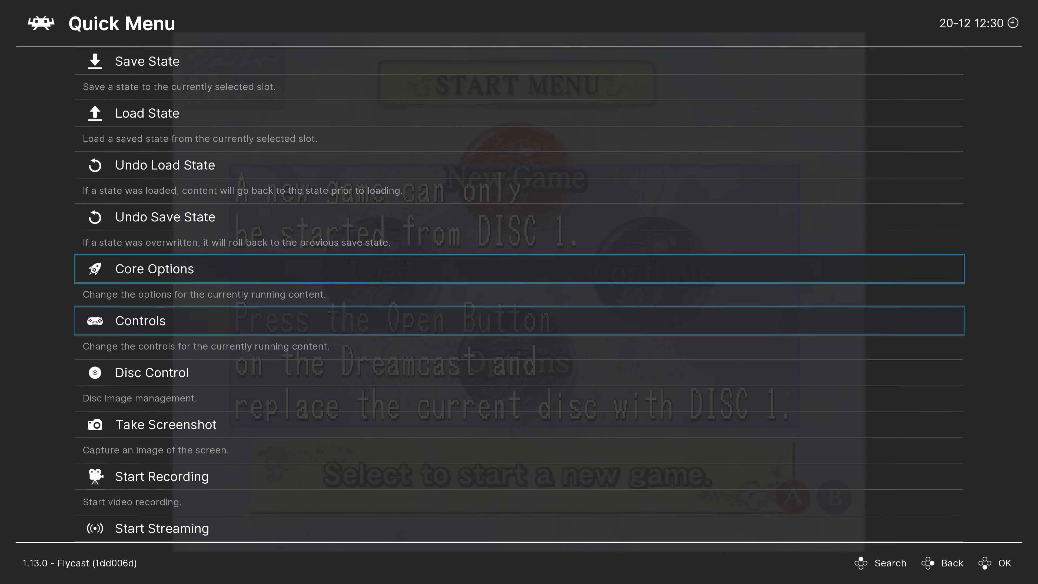
key("Down")
key("Down")
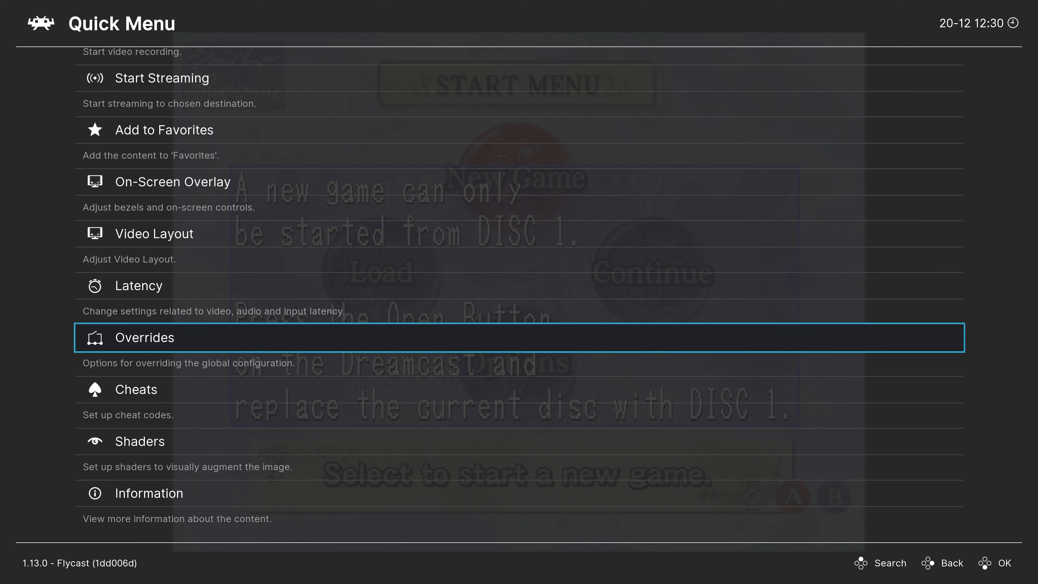
key("Return")
key("Return")
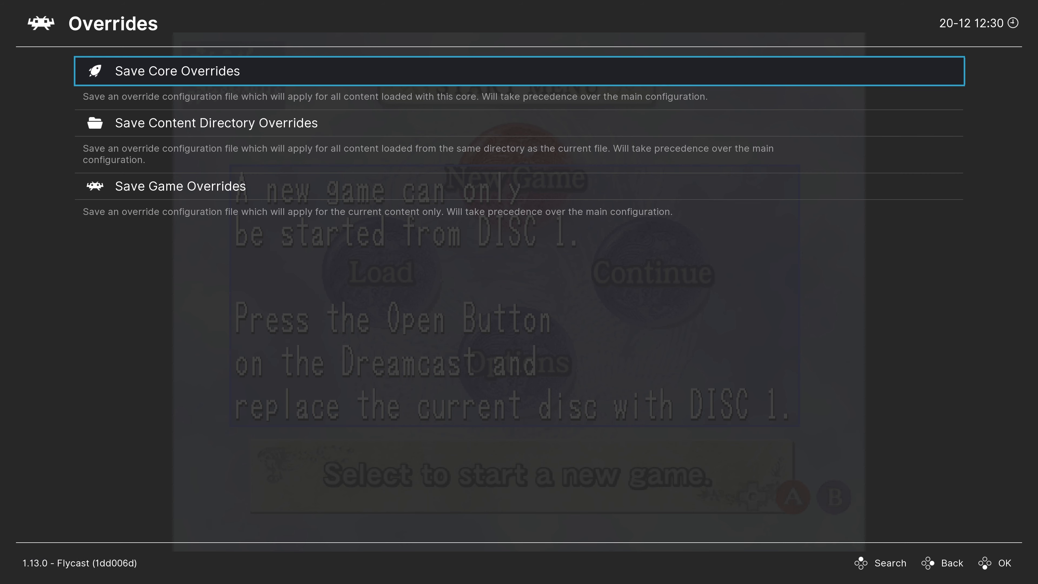
key("Down")
key("Down")
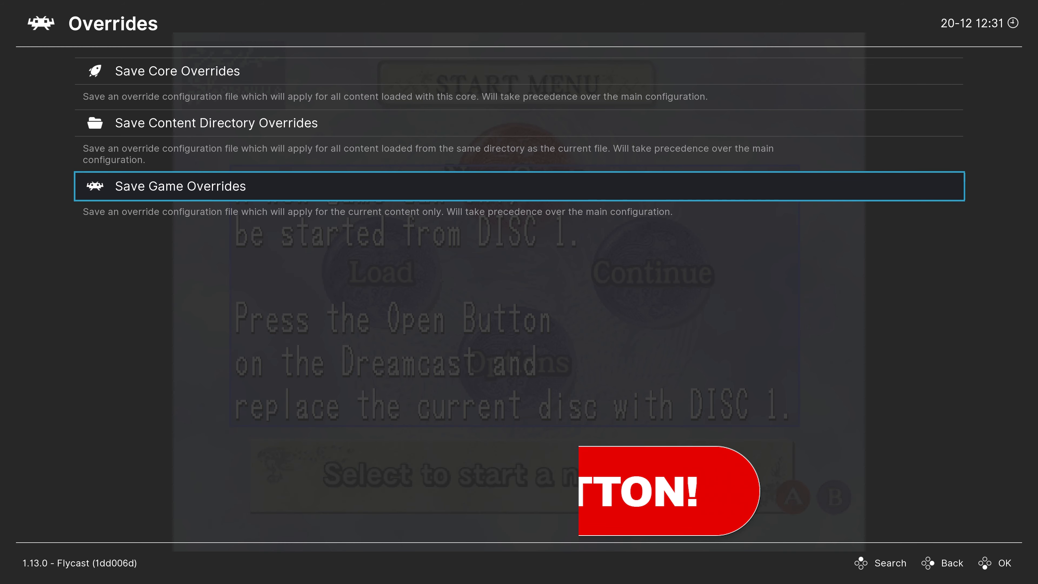
Leave the Overrides without saving and resume Shenmue.
key("BackSpace")
key("Up")
key("Up")
key("Up")
key("Up")
key("Up")
key("Up")
key("Up")
key("Up")
key("Up")
key("Up")
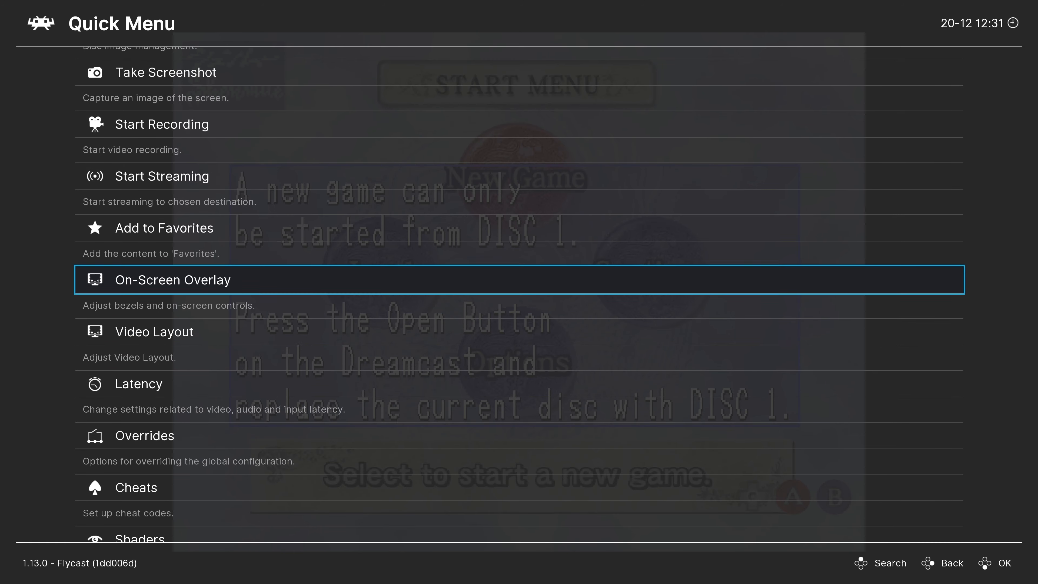
key("Up")
key("Up")
key("Up")
key("Up")
key("Up")
key("Up")
key("Up")
key("Up")
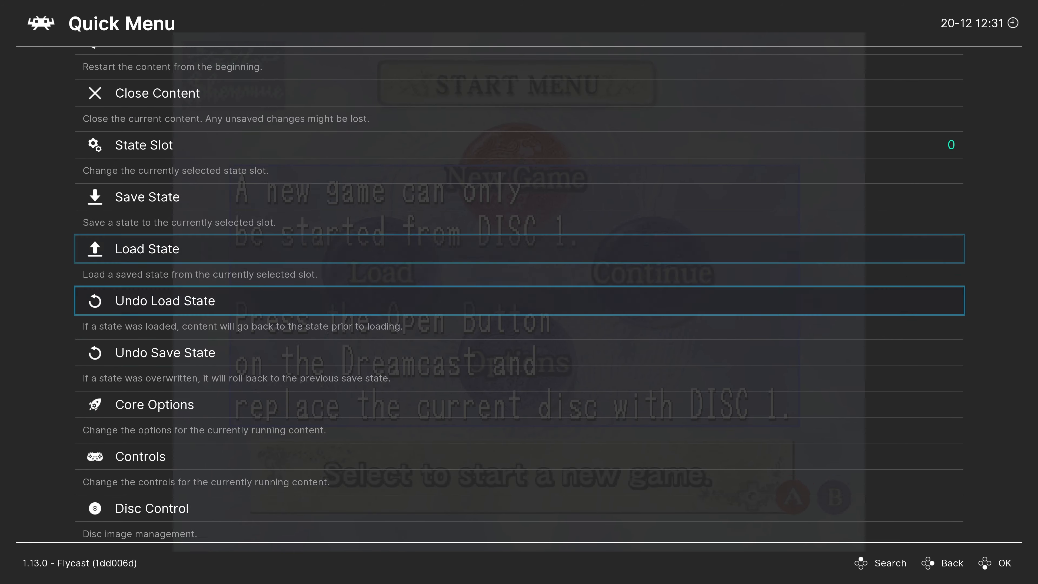
key("Return")
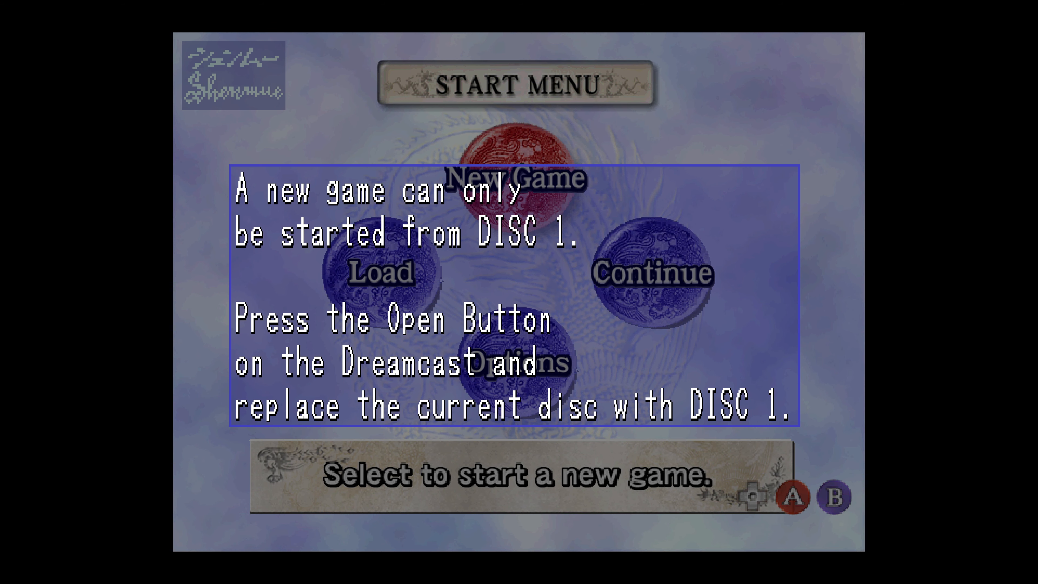
Eject the virtual disc of the running Shenmue game through Disc Control.
key("F1")
key("Down")
key("Down")
key("Down")
key("Down")
key("Down")
key("Down")
key("Down")
key("Down")
key("Down")
key("Down")
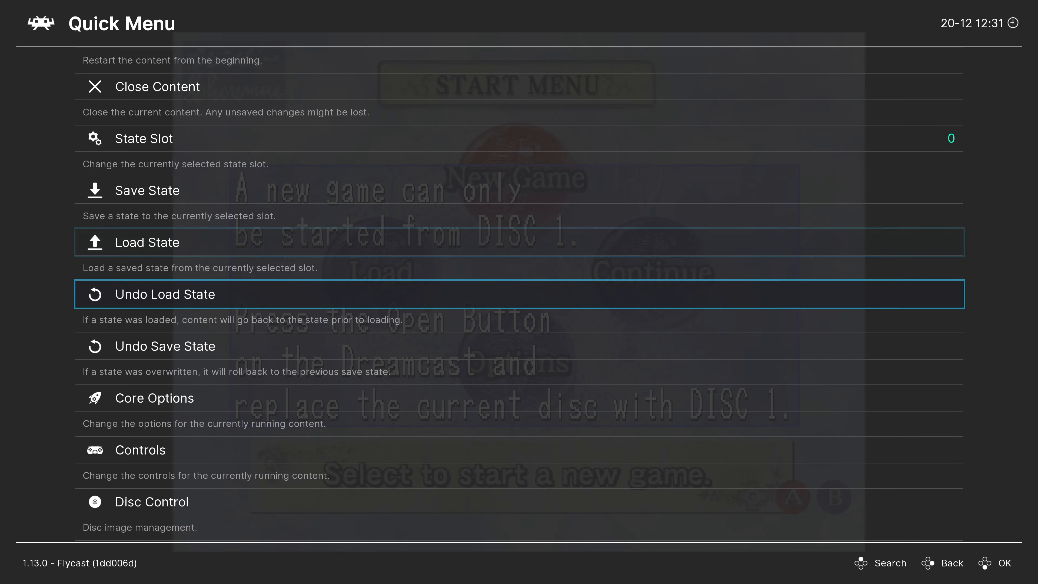
key("Return")
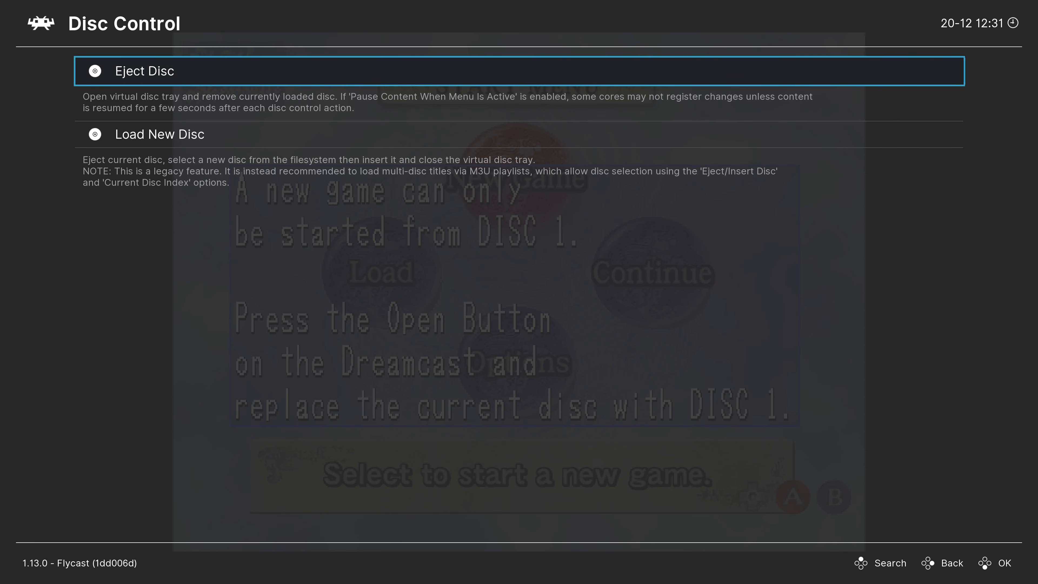
key("Return")
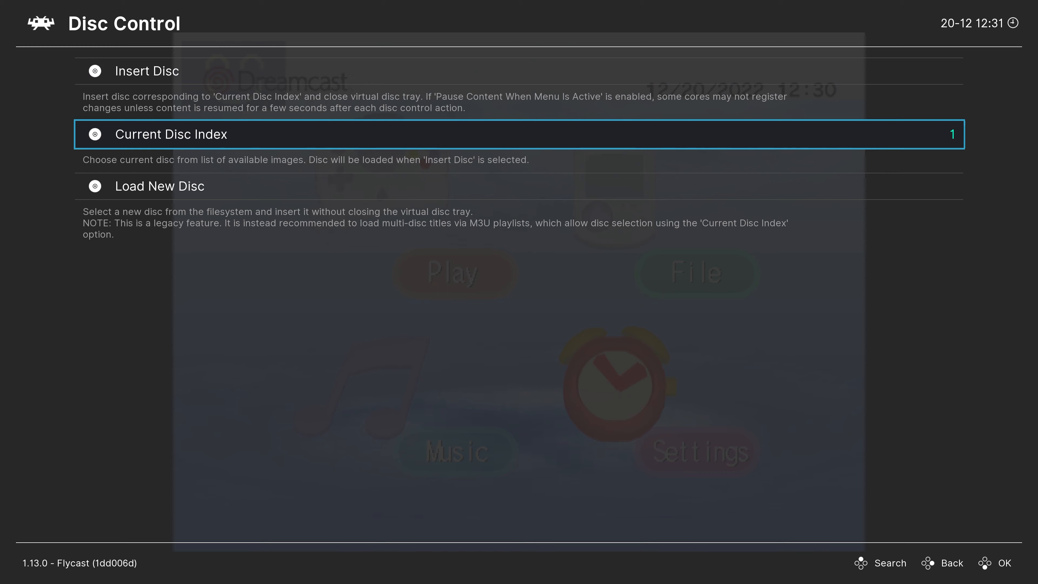
Choose Shenmue D1 as the current disc index and insert that disc.
key("Return")
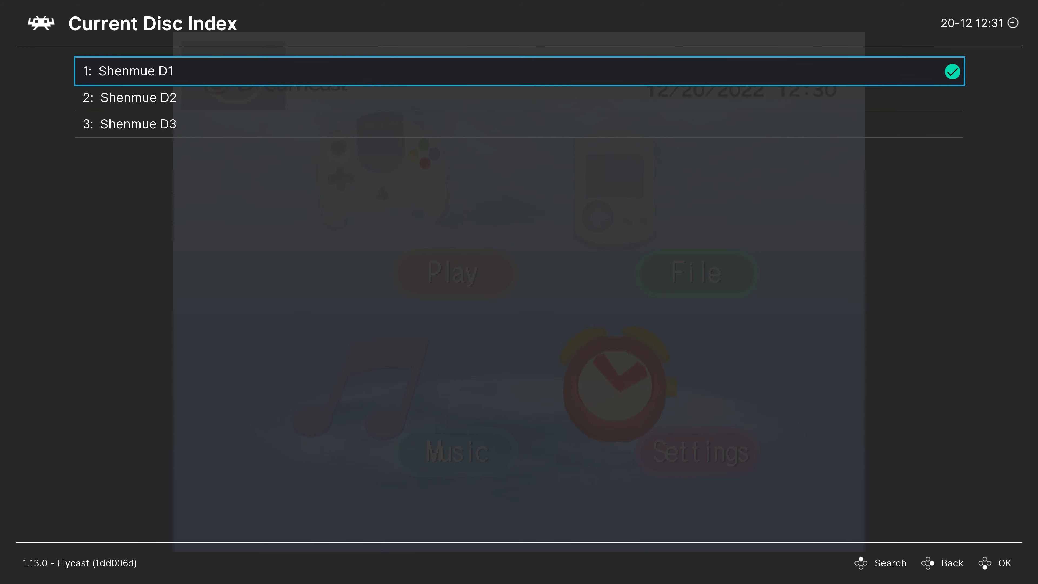
key("Return")
key("Return")
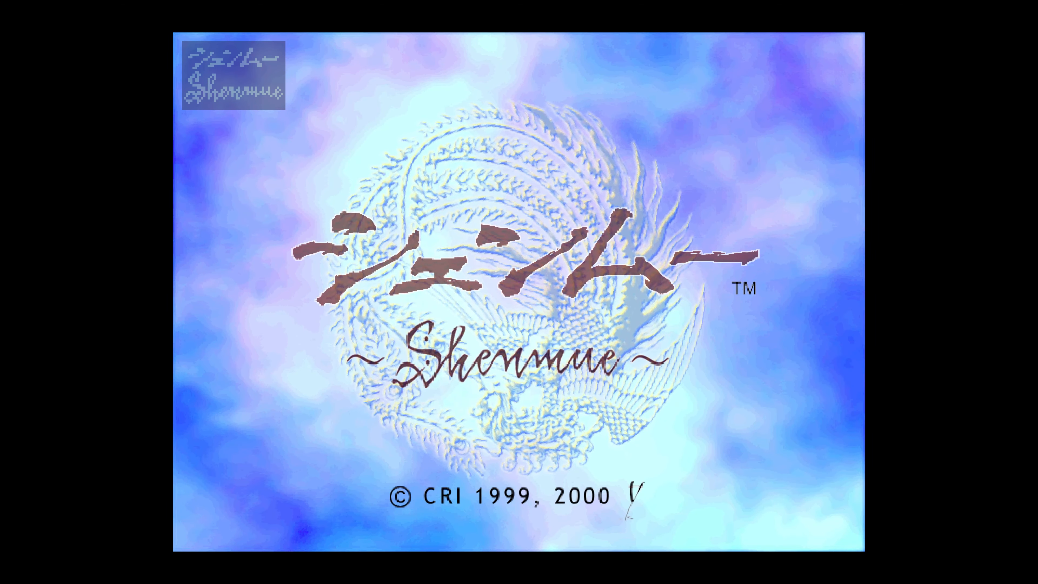
Start a new Shenmue game from the title screen, agreeing to play without a saved file or memory card.
key("Return")
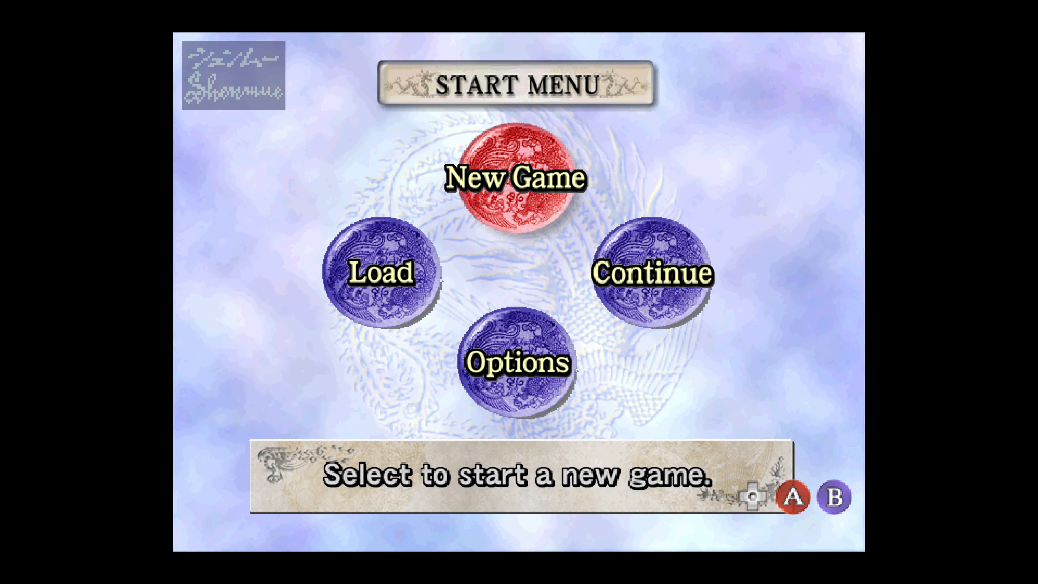
key("x")
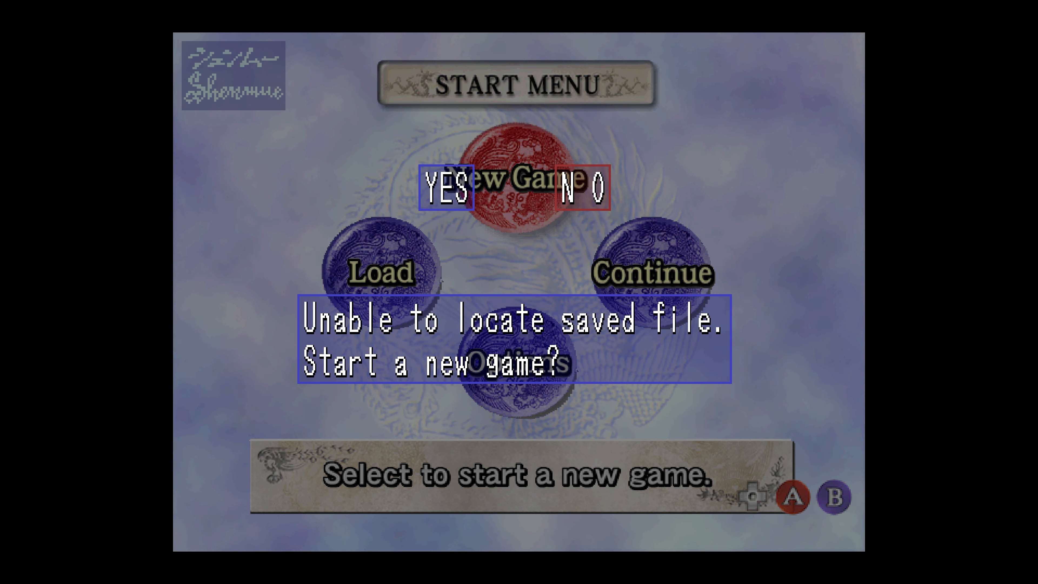
key("x")
key("Left")
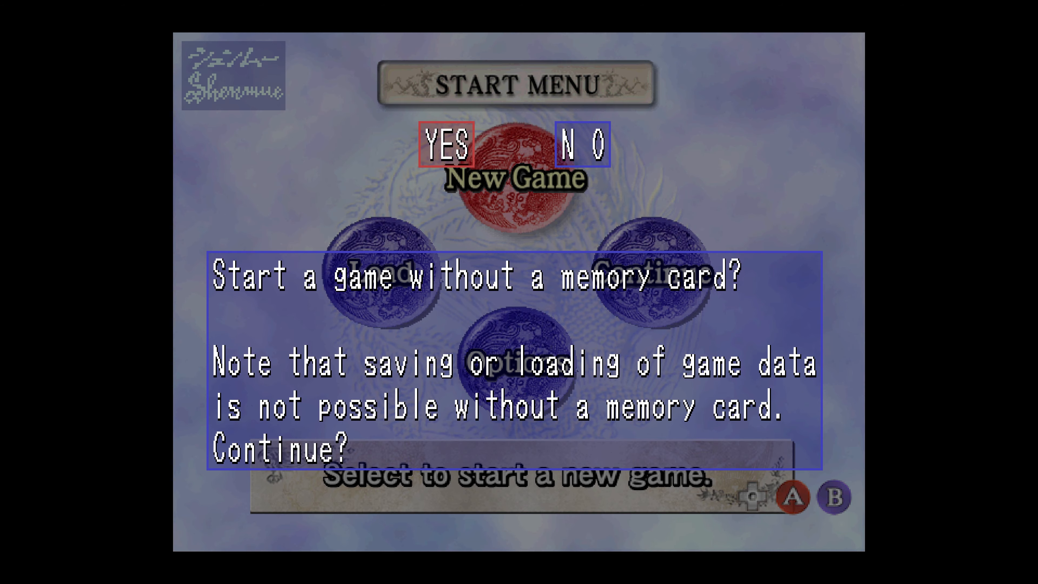
key("x")
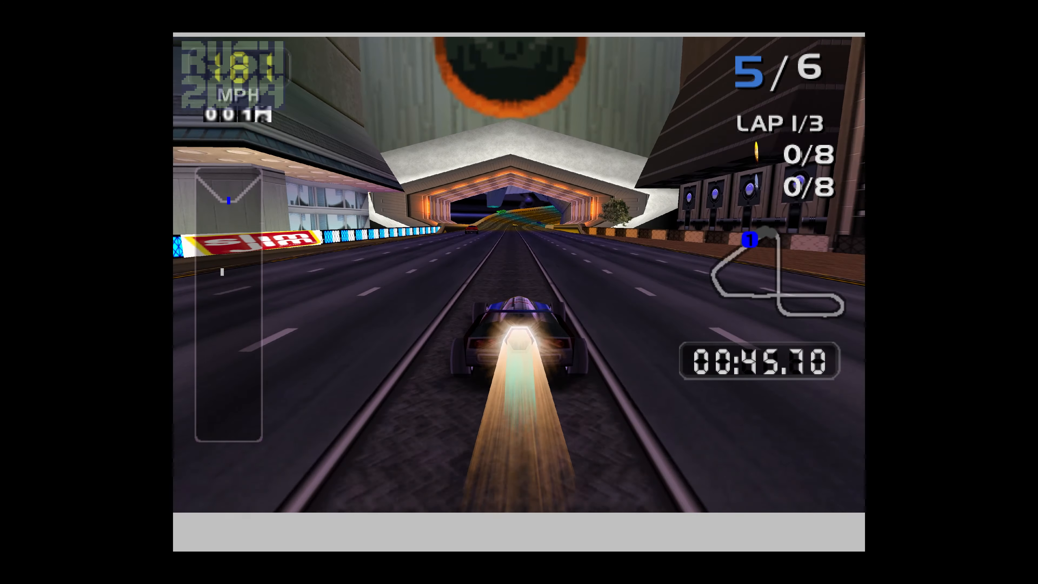
Pause the San Francisco Rush 2049 race and open the Shaders settings for the running game.
key("Return")
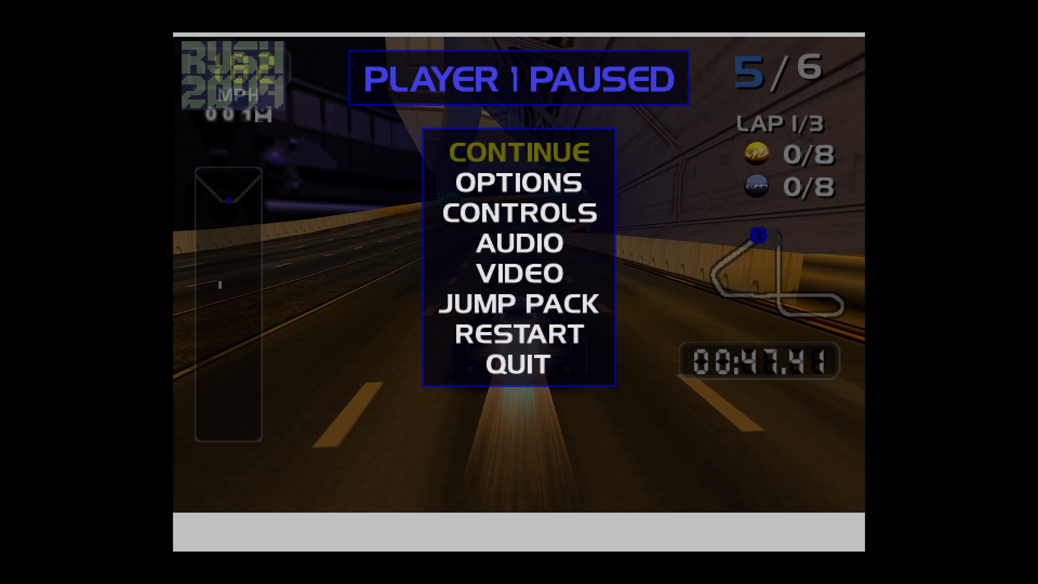
key("F1")
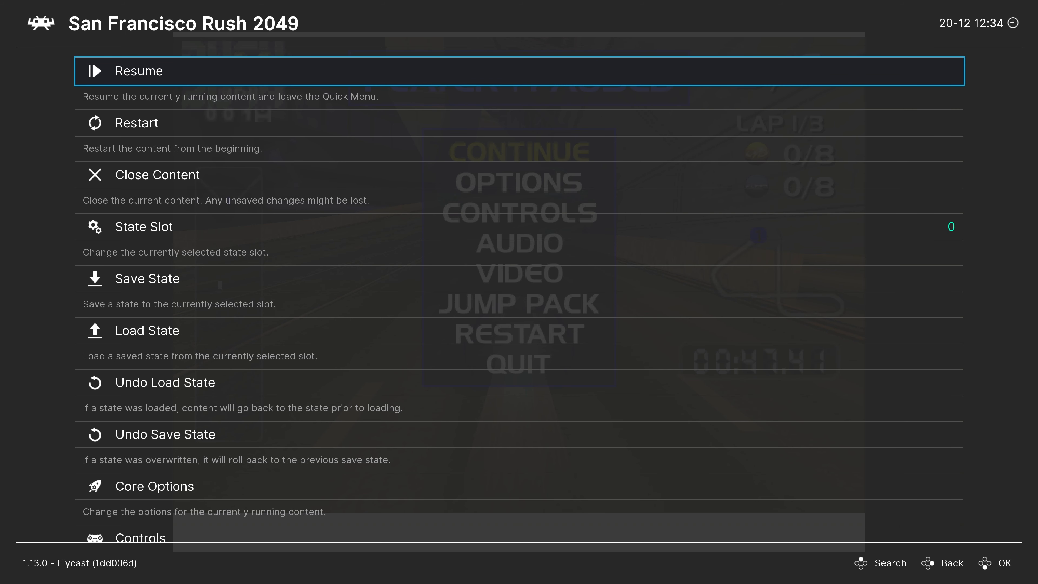
key("Down")
key("Down")
key("Down")
key("Down")
key("Down")
key("Down")
key("Down")
key("Down")
key("Down")
key("Down")
key("Down")
key("Down")
key("Down")
key("Down")
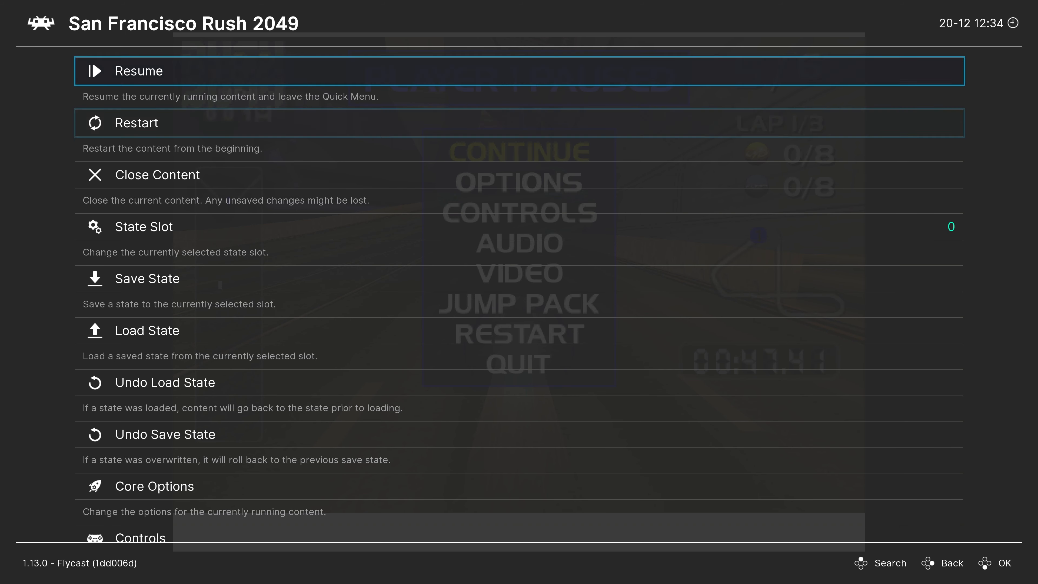
key("Down")
key("Down")
key("Down")
key("Down")
key("Down")
key("Down")
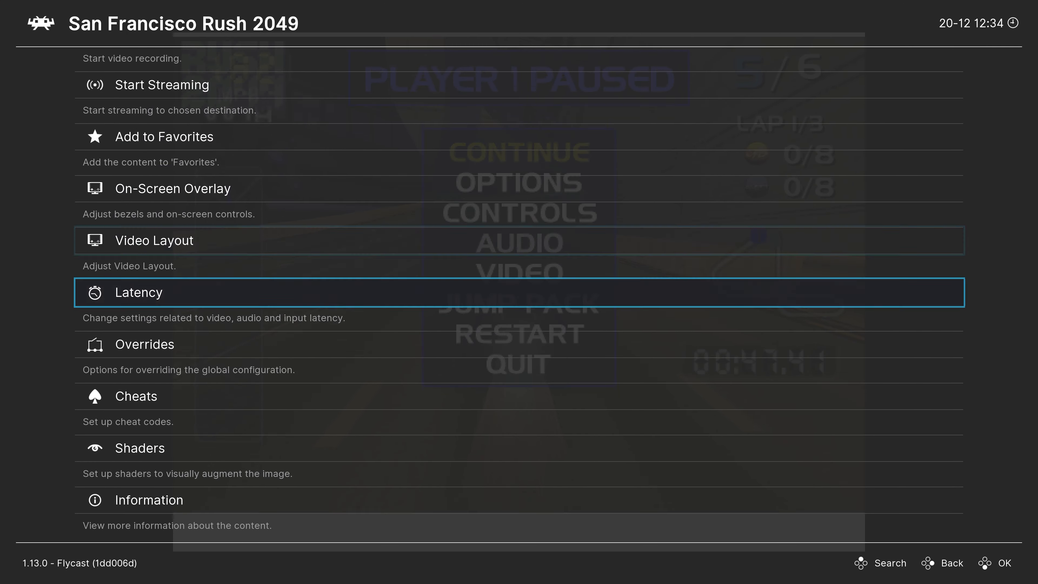
key("Return")
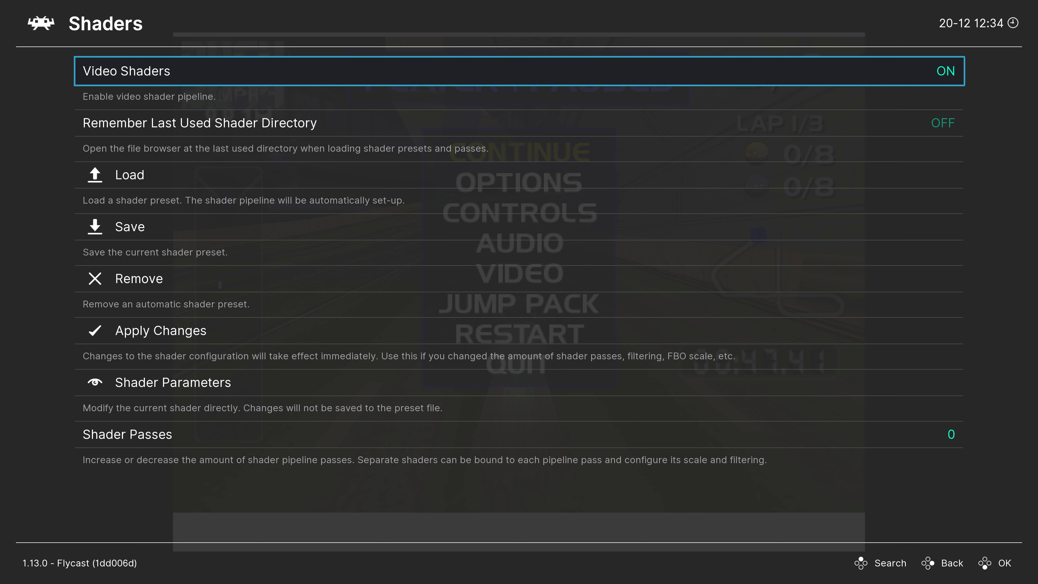
Begin loading a shader preset and open the shaders_slang folder.
key("Down")
key("Down")
key("Return")
key("Down")
key("Down")
key("Up")
key("Down")
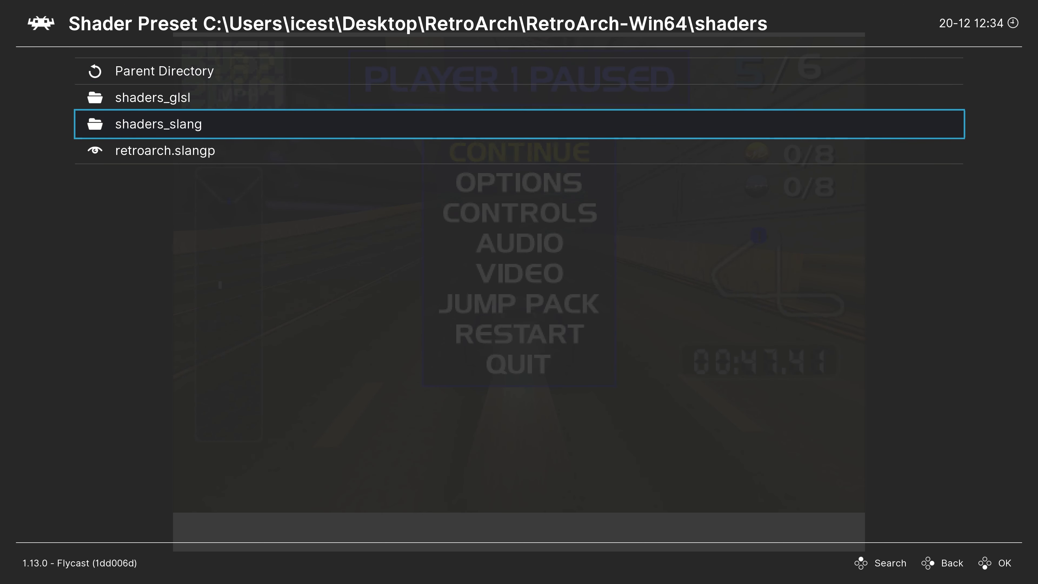
key("Return")
Look through the shader category folders available in shaders_slang.
key("Down")
key("Down")
key("Down")
key("Down")
key("Down")
key("Down")
key("Down")
key("Down")
key("Down")
key("Down")
key("Down")
key("Down")
key("Down")
key("Down")
key("Down")
key("Down")
key("Down")
key("Down")
key("Down")
key("Down")
key("Down")
key("Down")
key("Down")
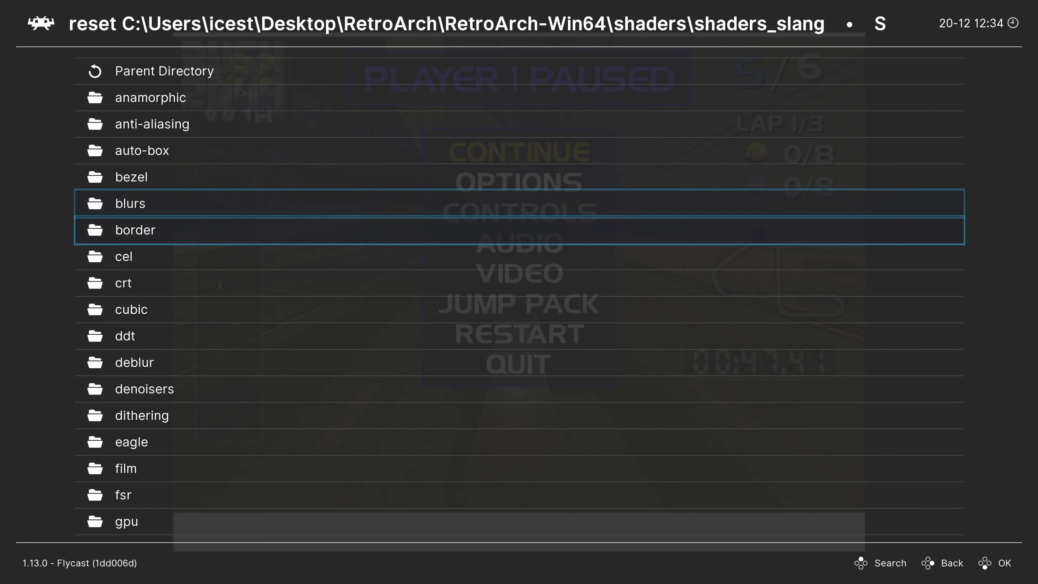
key("Down")
key("Down")
key("Down")
key("Down")
key("Down")
key("Down")
key("Down")
key("Down")
key("Down")
key("Down")
key("Down")
key("Down")
key("Down")
key("Down")
key("Down")
key("Down")
key("Down")
key("Down")
key("Down")
key("Down")
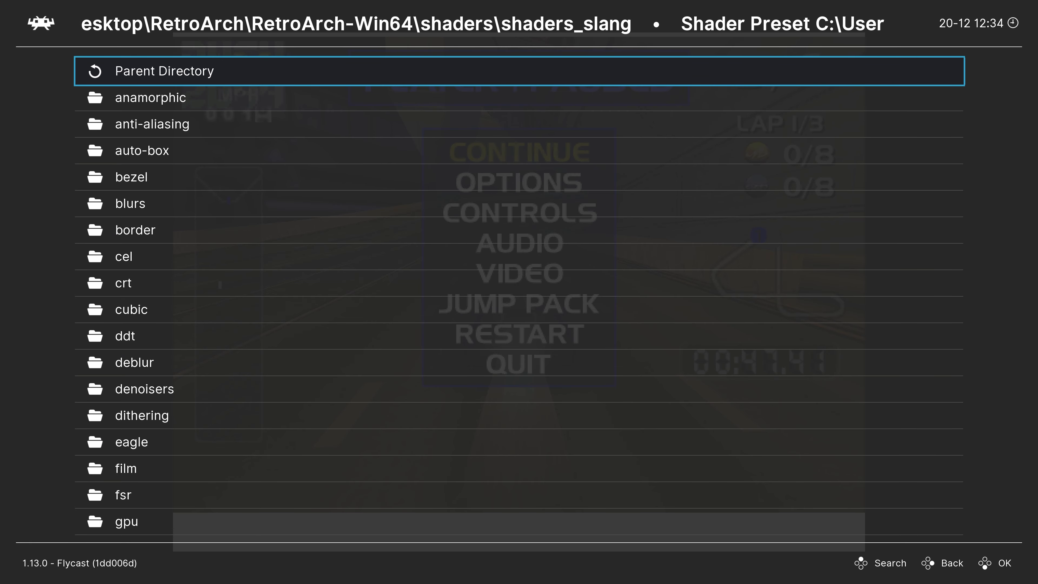
Load the crt-easymode.slangp shader preset from the crt folder.
key("Down")
key("Down")
key("Down")
key("Down")
key("Down")
key("Down")
key("Down")
key("Down")
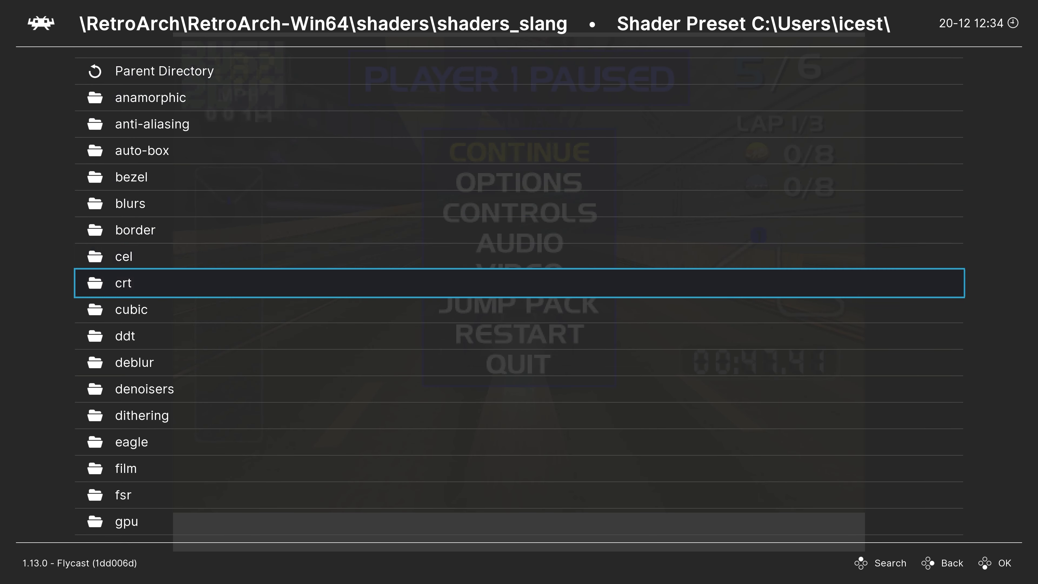
key("Return")
key("Down")
key("Down")
key("Down")
key("Down")
key("Down")
key("Down")
key("Down")
key("Down")
key("Down")
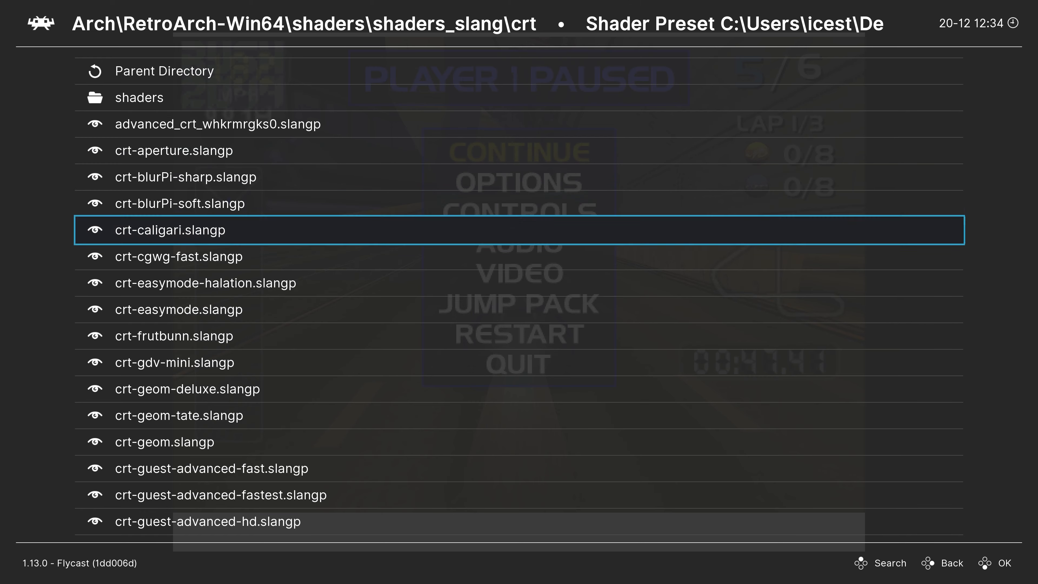
key("Return")
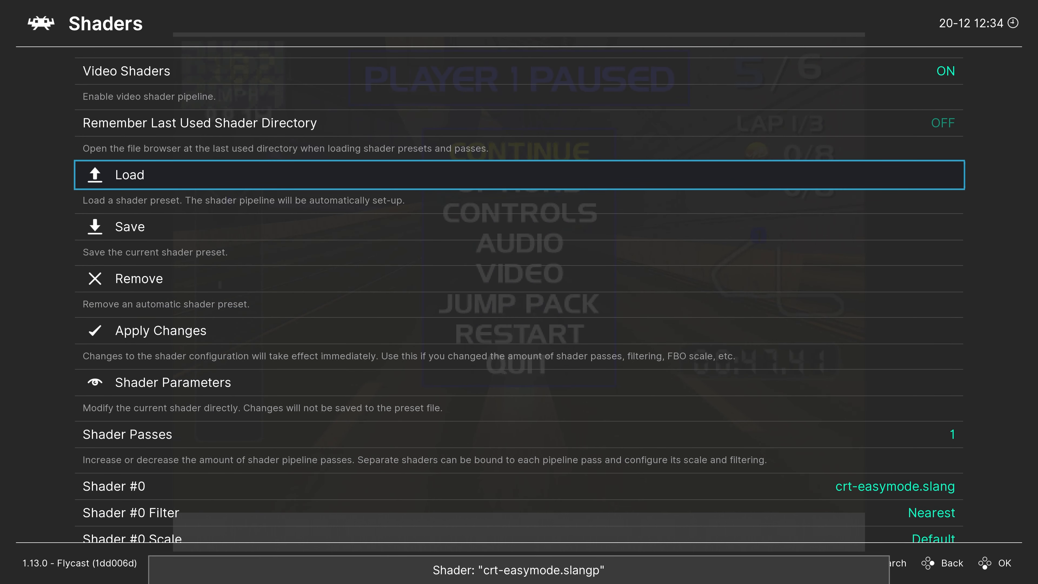